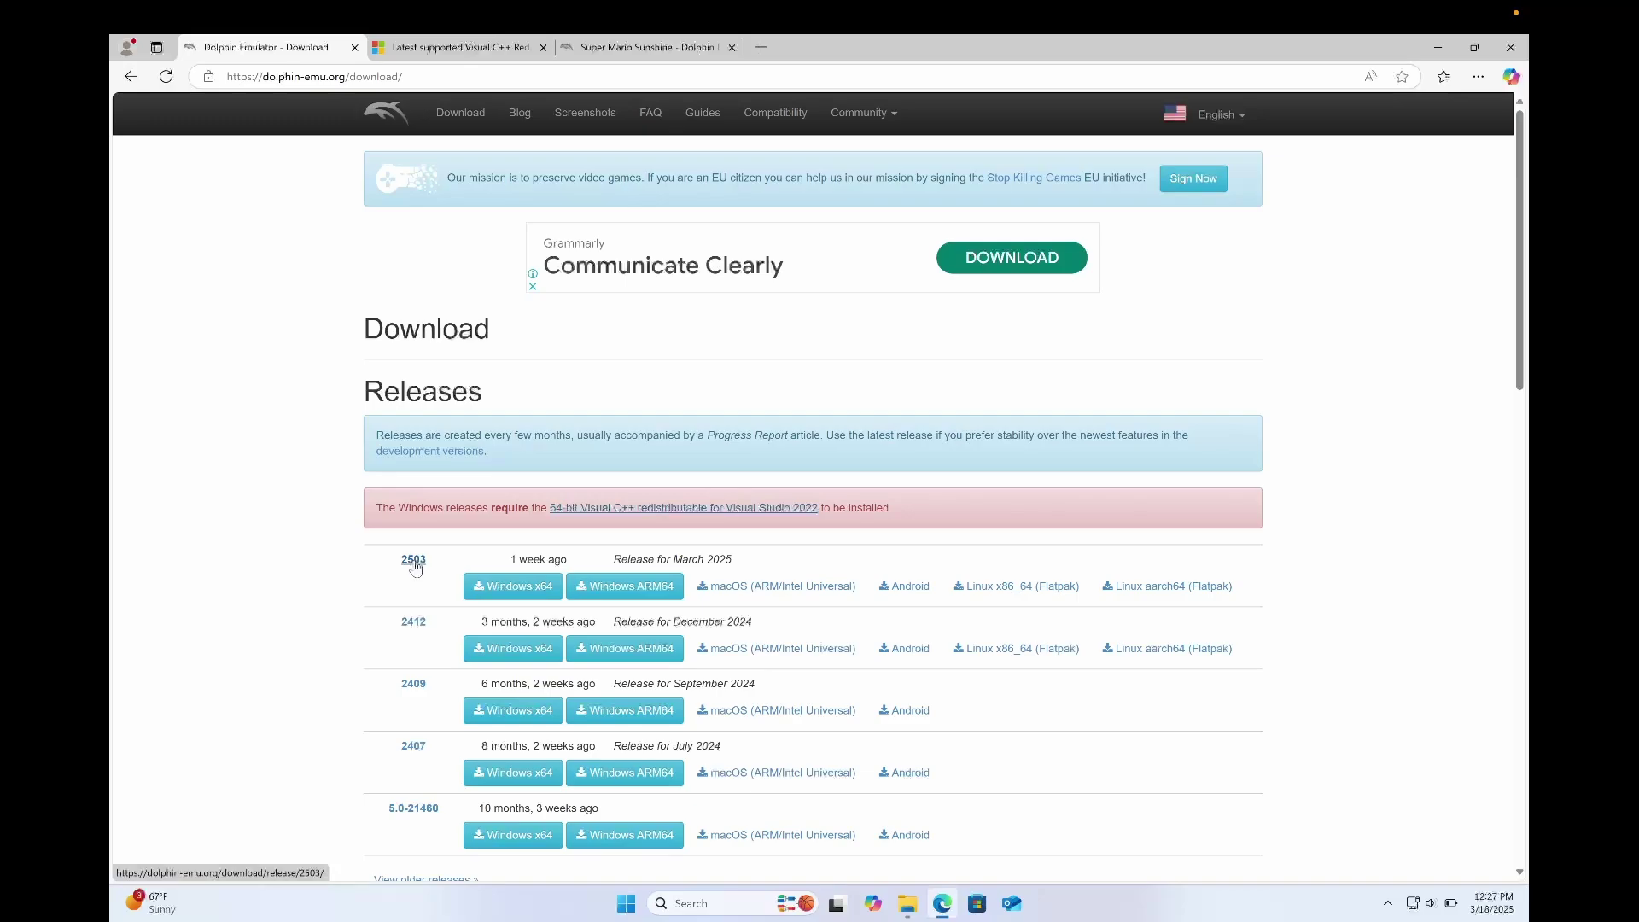
# Step: Download the Windows x64 build of Dolphin release 2503 and find the latest Visual C++ Redistributable version on the Microsoft page
pyautogui.click(503, 589)
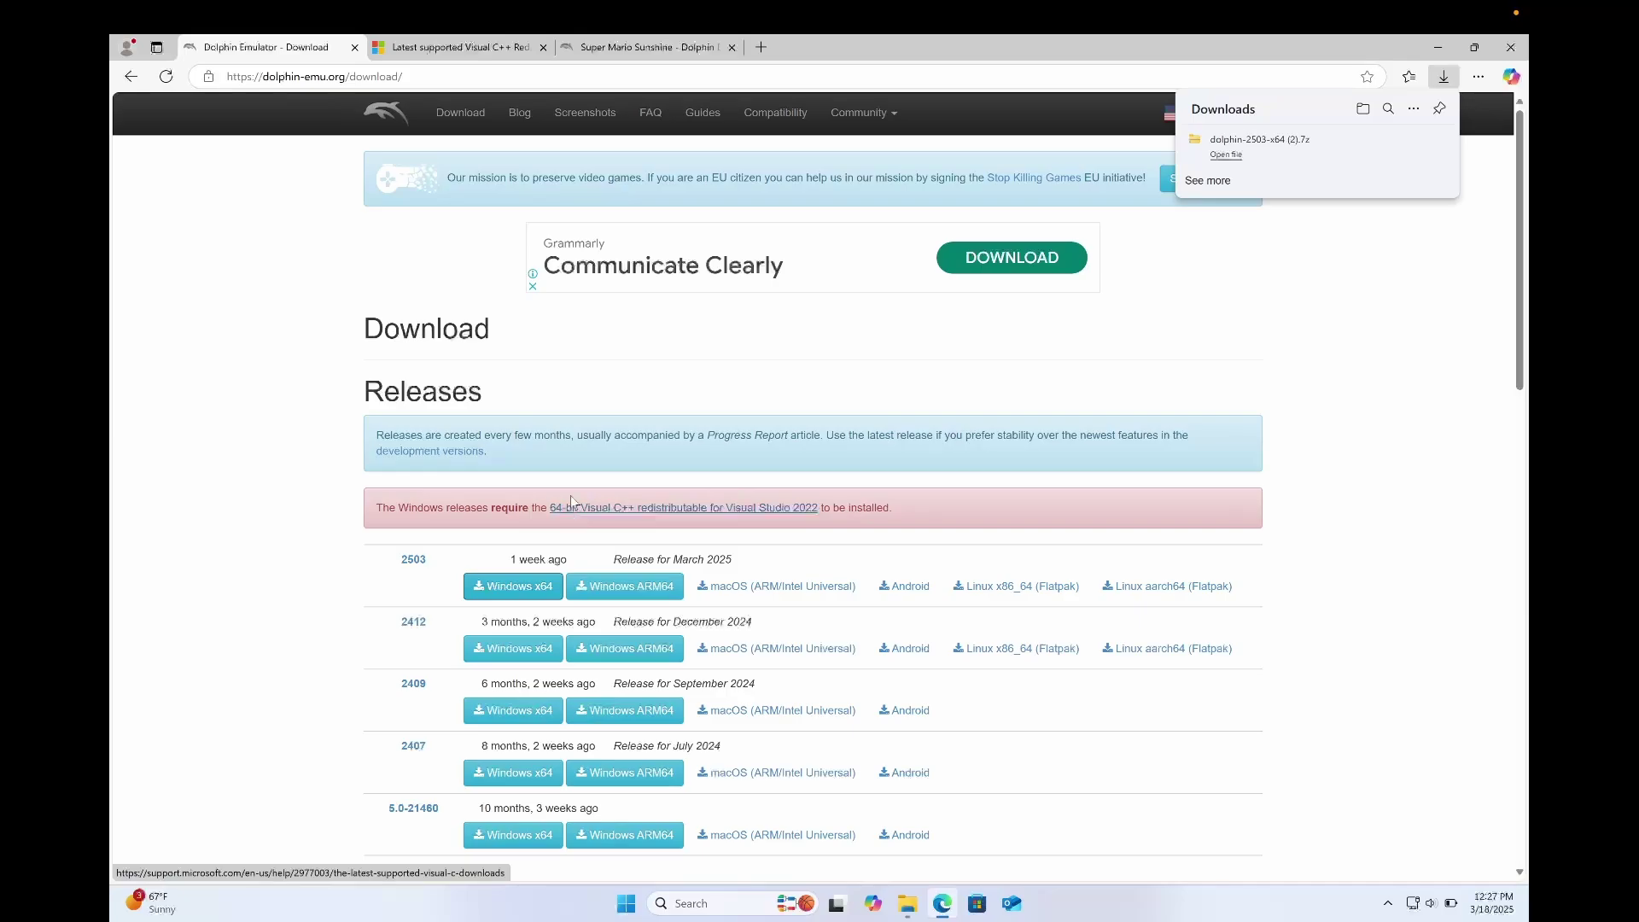
pyautogui.click(485, 47)
pyautogui.scroll(-3, 632, 303)
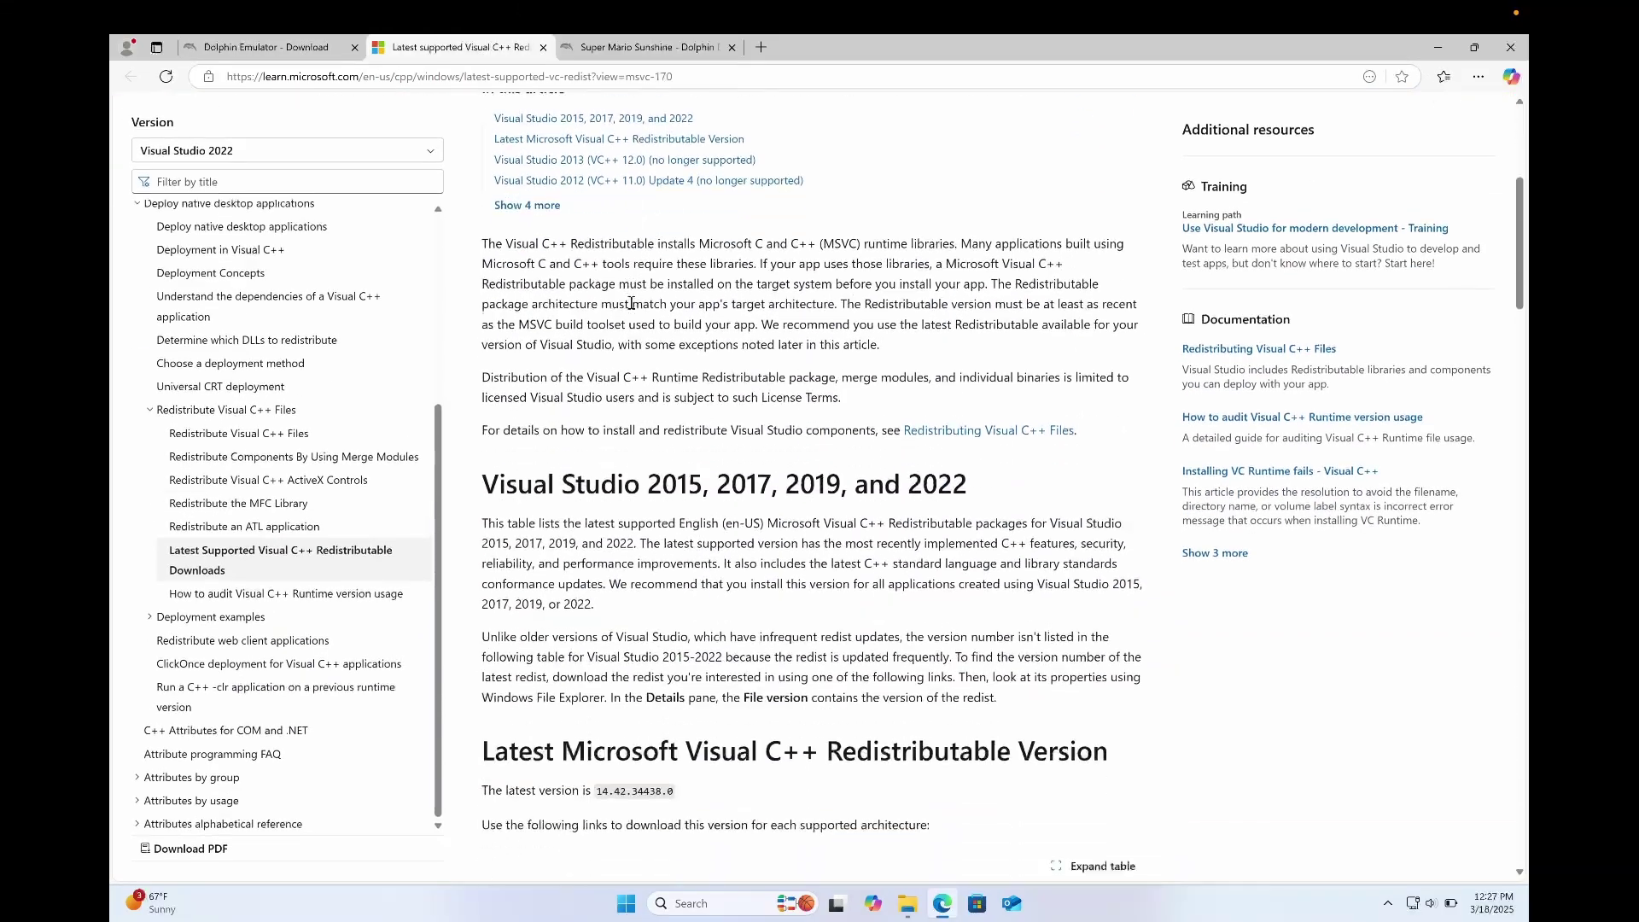
pyautogui.scroll(-5, 632, 303)
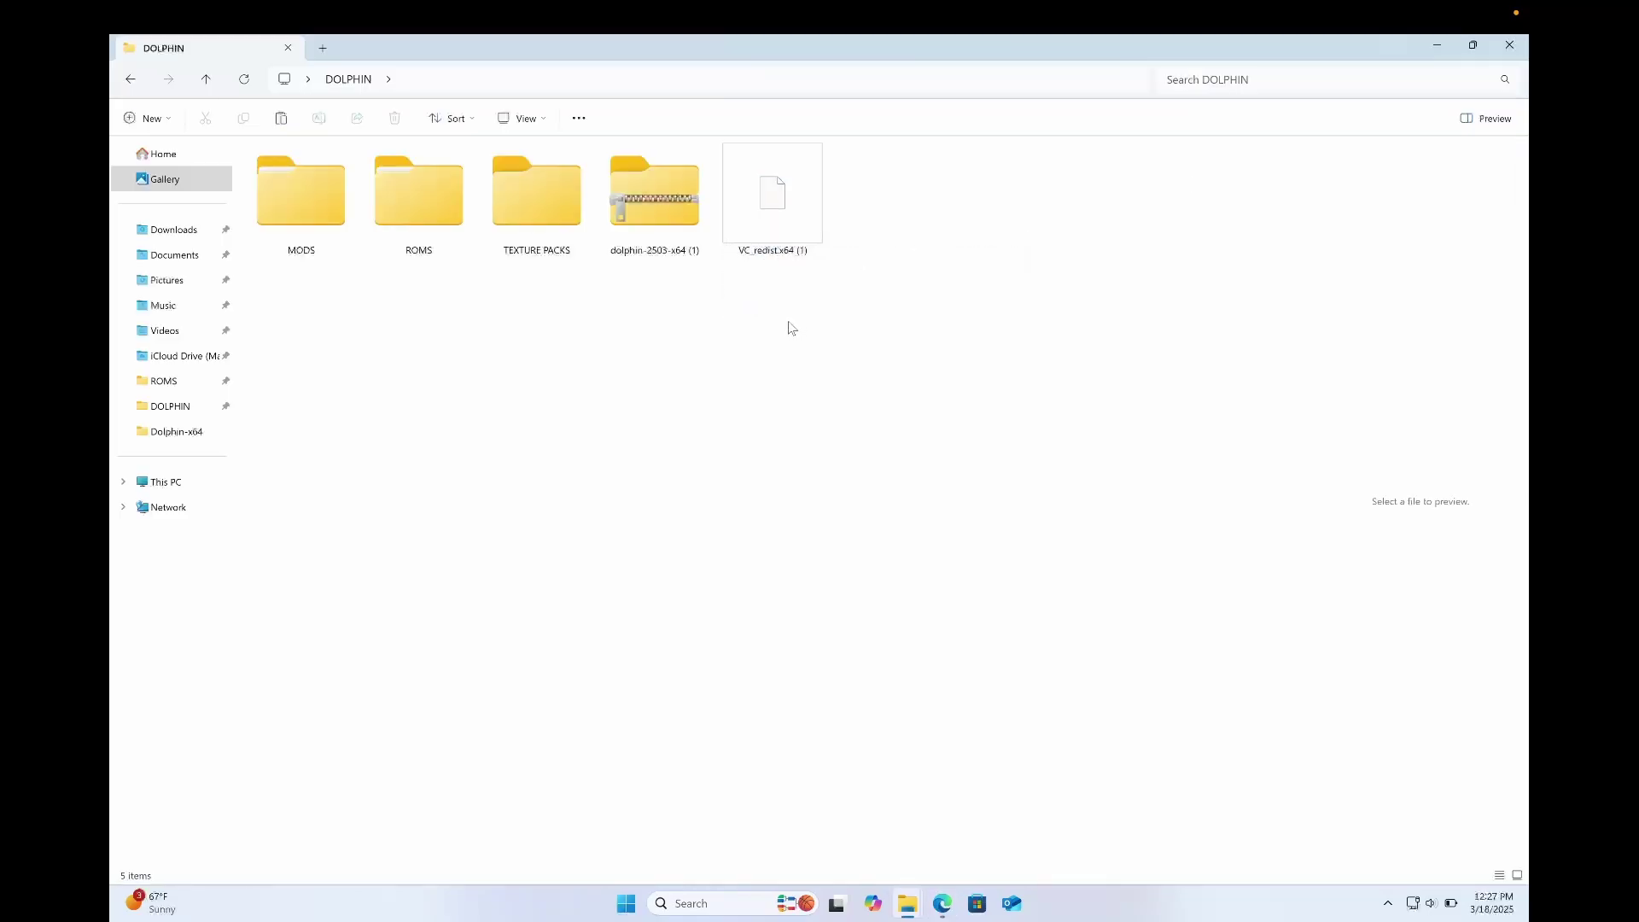
# Step: Install the Visual C++ redistributable from VC_redist.x64 (1) in the DOLPHIN folder, allowing device changes, and delete the installer file
pyautogui.moveTo(786, 192)
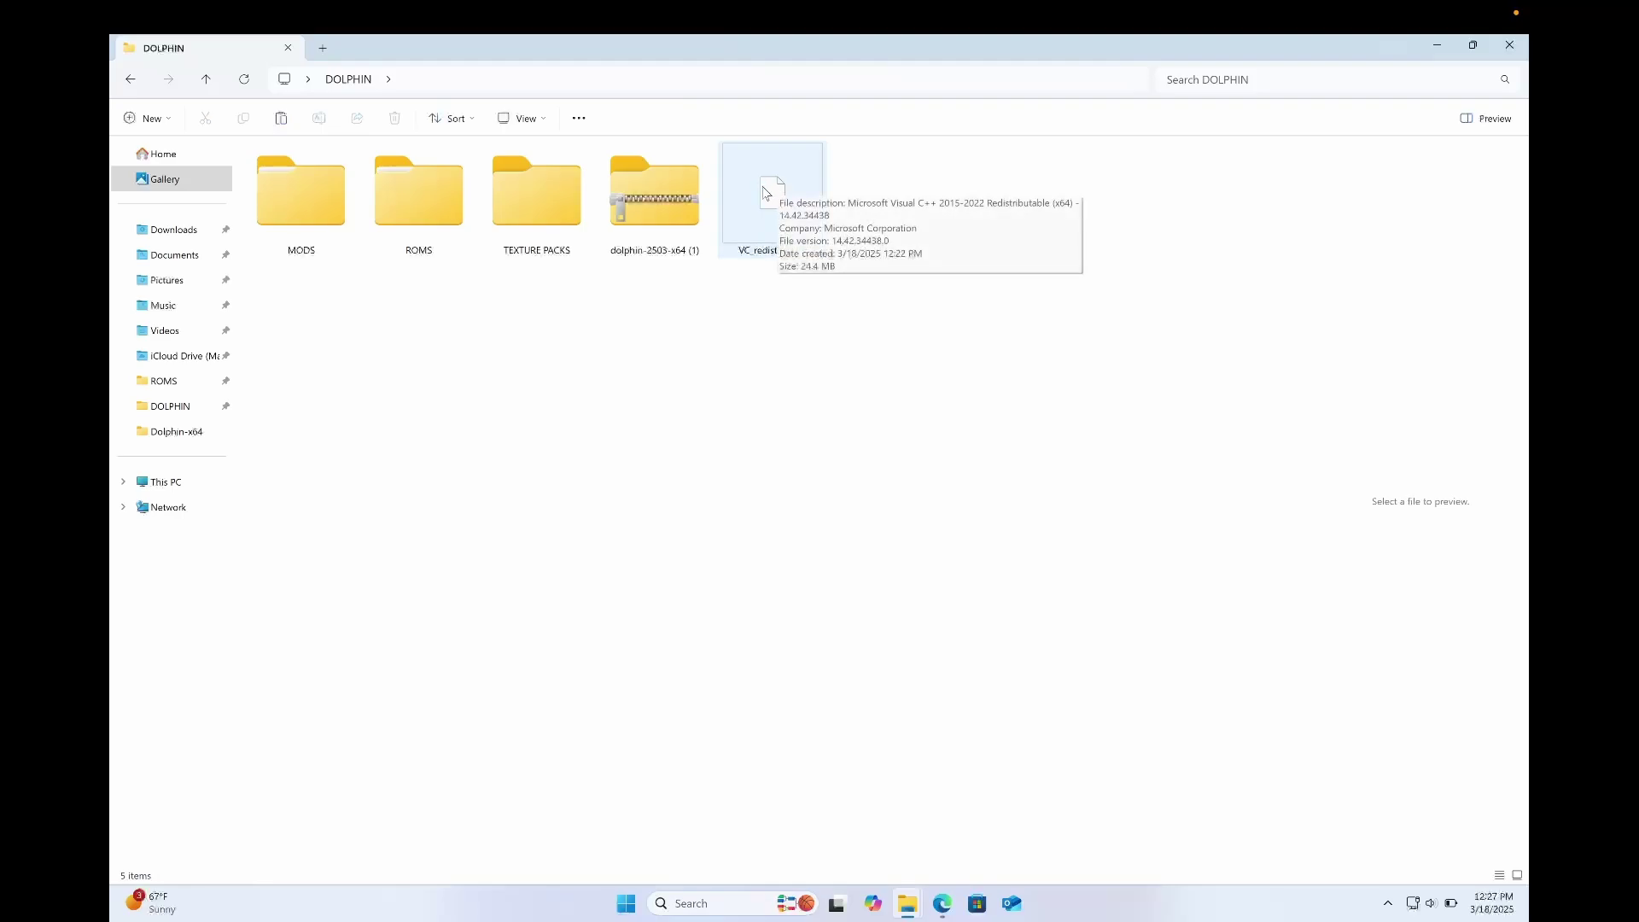
pyautogui.doubleClick(765, 192)
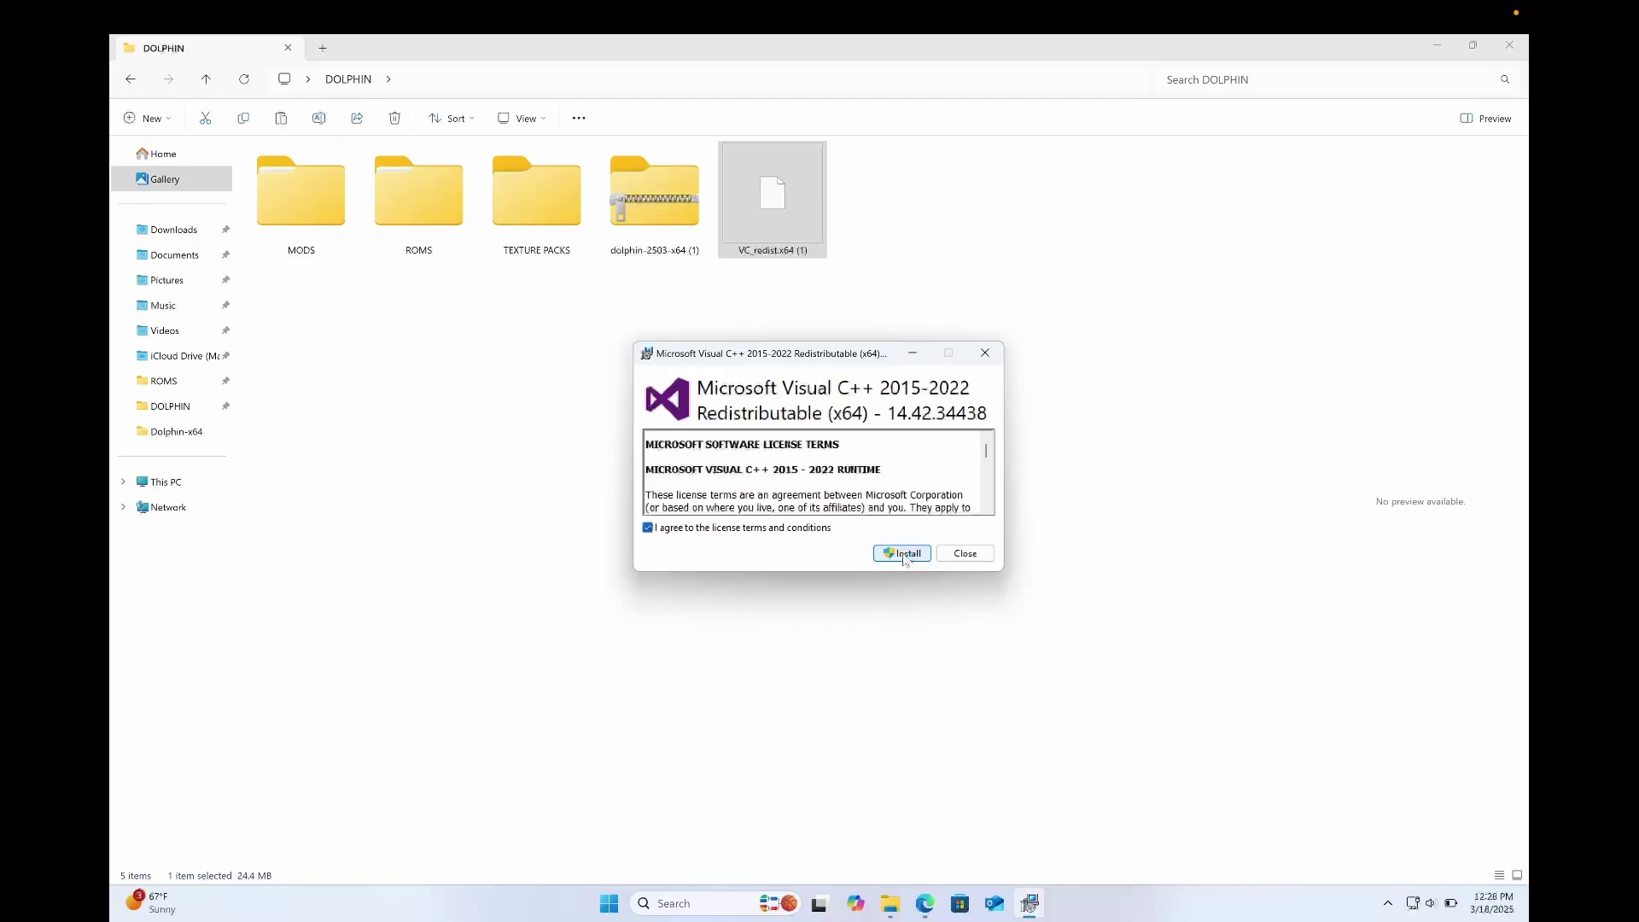
pyautogui.click(906, 555)
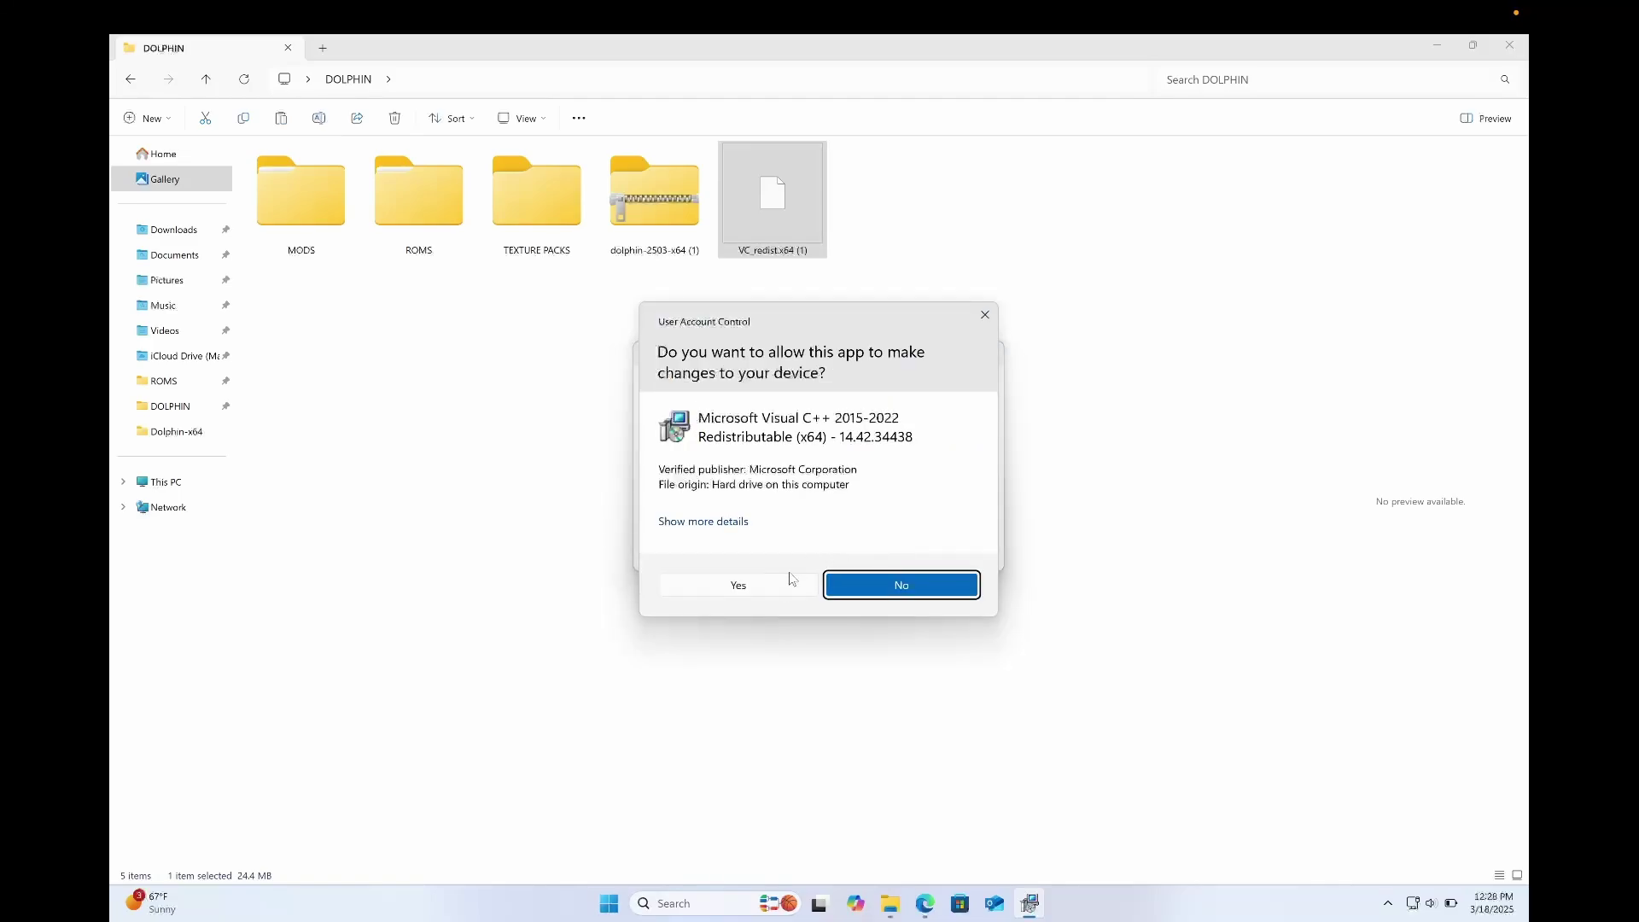
pyautogui.click(784, 588)
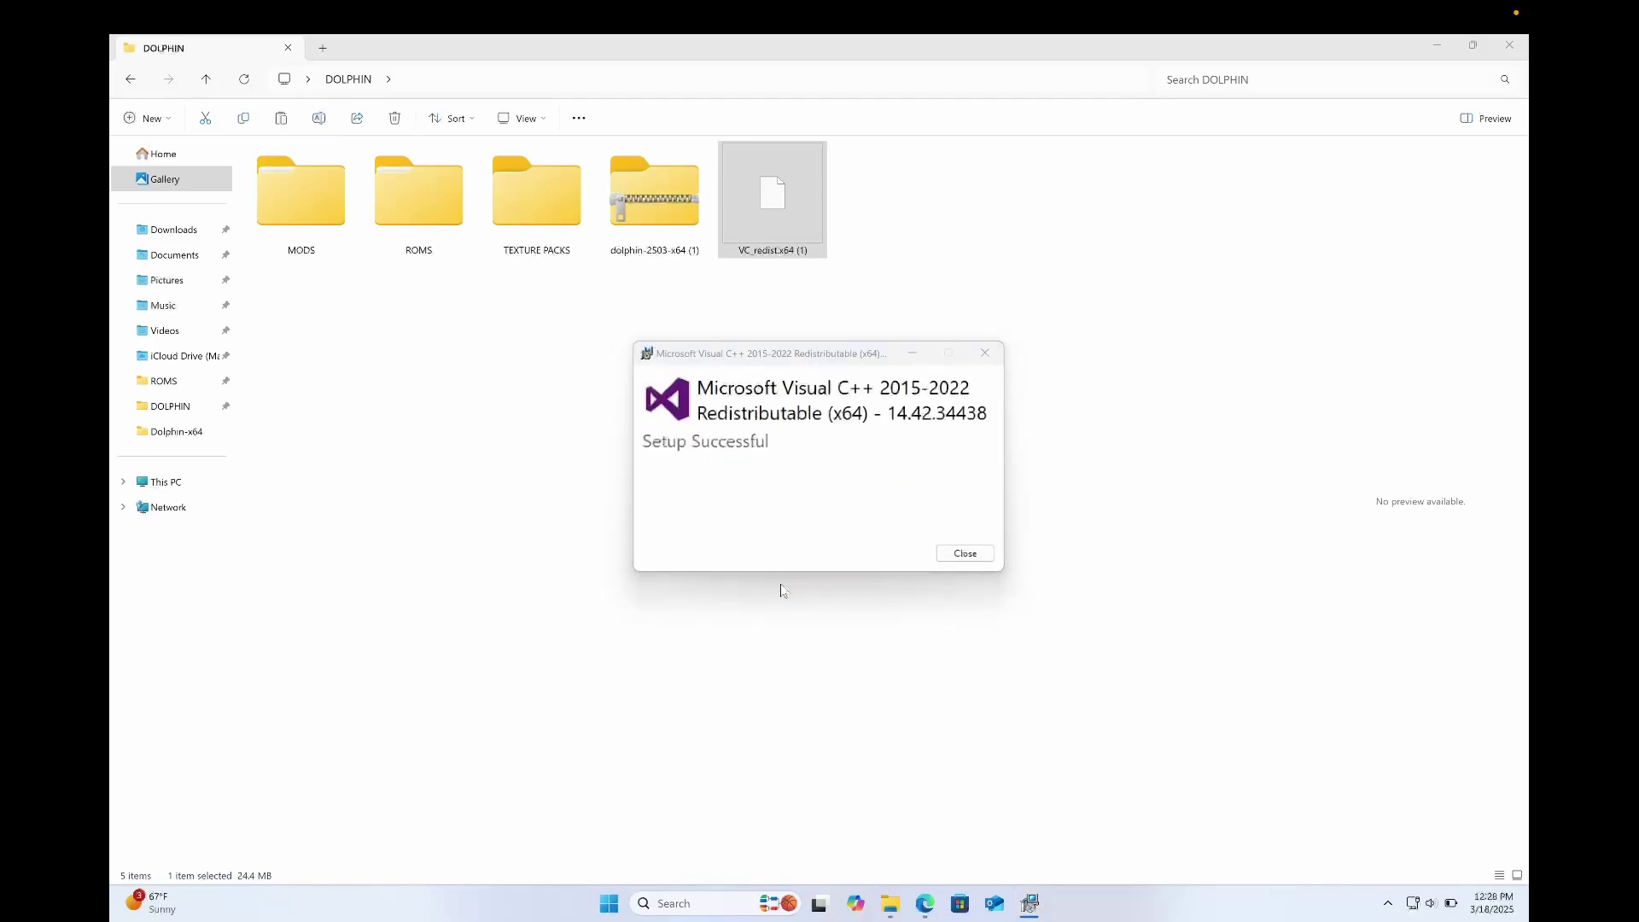
pyautogui.click(963, 553)
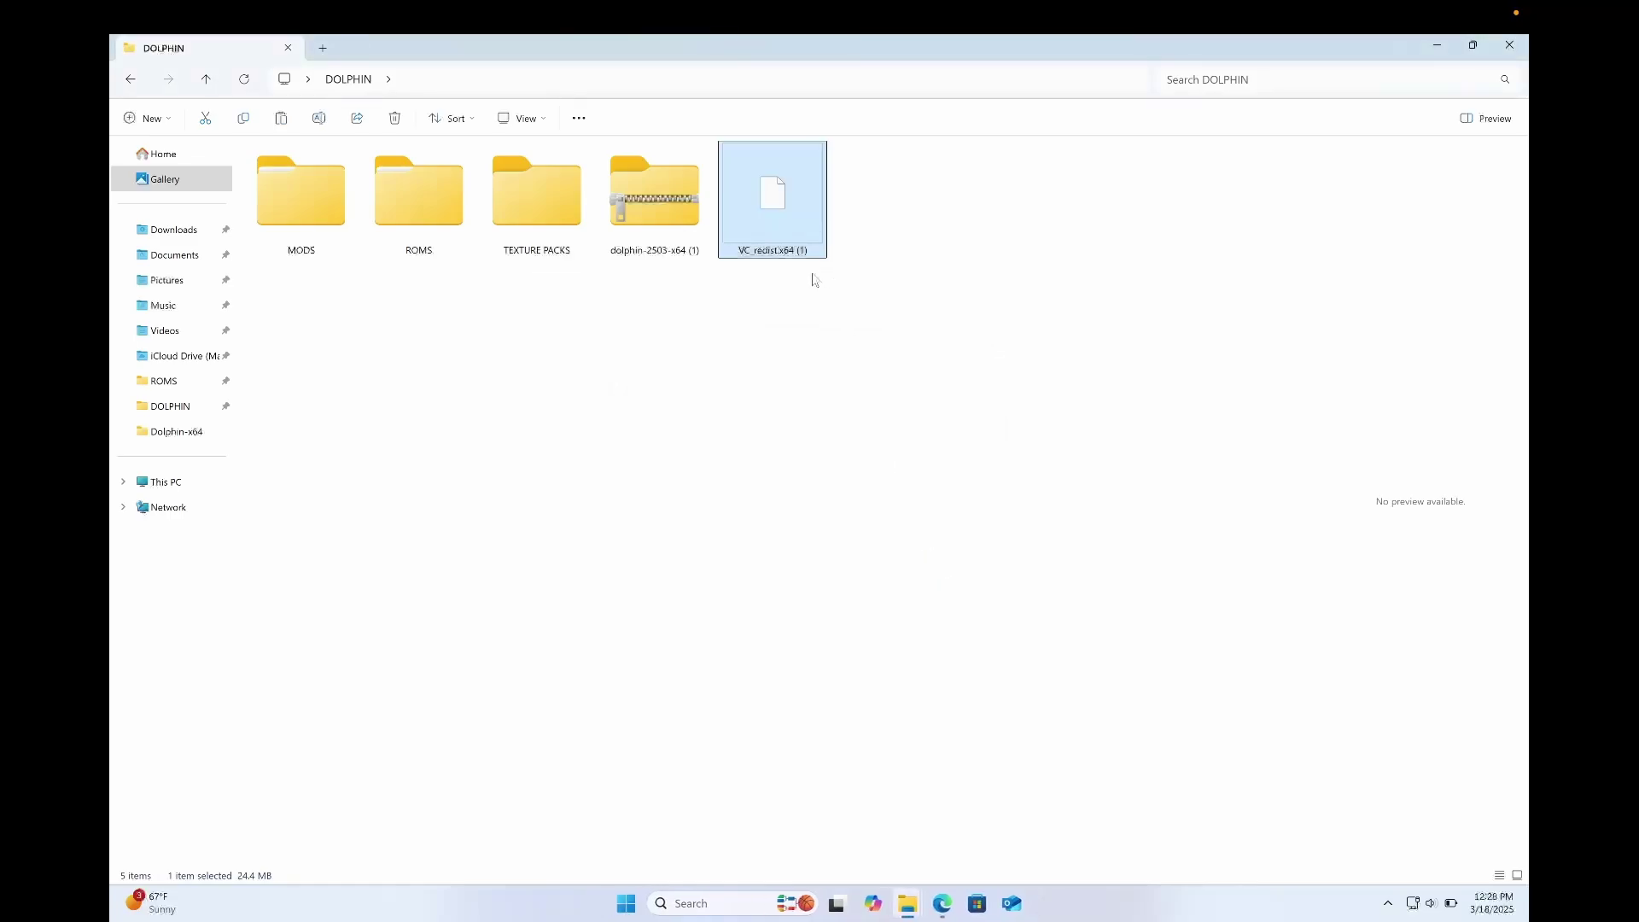
pyautogui.rightClick(758, 201)
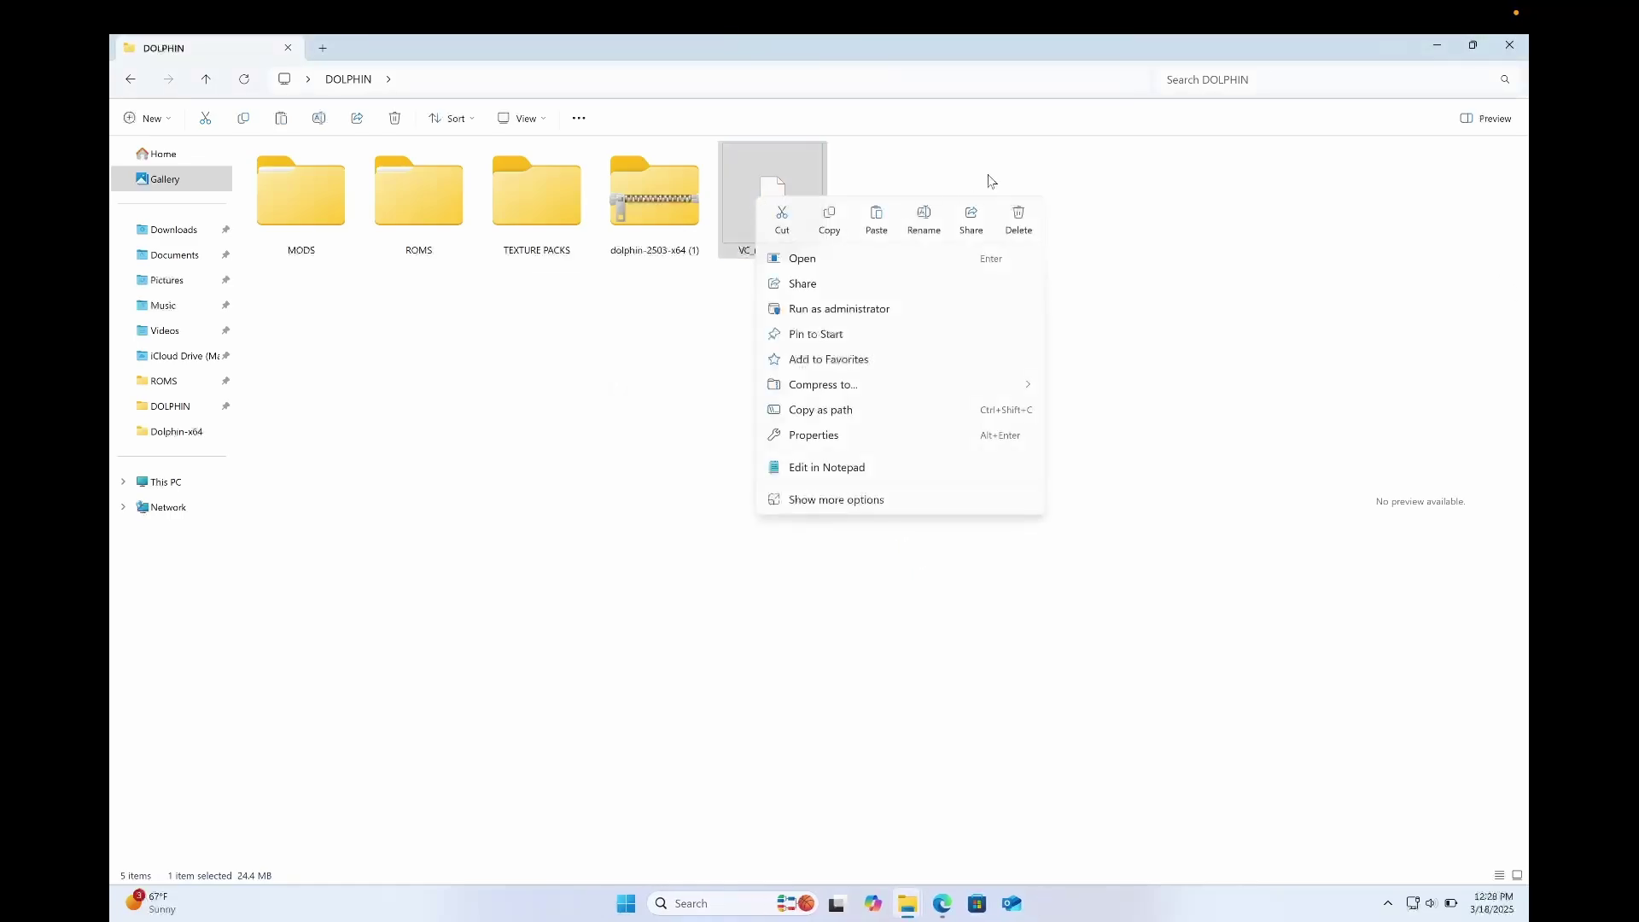
pyautogui.click(1018, 218)
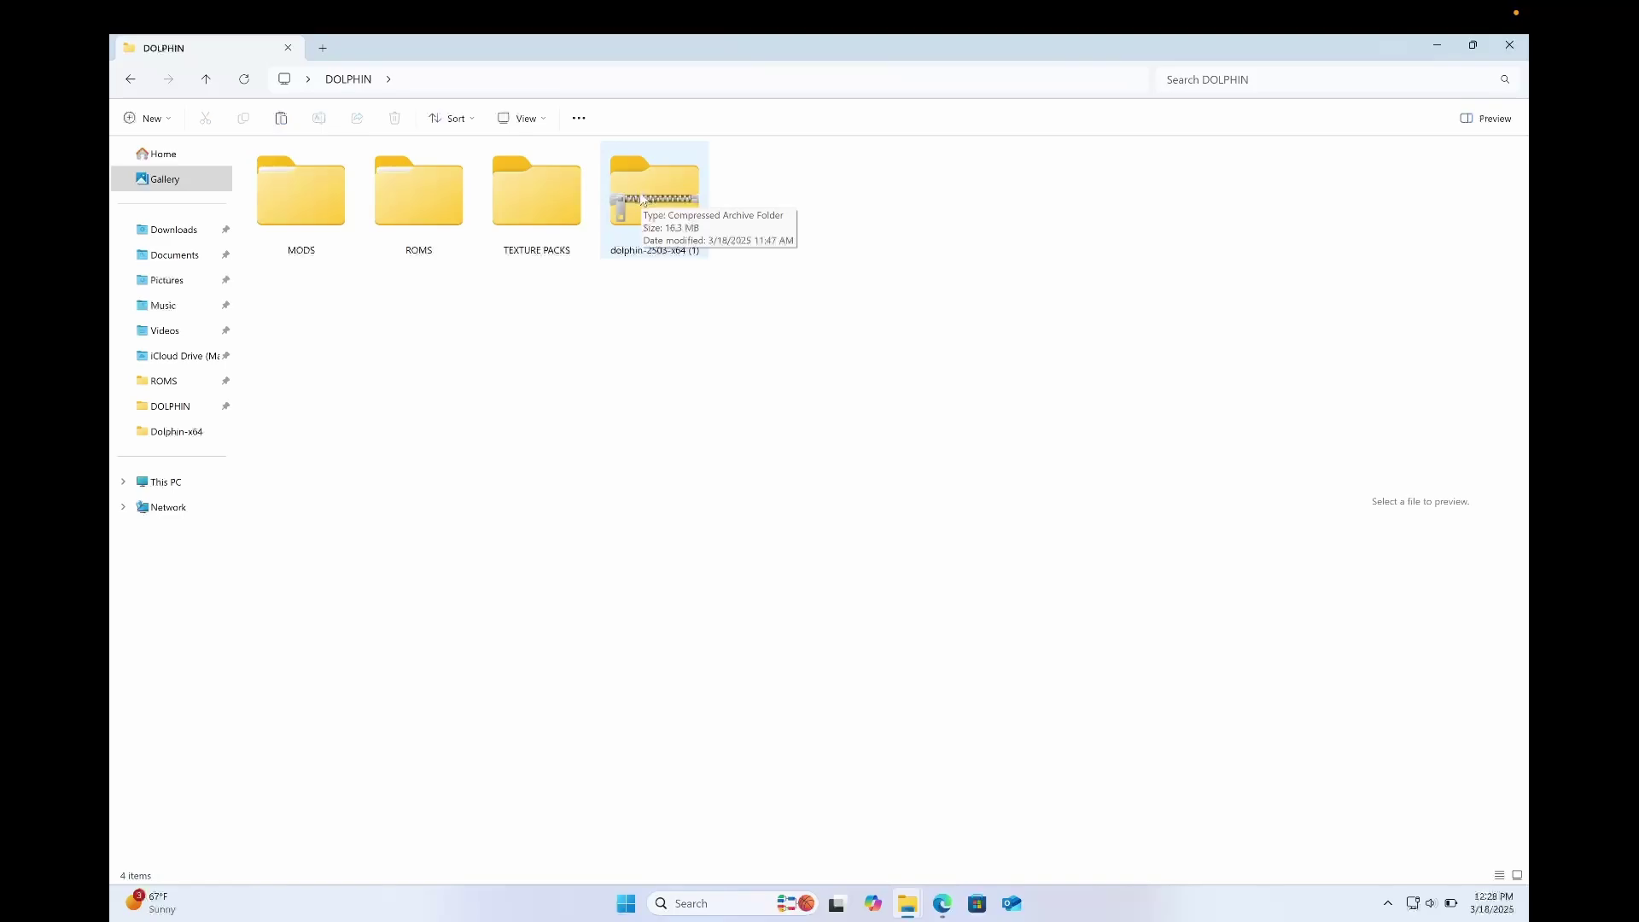
# Step: Extract the dolphin-2503-x64 (1) archive into its suggested subfolder of the DOLPHIN folder
pyautogui.rightClick(642, 200)
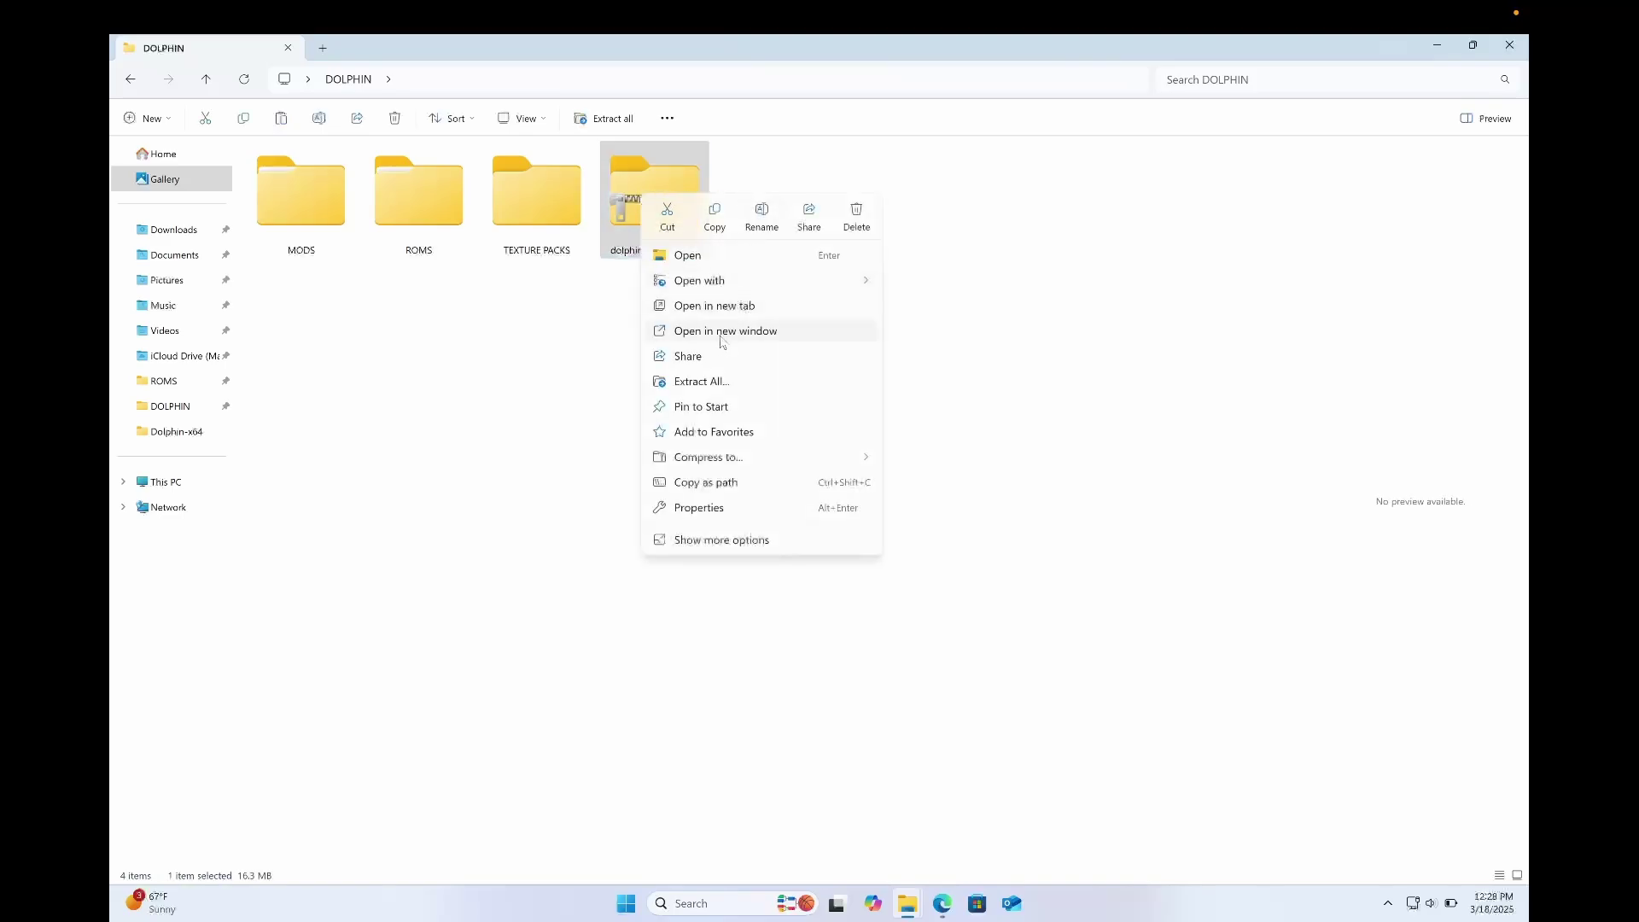
pyautogui.click(703, 381)
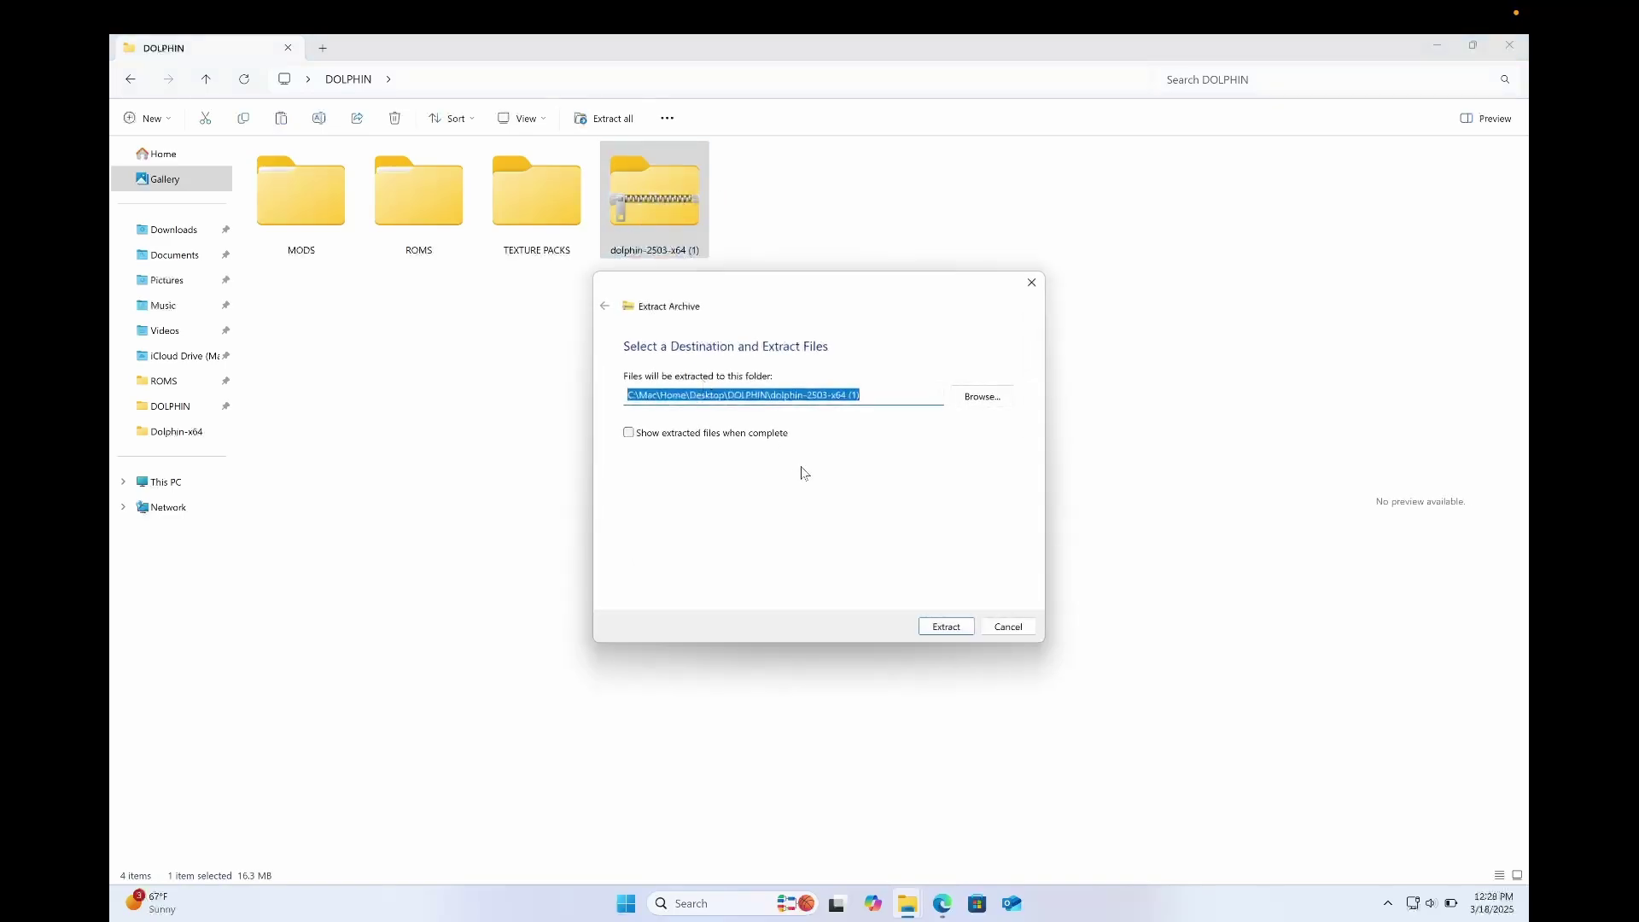
pyautogui.click(944, 628)
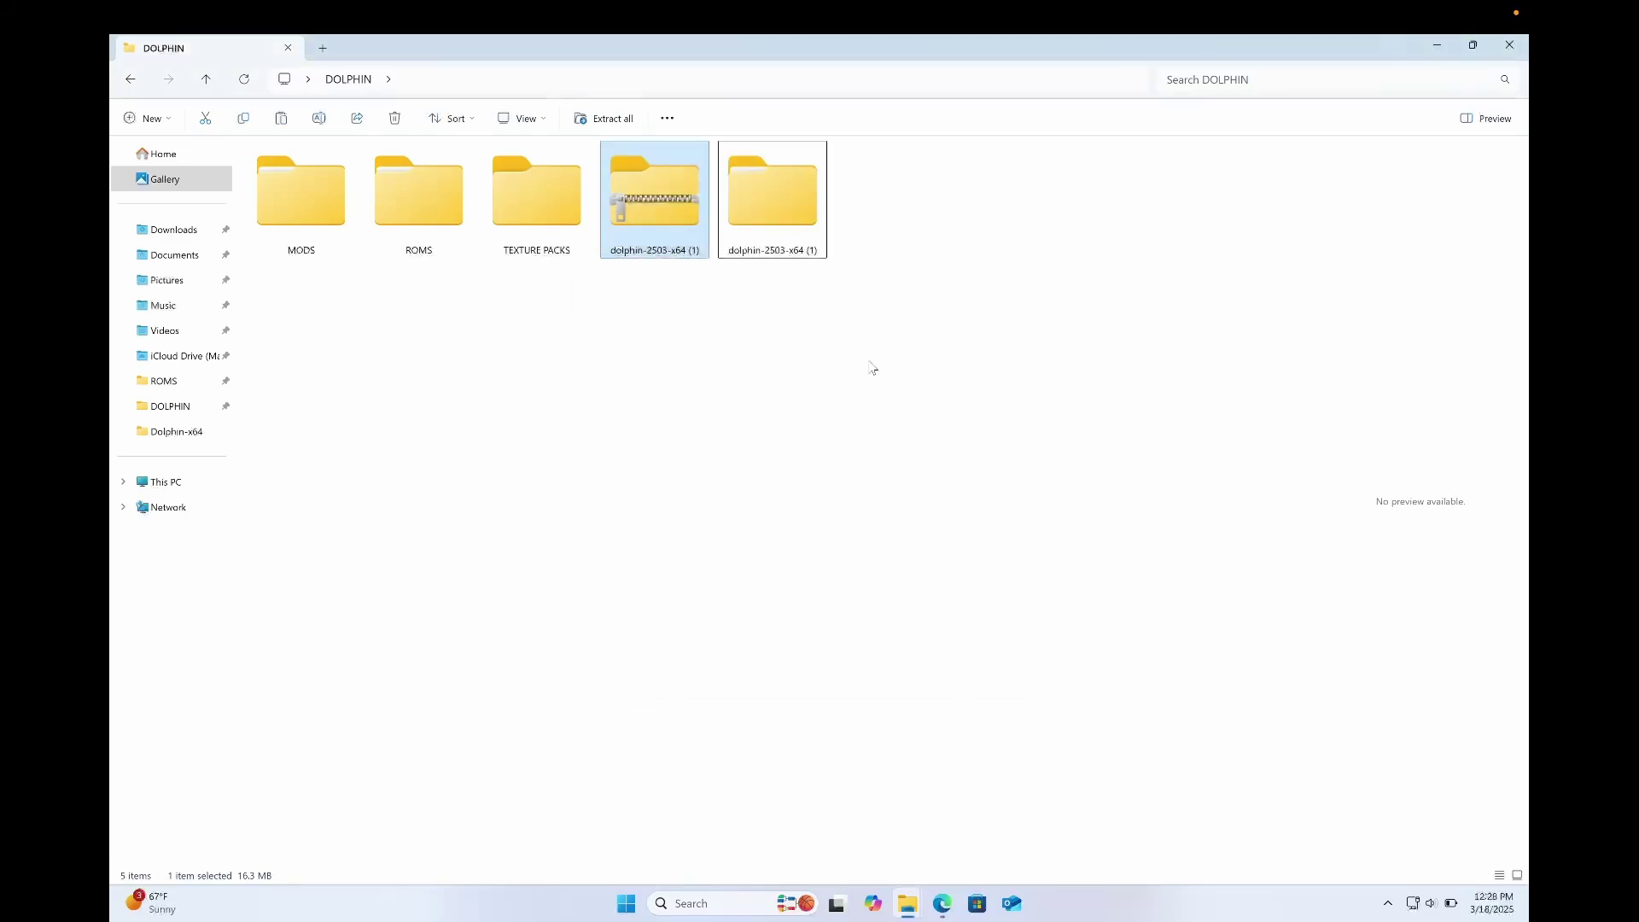
# Step: Move the Dolphin-x64 folder out of the extracted dolphin-2503-x64 (1) folder into the parent DOLPHIN folder
pyautogui.doubleClick(767, 199)
pyautogui.click(286, 173)
pyautogui.moveTo(285, 179); pyautogui.dragTo(350, 85)
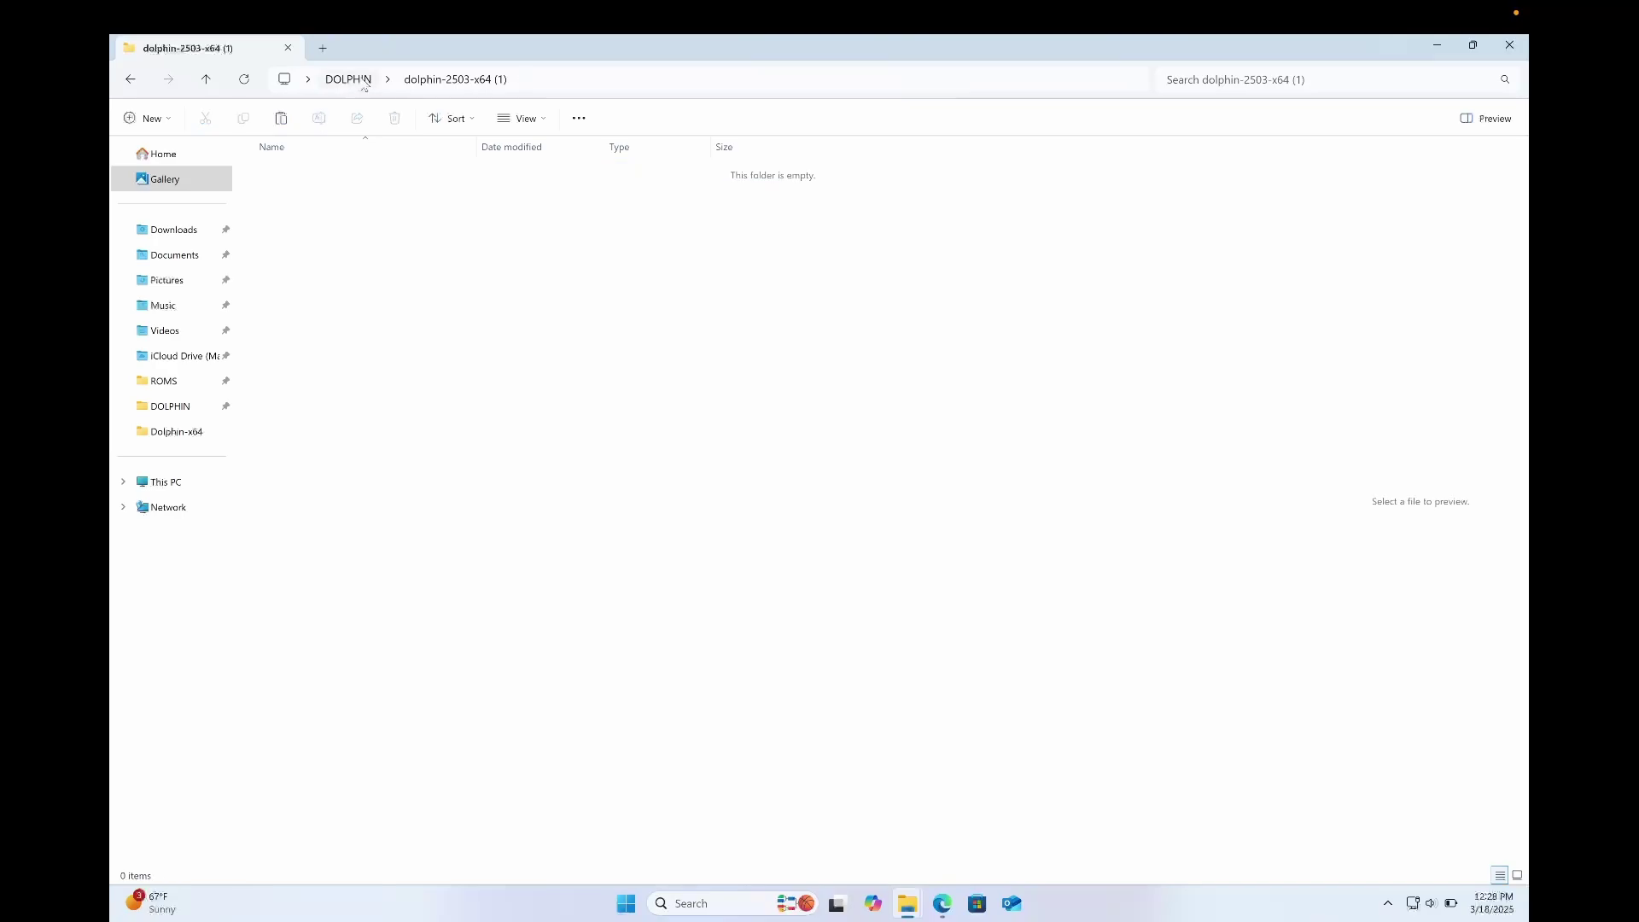
pyautogui.click(349, 82)
# Step: Delete the dolphin-2503-x64 (1) archive and the emptied extraction folder of the same name
pyautogui.rightClick(898, 207)
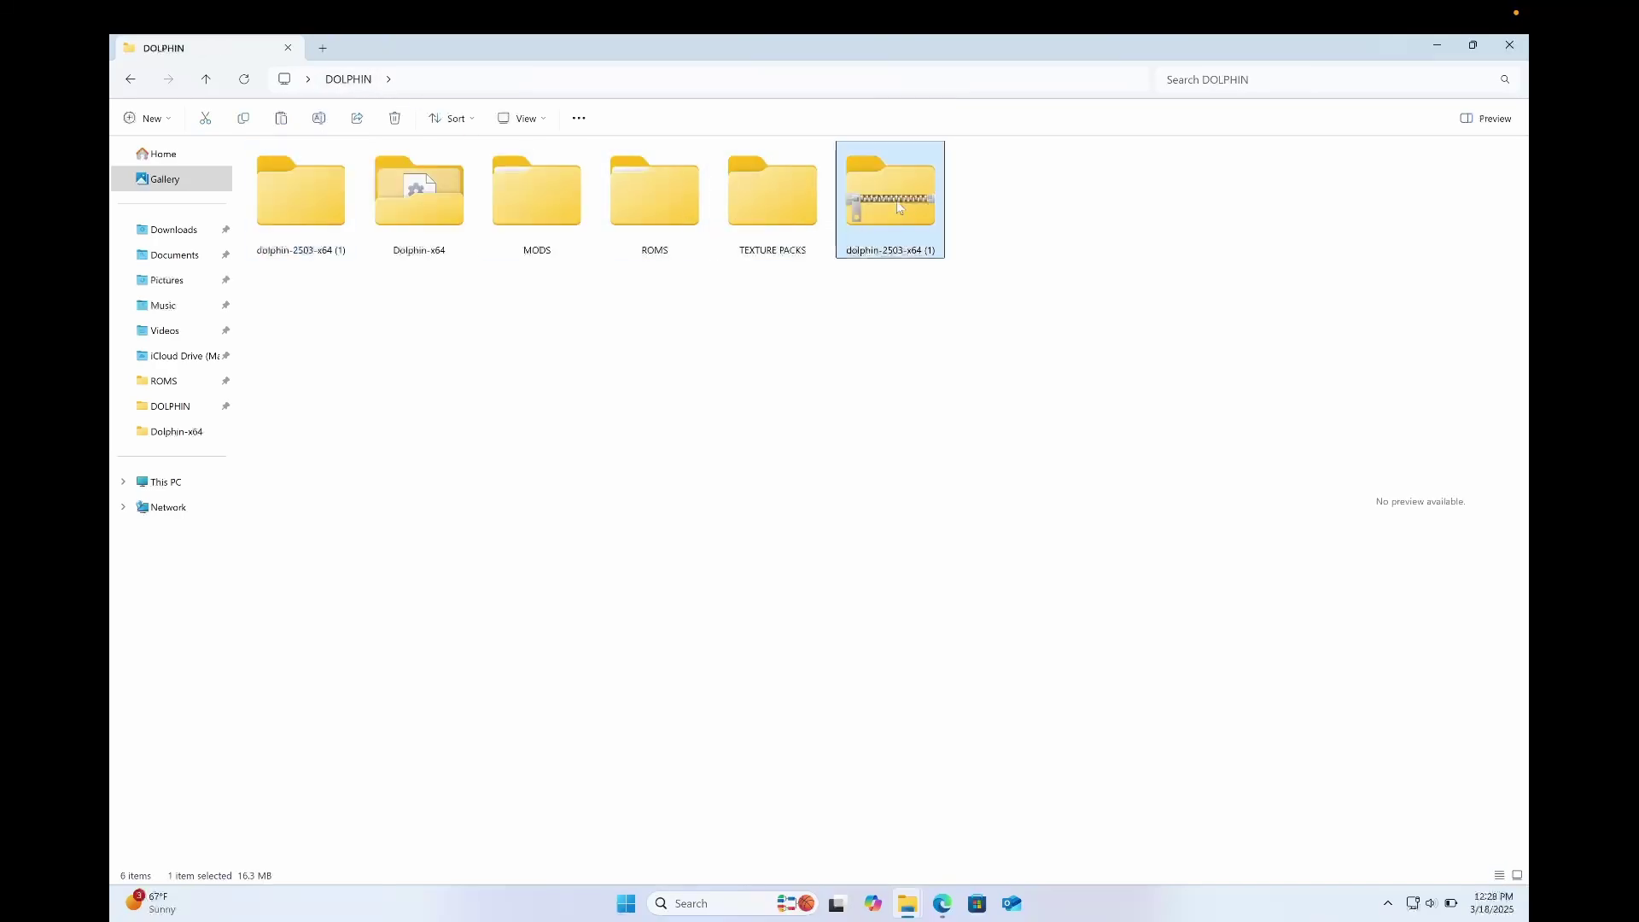
pyautogui.click(1109, 228)
pyautogui.rightClick(301, 205)
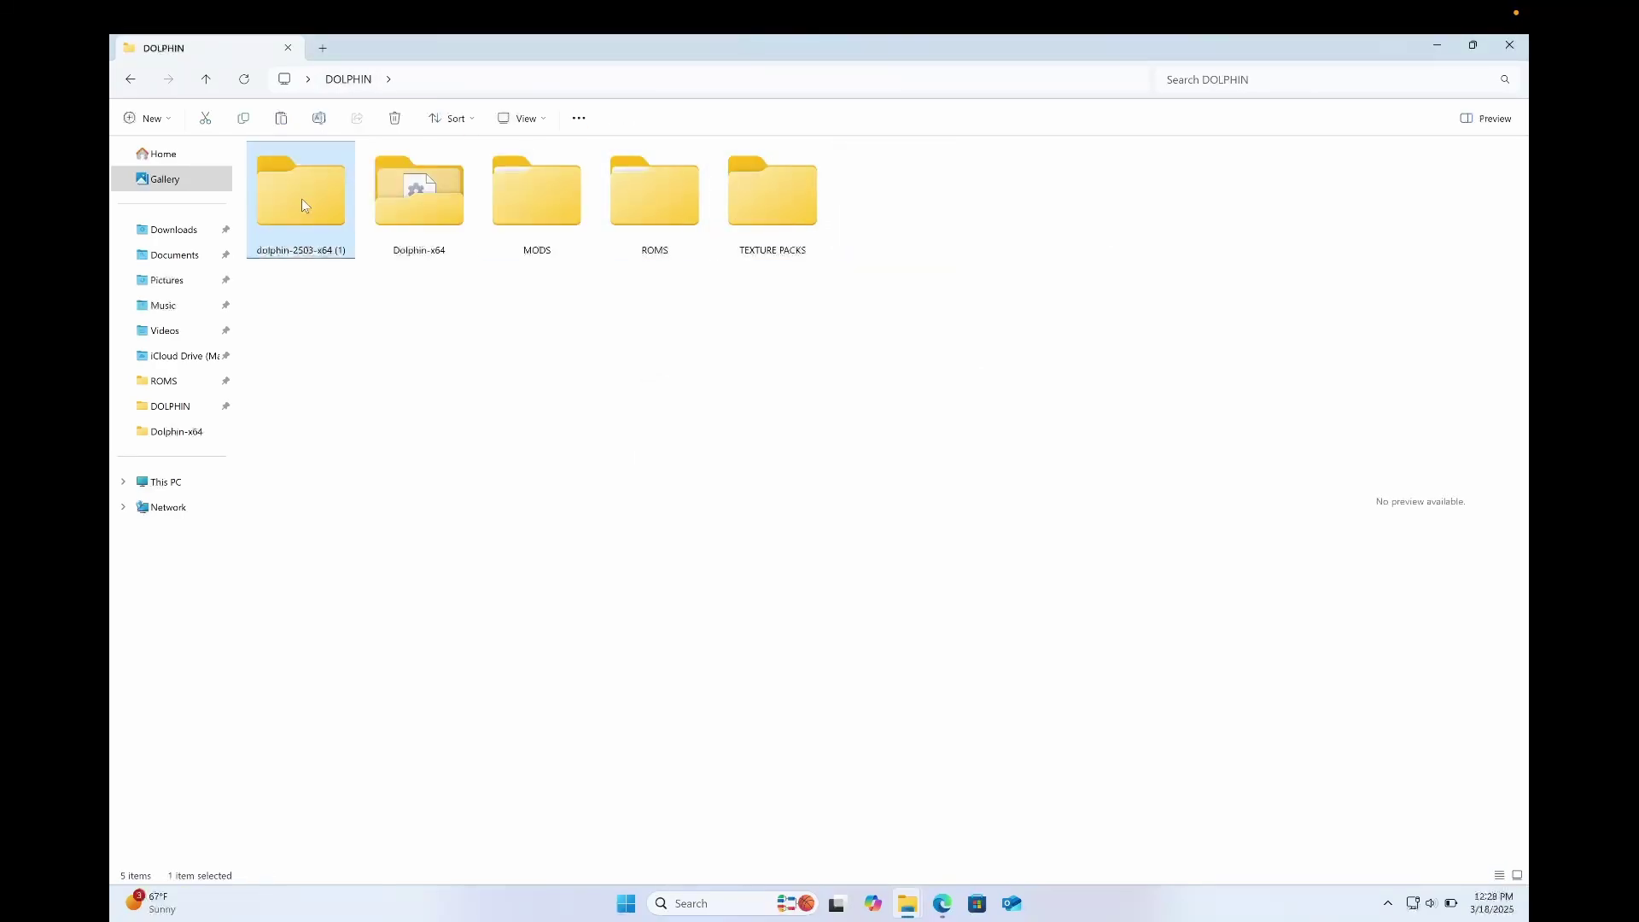
pyautogui.click(515, 224)
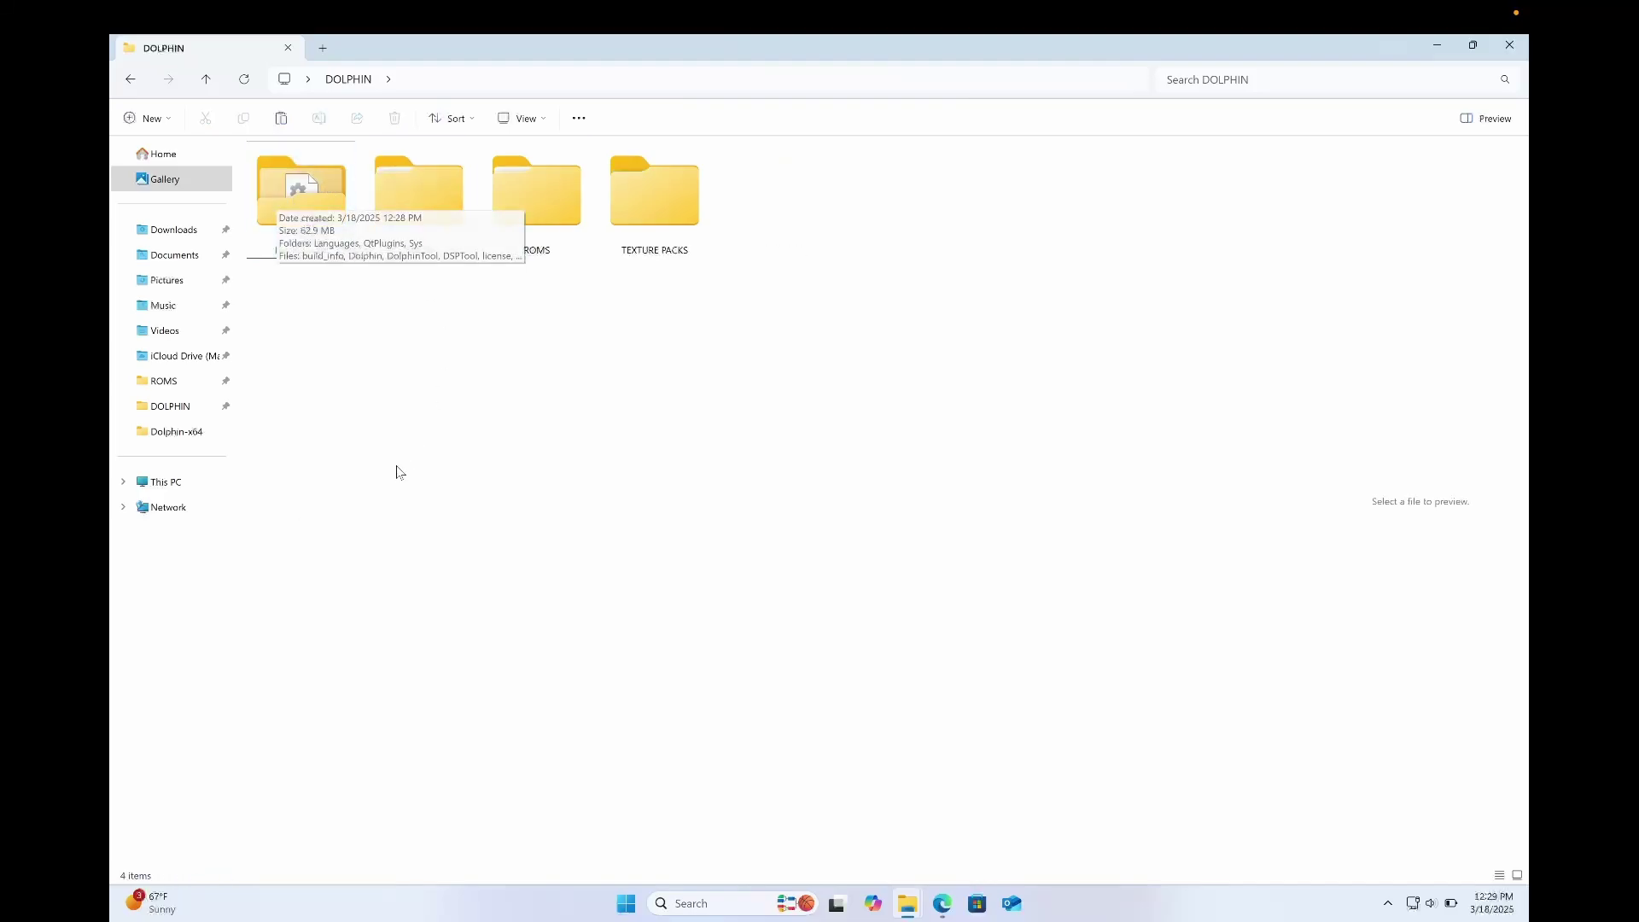
# Step: Create an empty text document named portable inside the Dolphin-x64 folder
pyautogui.doubleClick(321, 189)
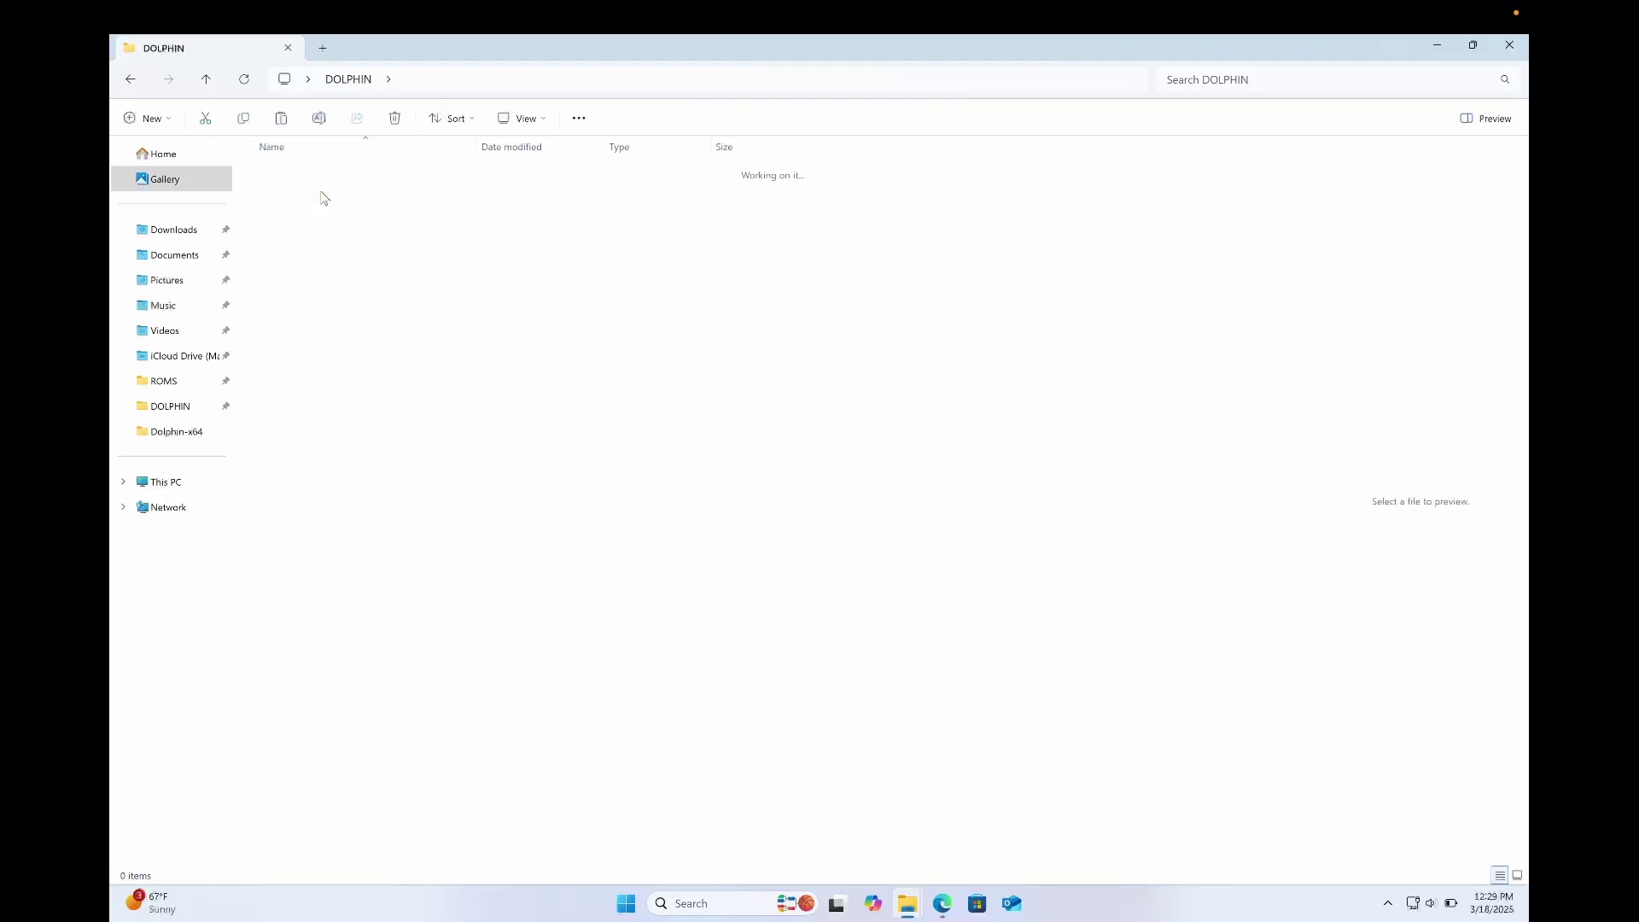
pyautogui.click(310, 265)
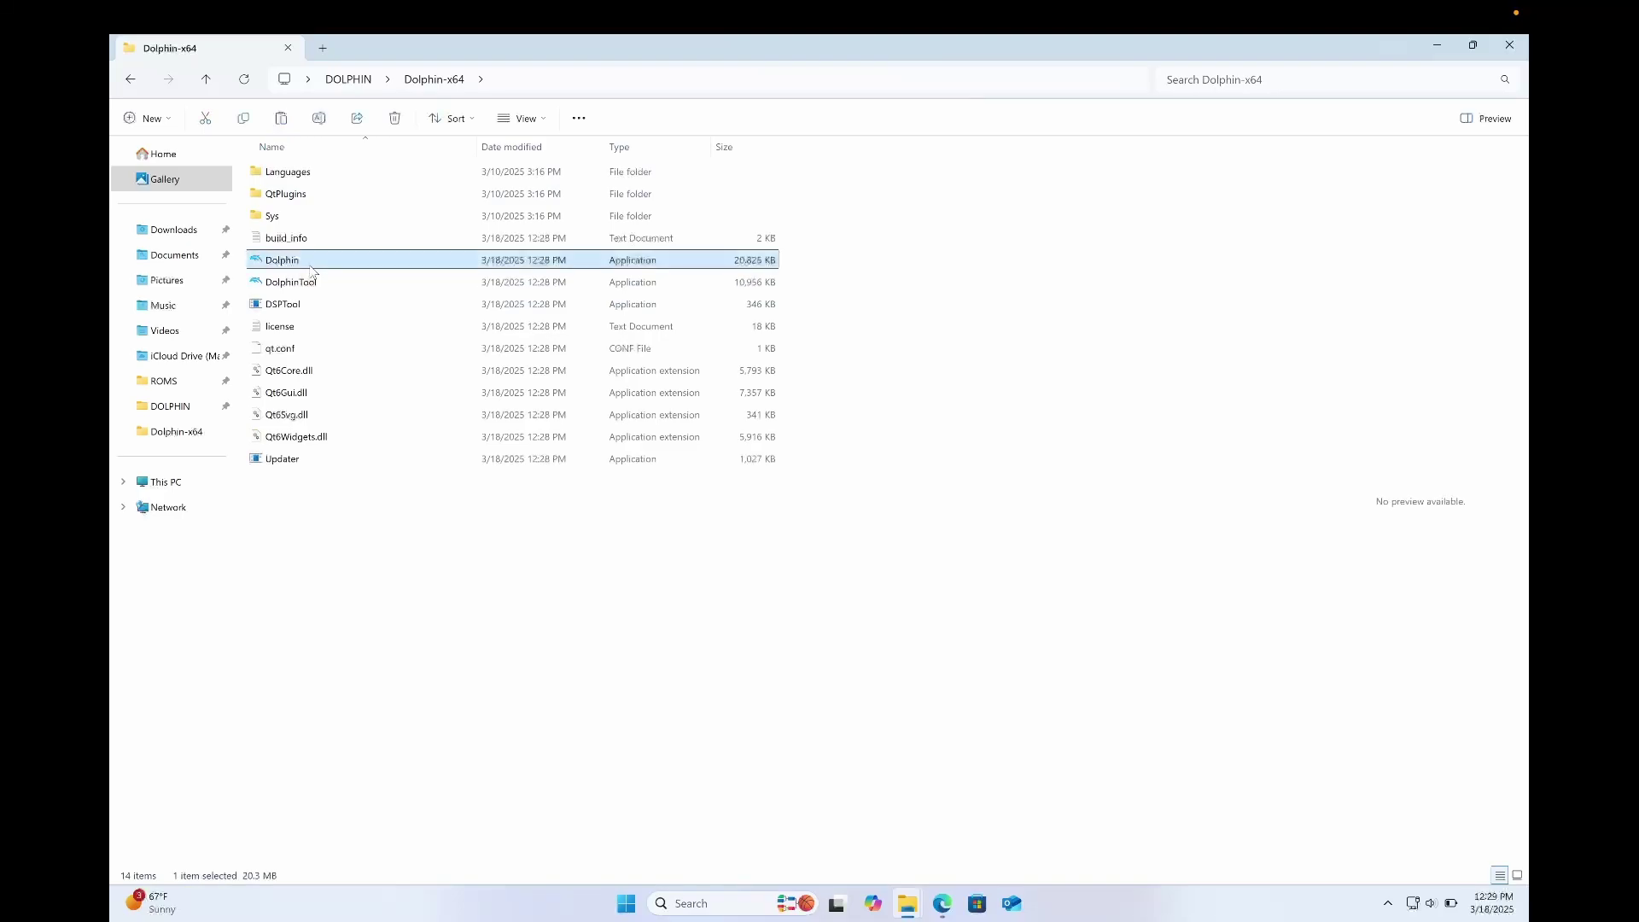
pyautogui.rightClick(338, 546)
pyautogui.moveTo(474, 681)
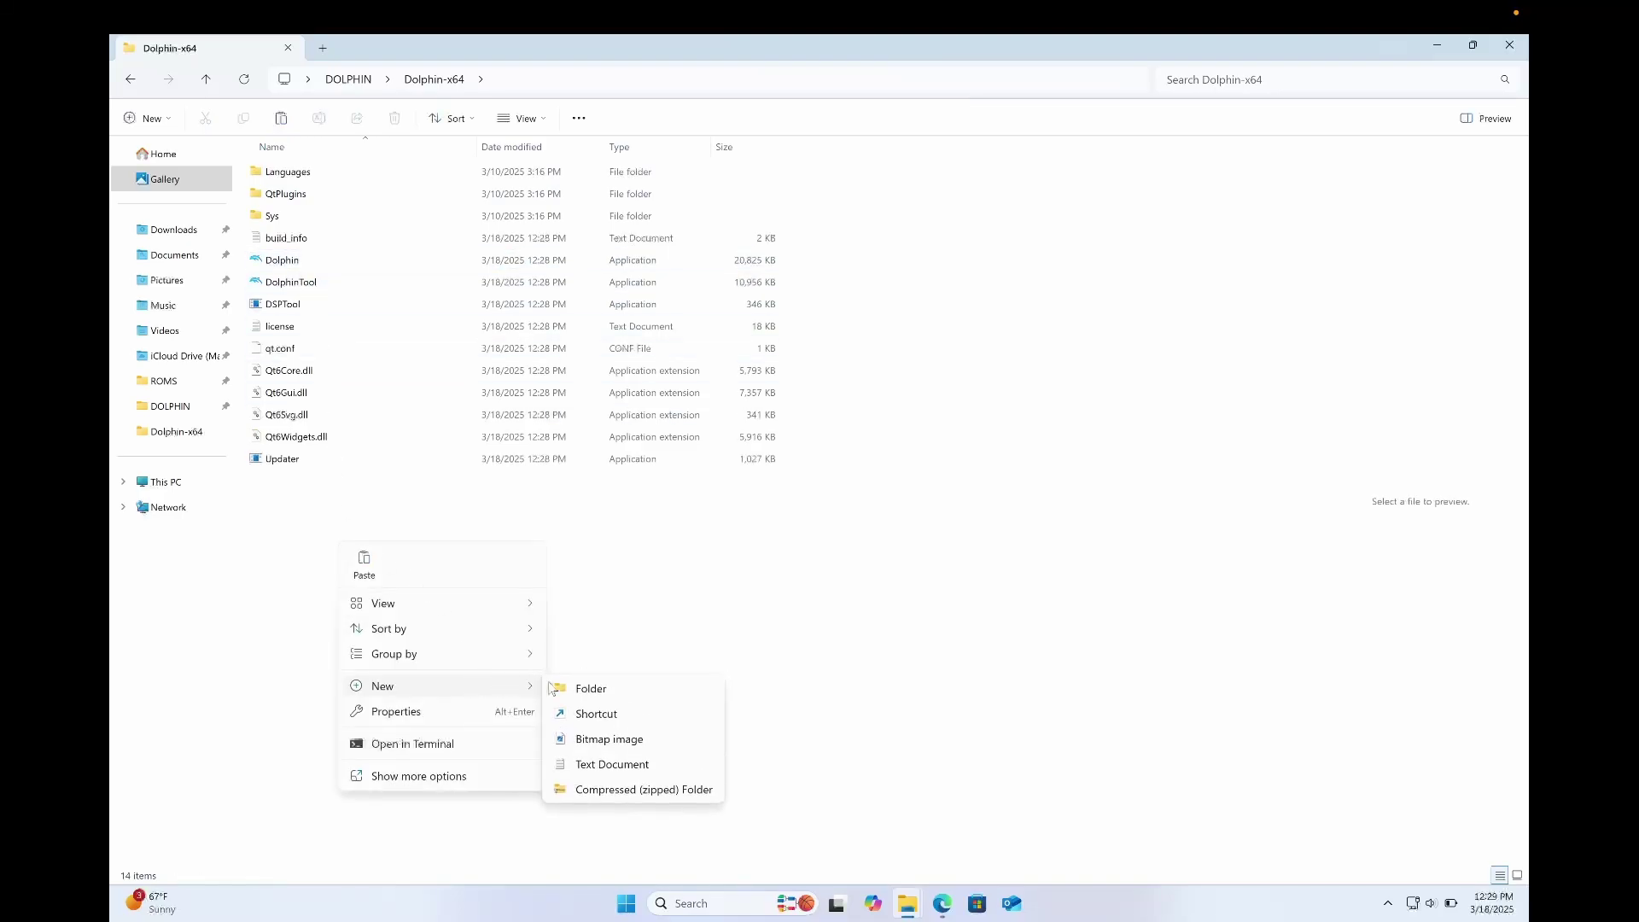
pyautogui.click(600, 762)
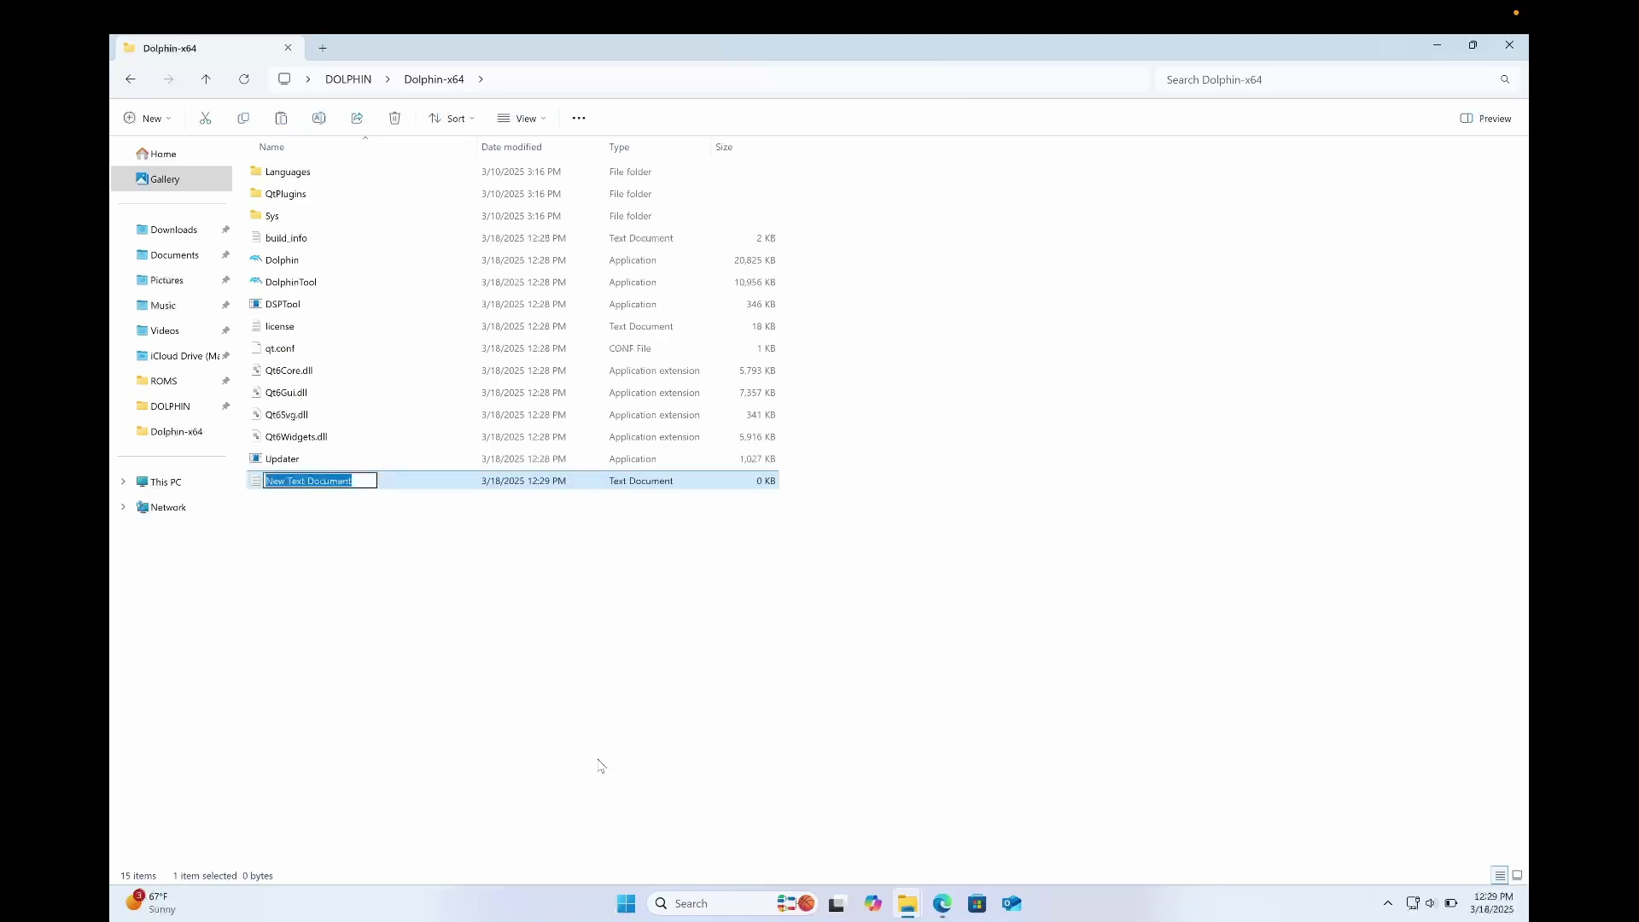
pyautogui.write('portable')
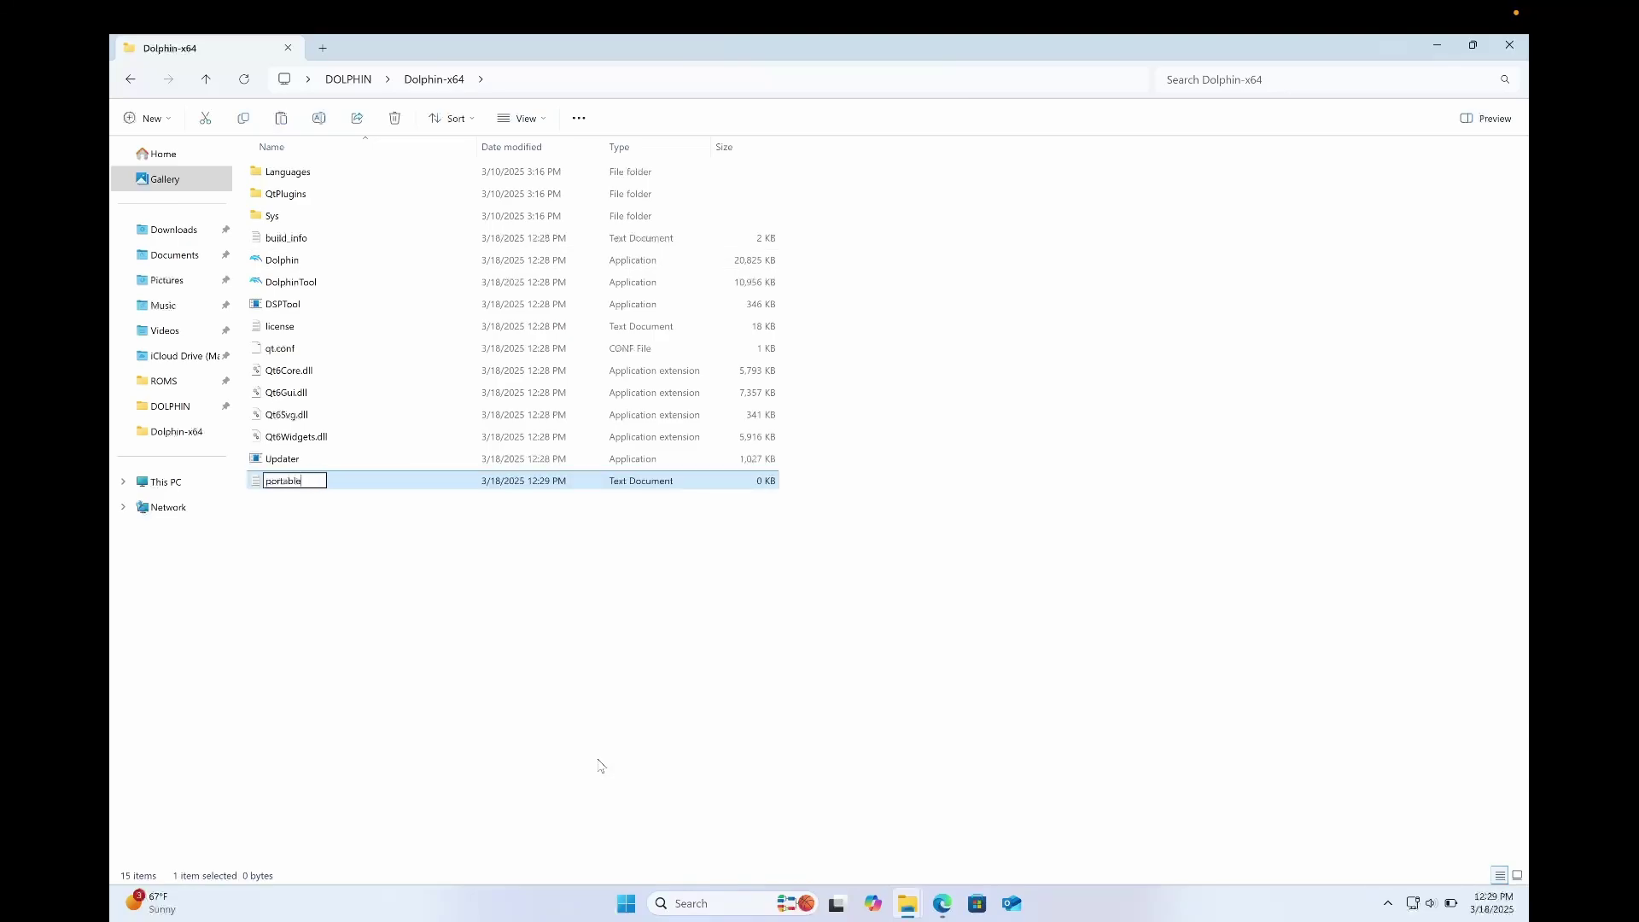
pyautogui.press('Escape')
pyautogui.click(587, 841)
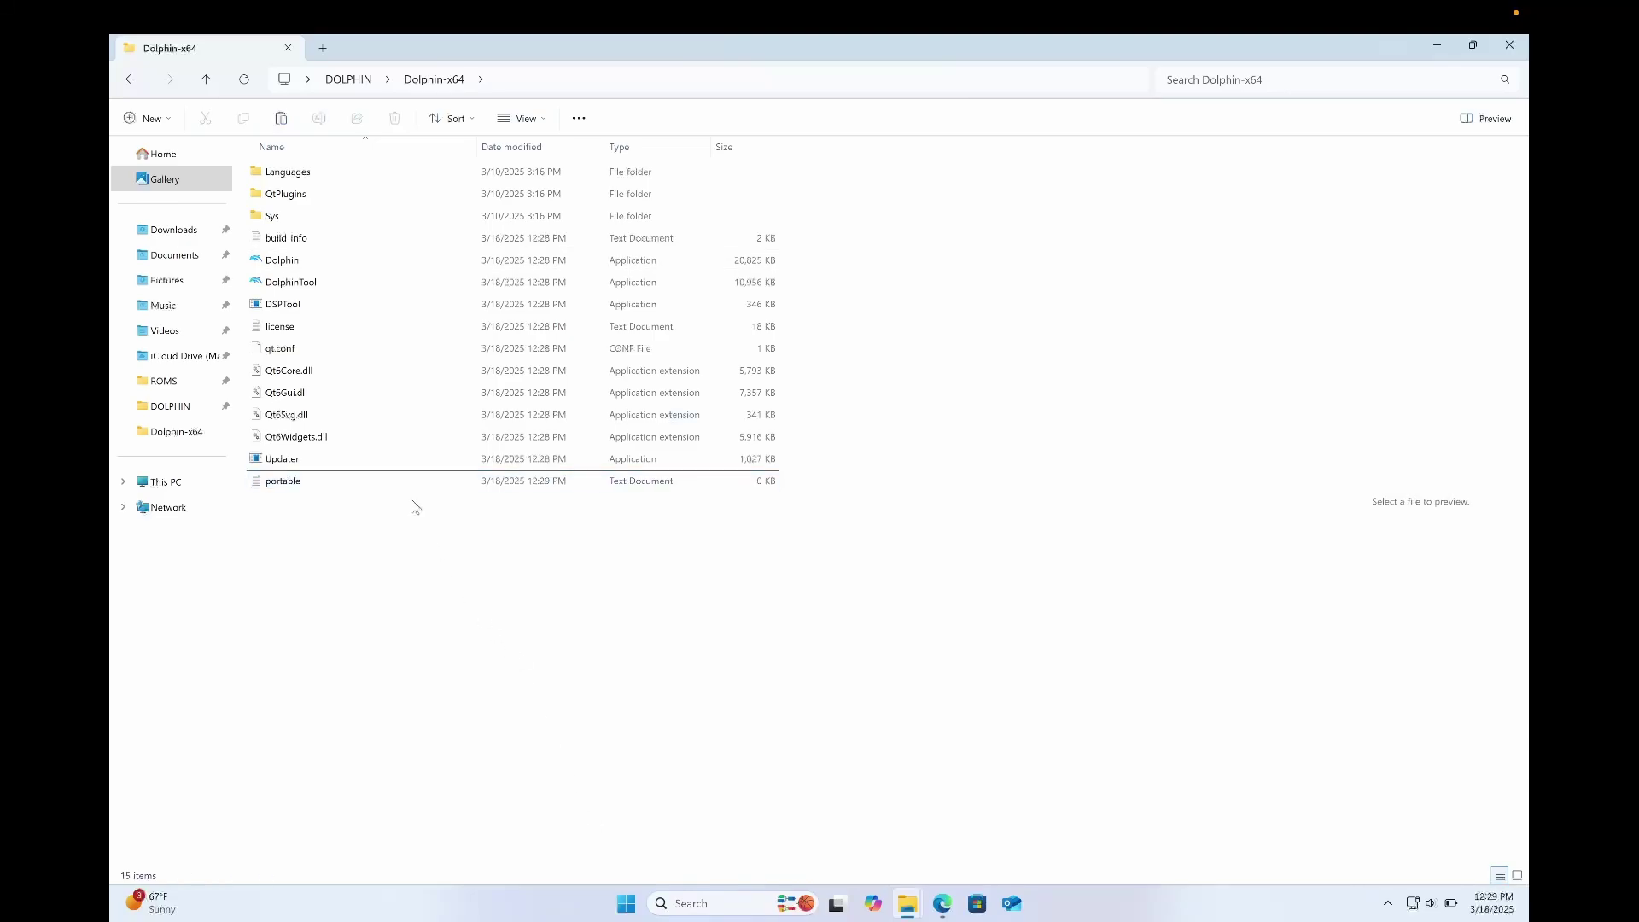
# Step: Launch the Dolphin application from the Dolphin-x64 folder and look through the User folder beside it
pyautogui.doubleClick(334, 266)
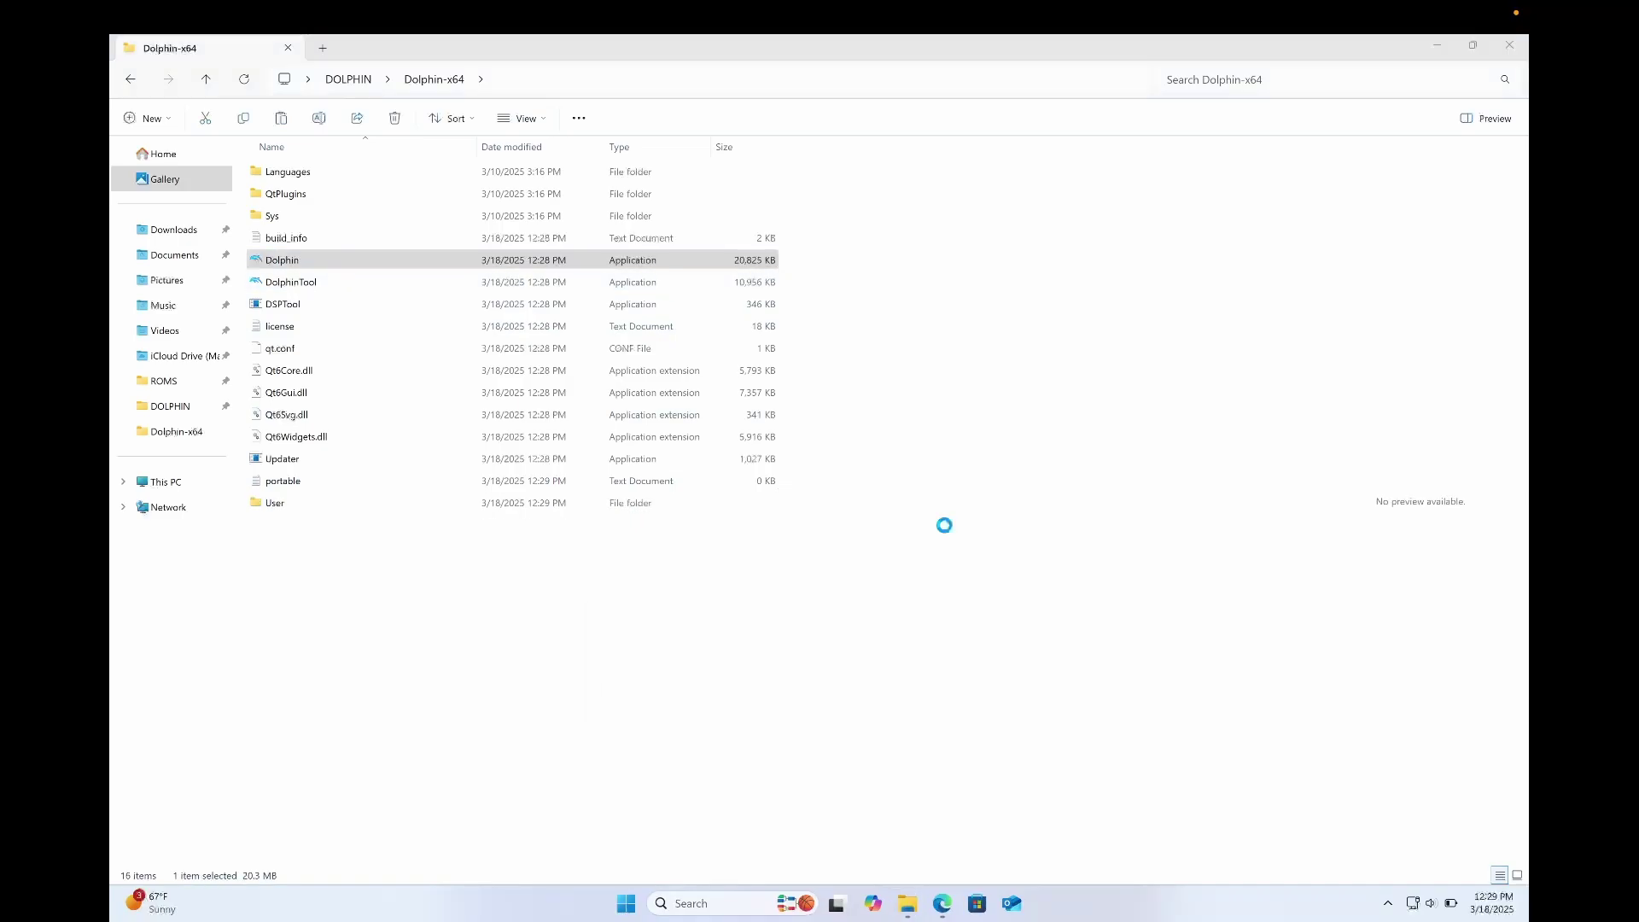
pyautogui.click(374, 551)
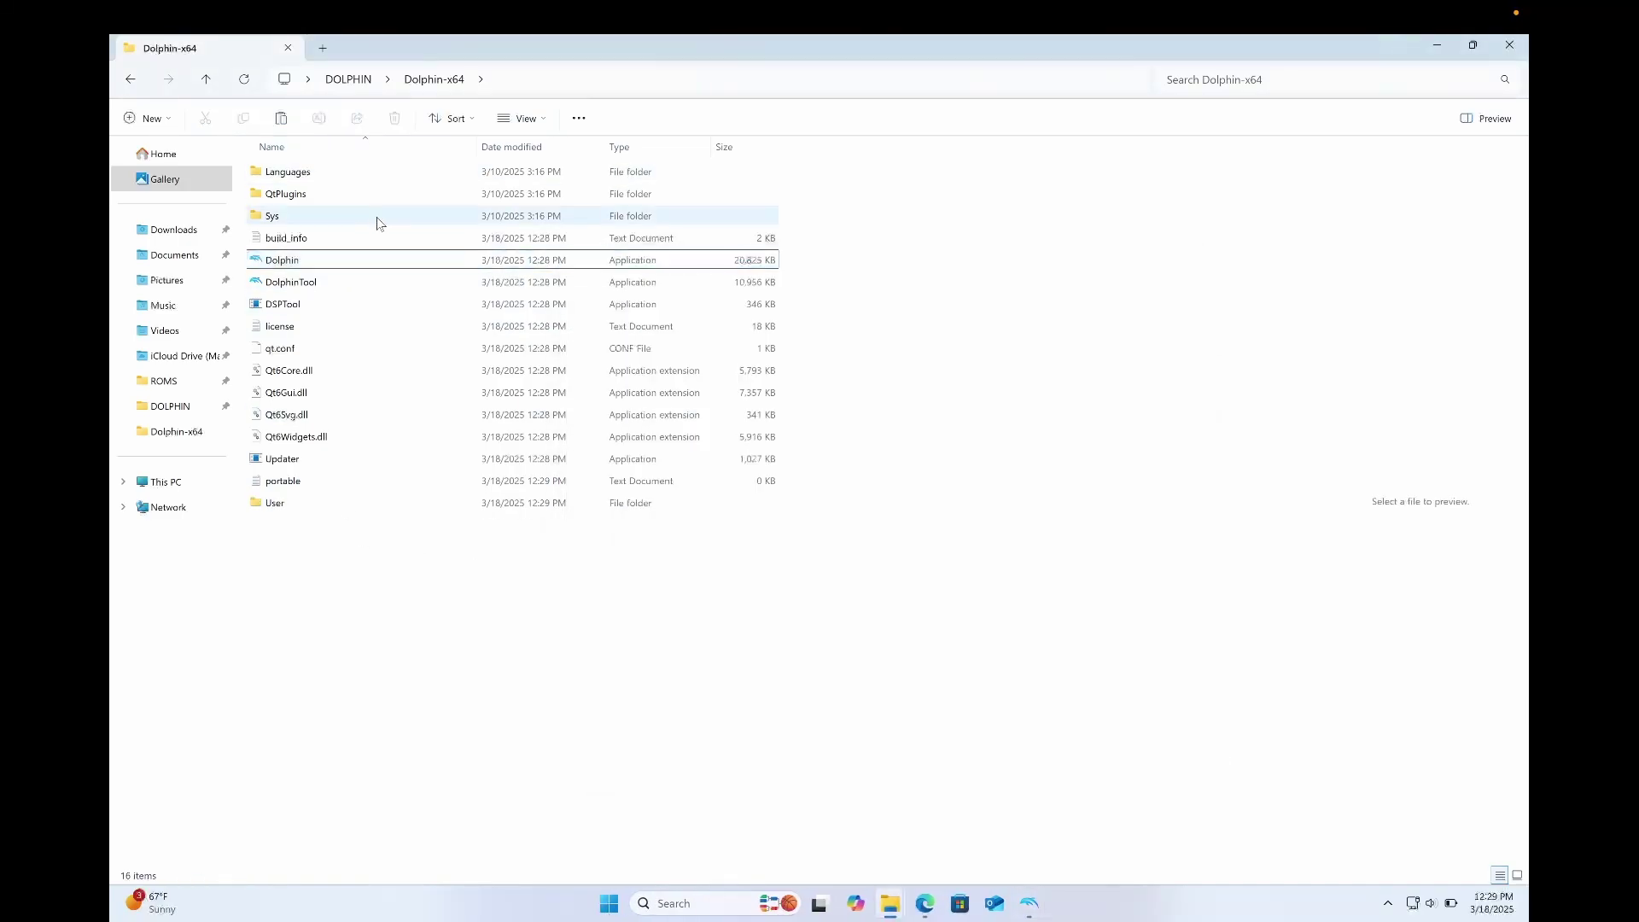
pyautogui.doubleClick(261, 503)
pyautogui.click(261, 503)
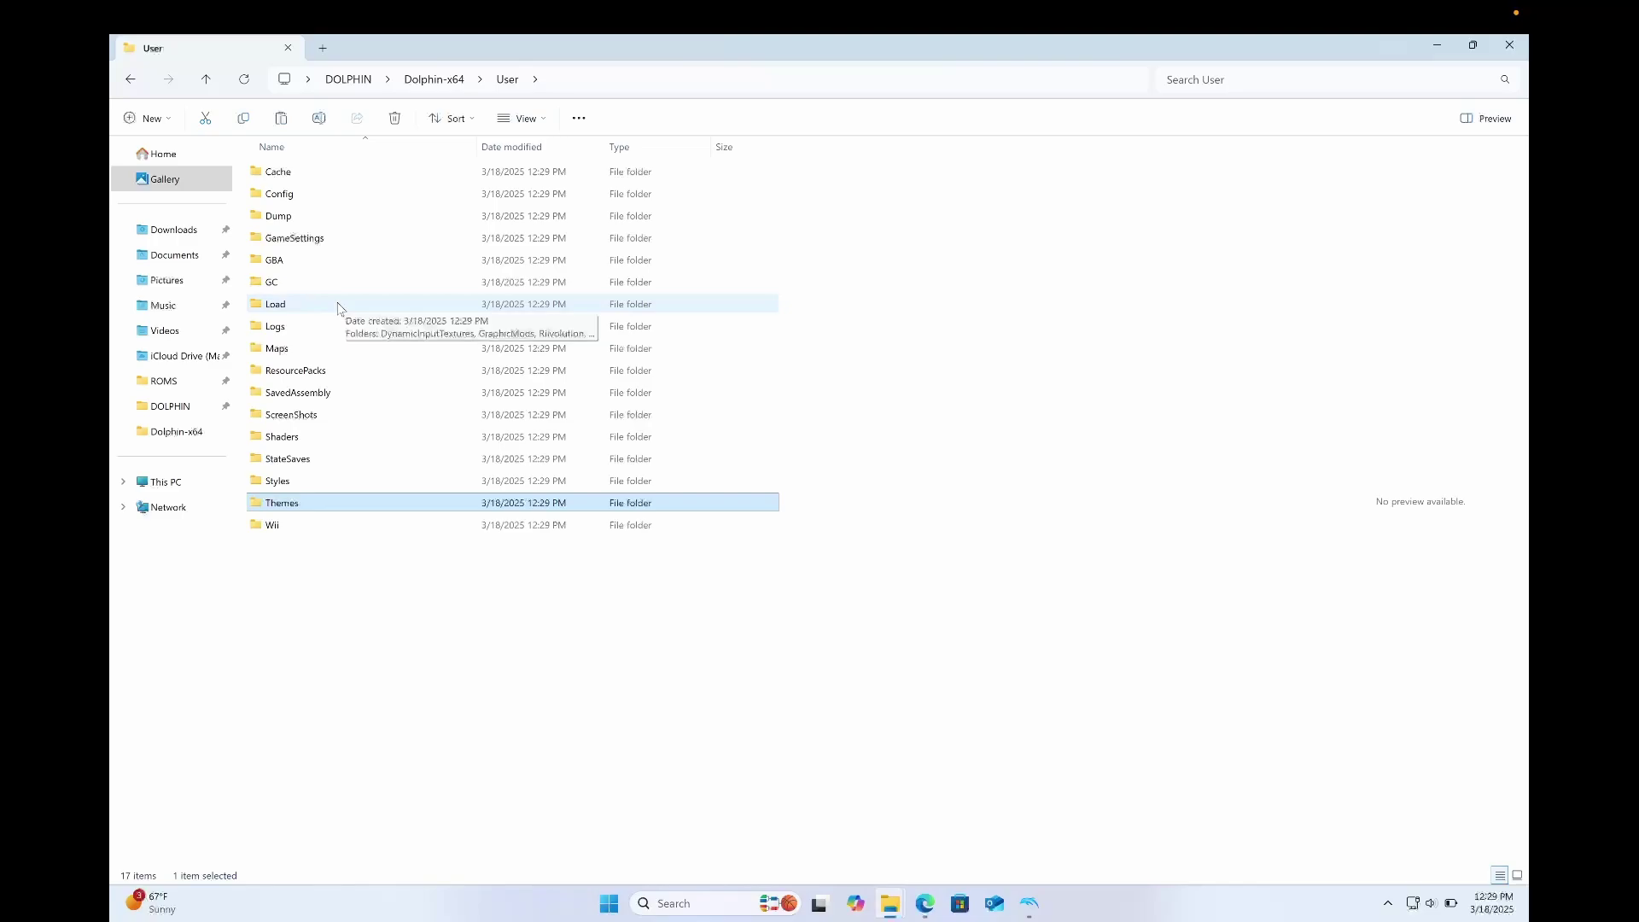
pyautogui.click(208, 80)
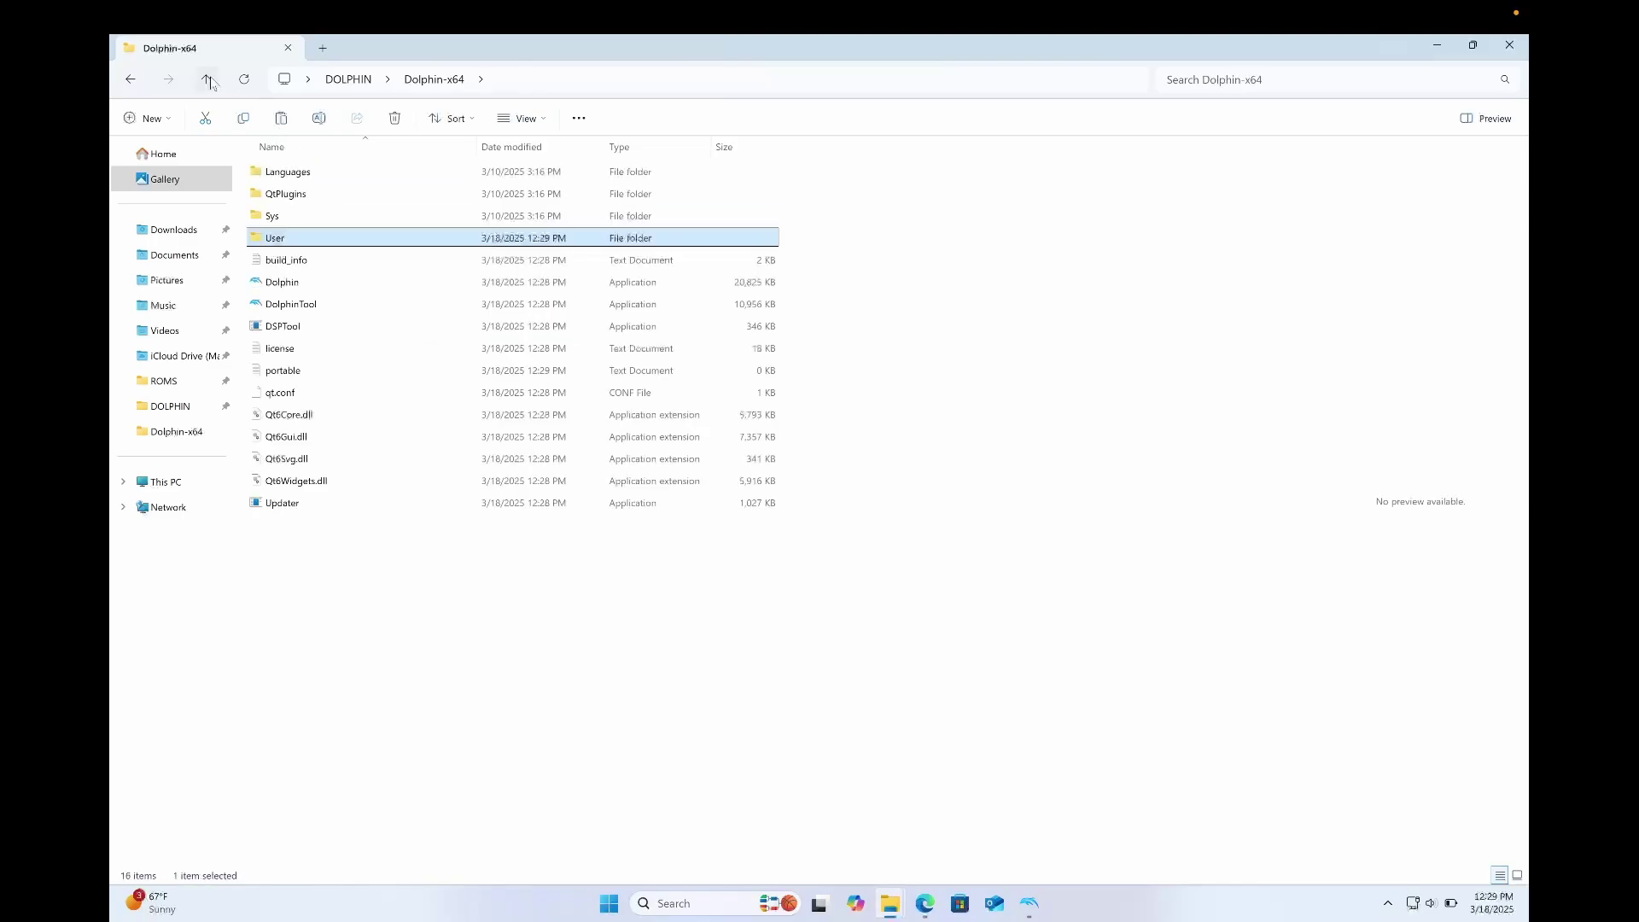
# Step: Switch to Dolphin and set the ROMS folder inside DOLPHIN as the games directory
pyautogui.click(1030, 903)
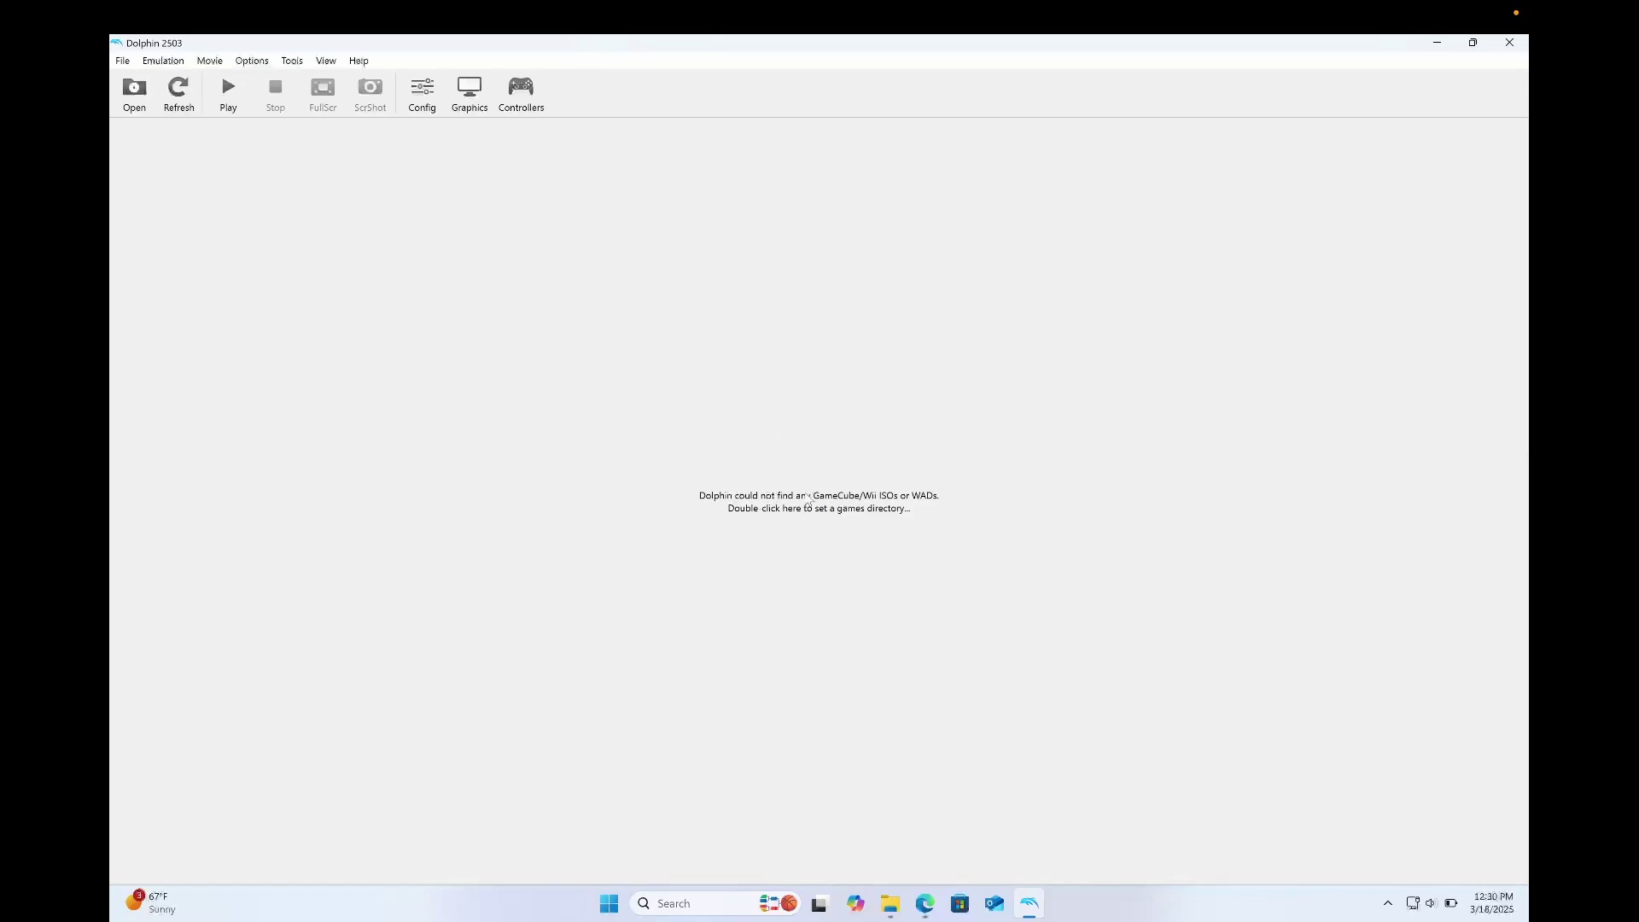
pyautogui.doubleClick(808, 502)
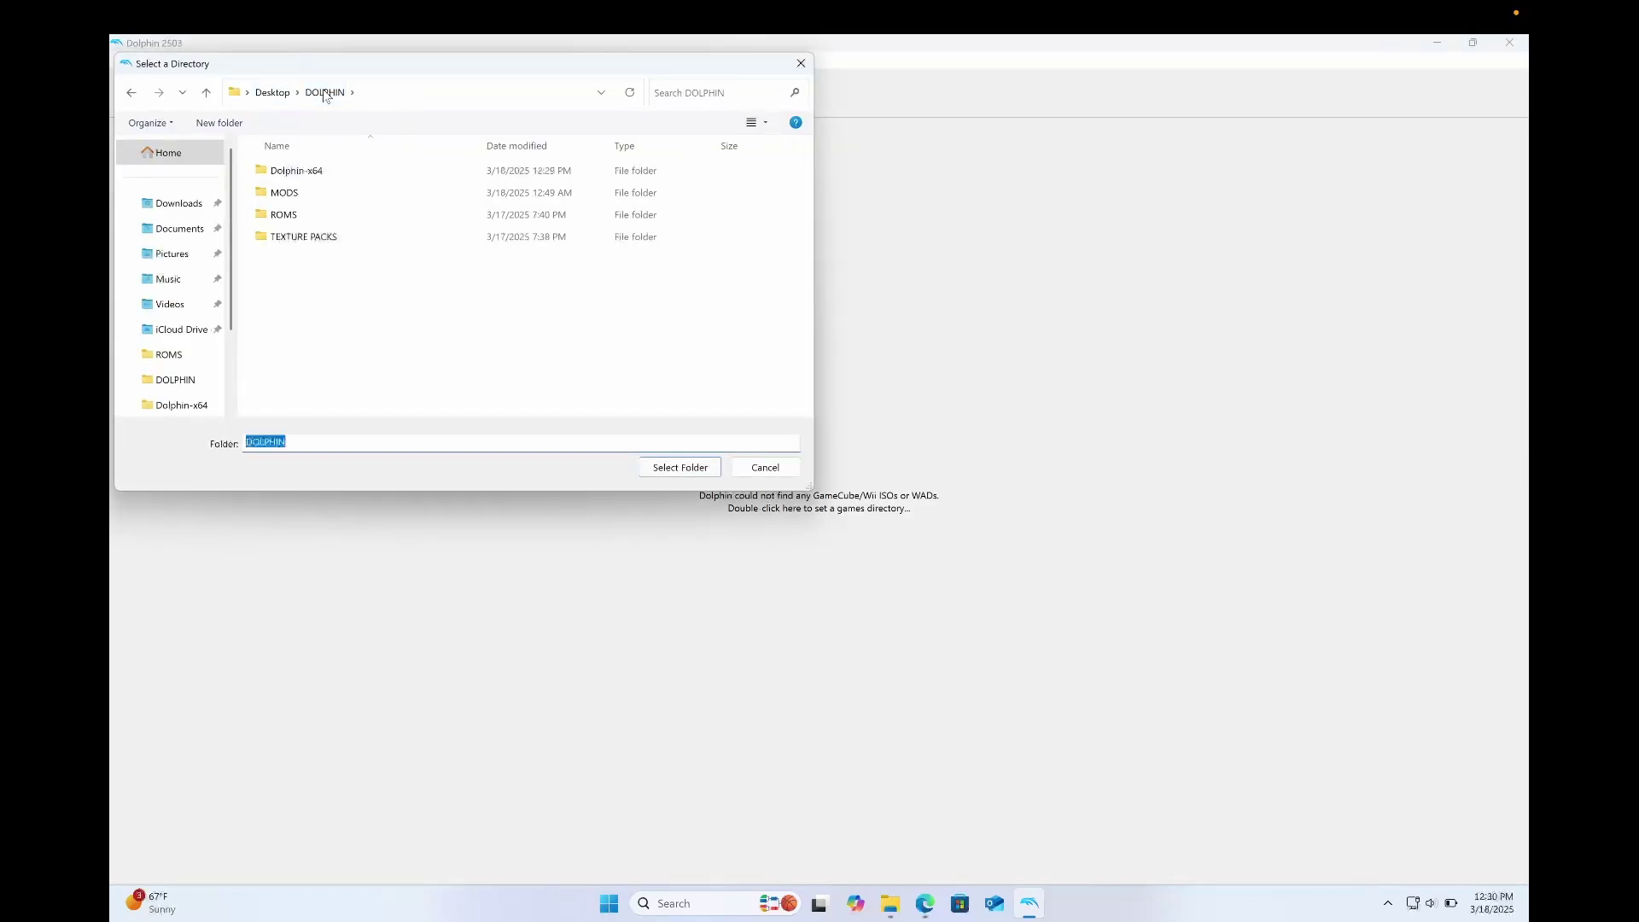
pyautogui.click(290, 218)
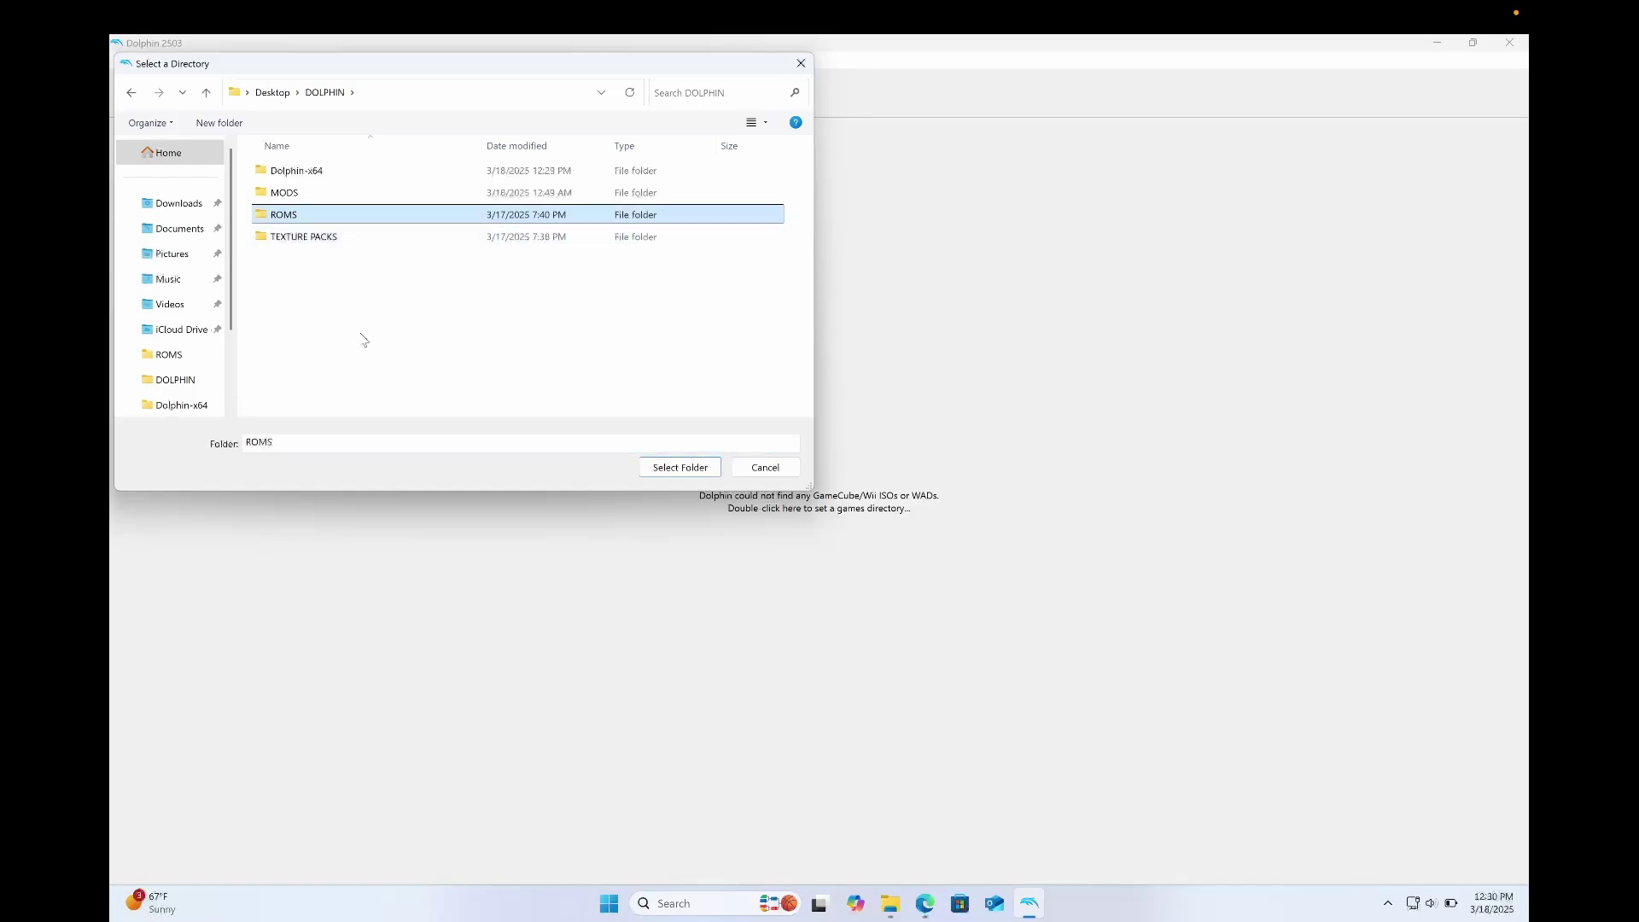
pyautogui.click(673, 467)
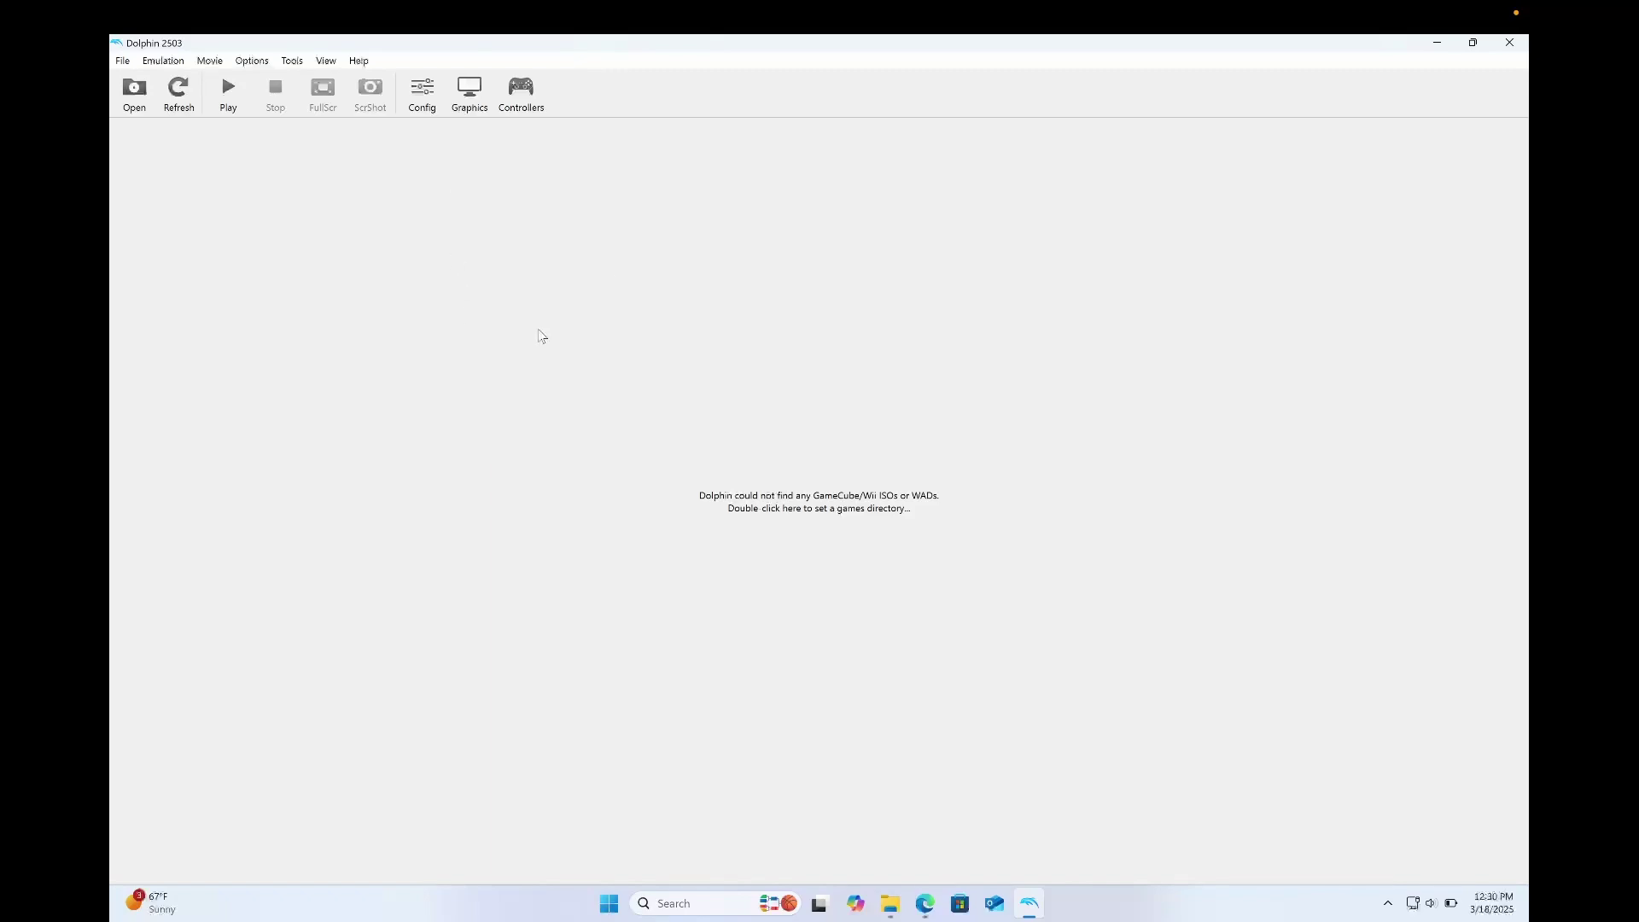
# Step: Enable cheats in Dolphin's general configuration and review the Auto Update options, keeping Releases (every few months)
pyautogui.click(423, 91)
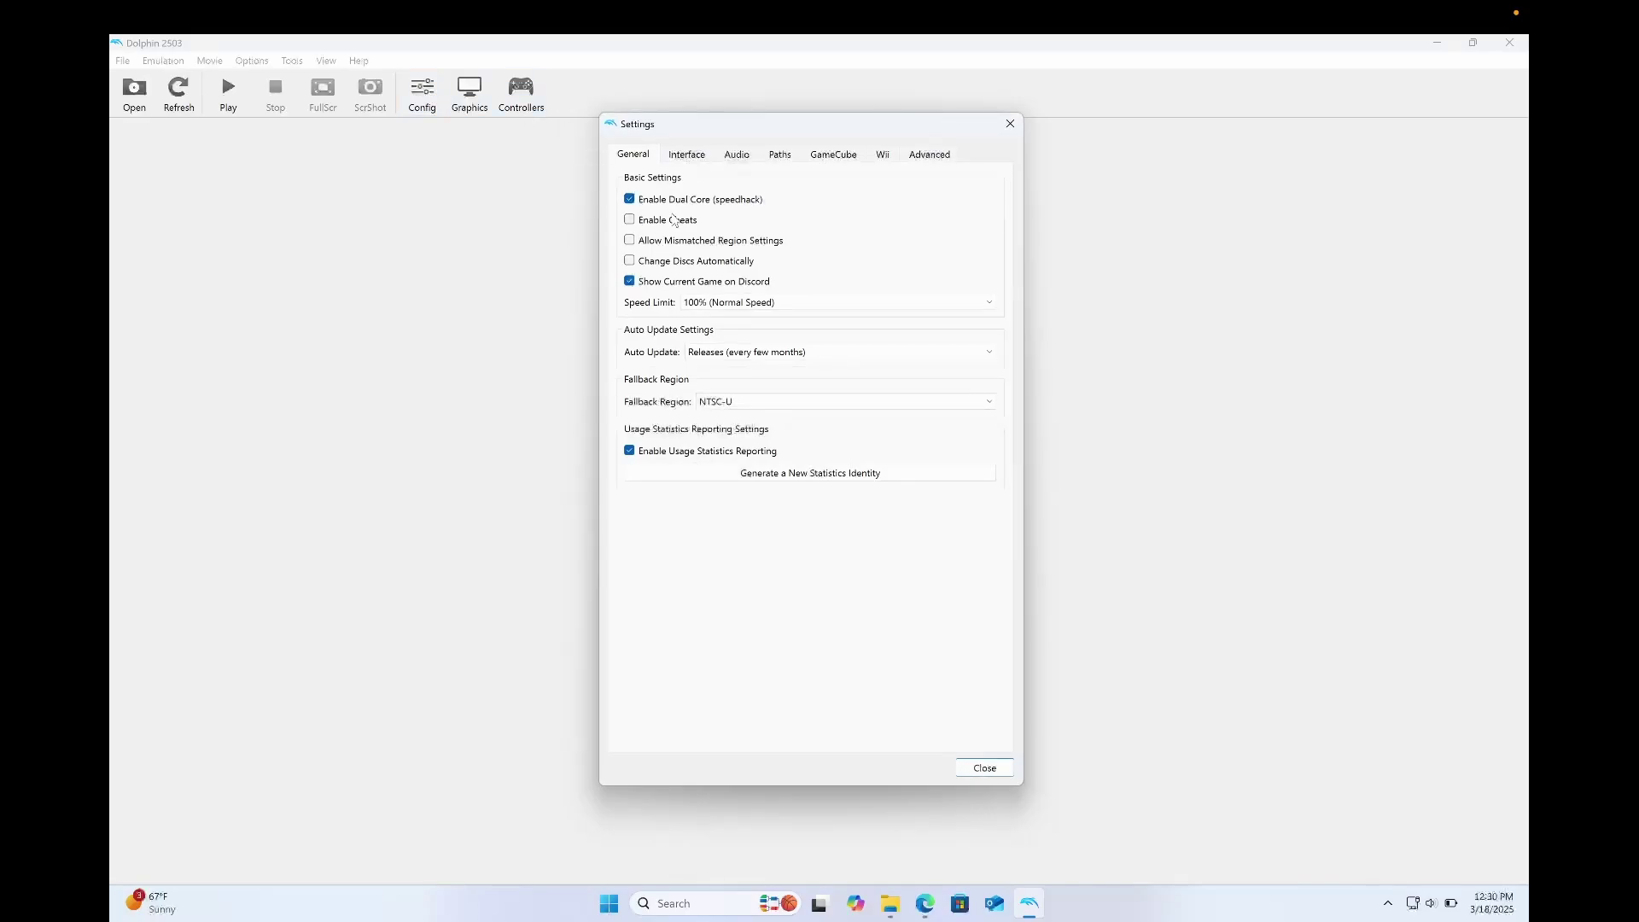
pyautogui.click(675, 225)
pyautogui.moveTo(892, 237)
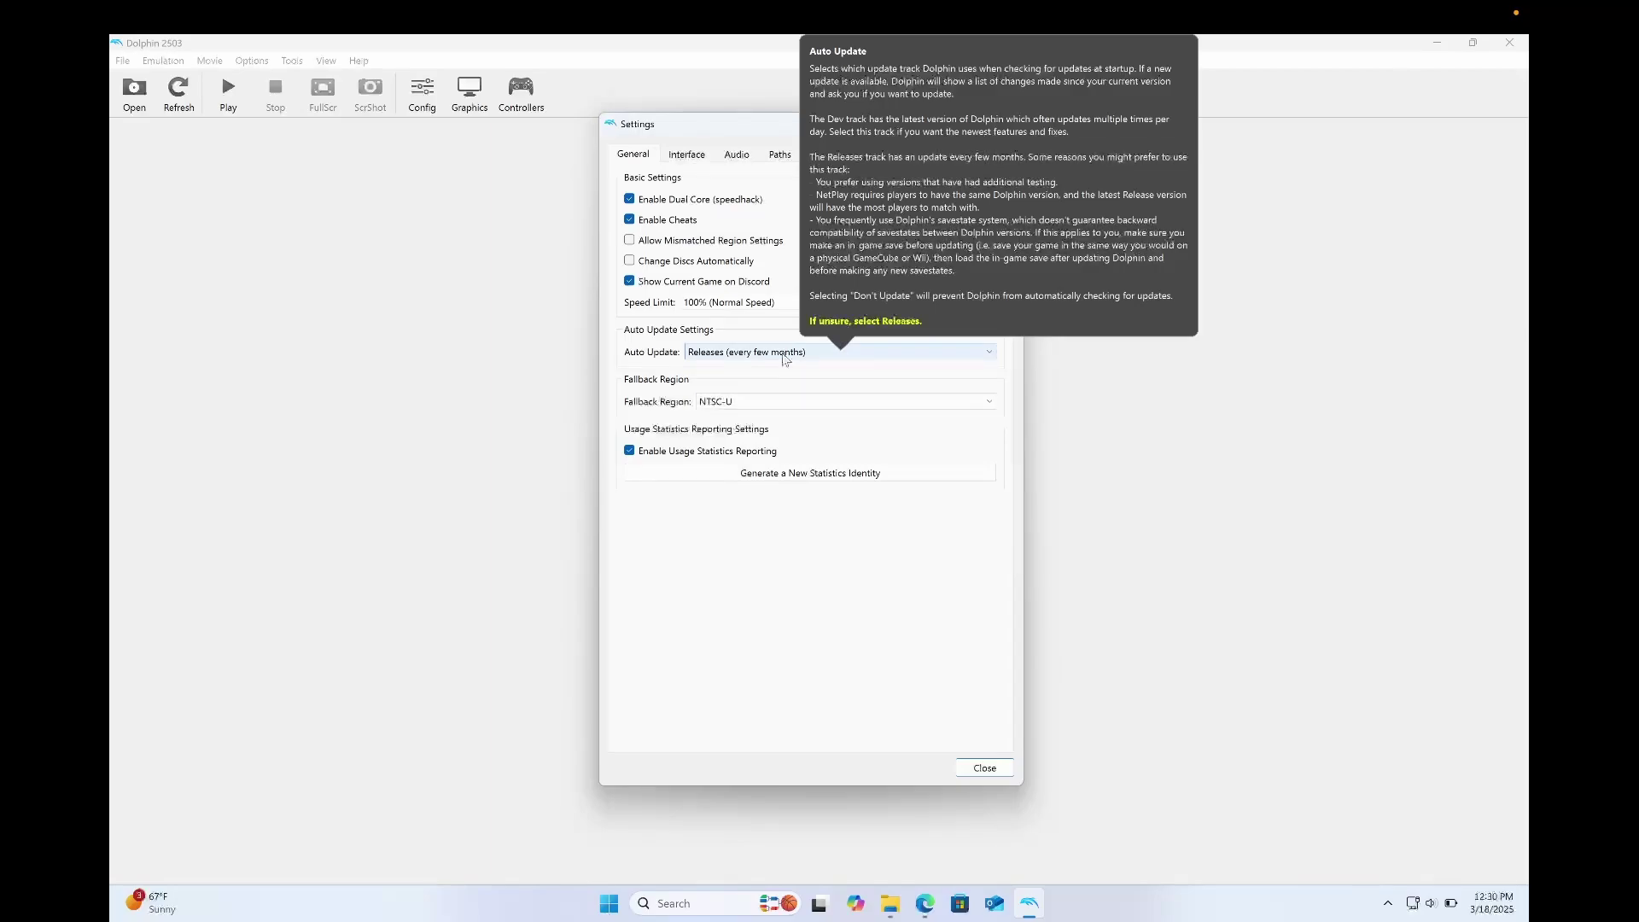
pyautogui.click(785, 354)
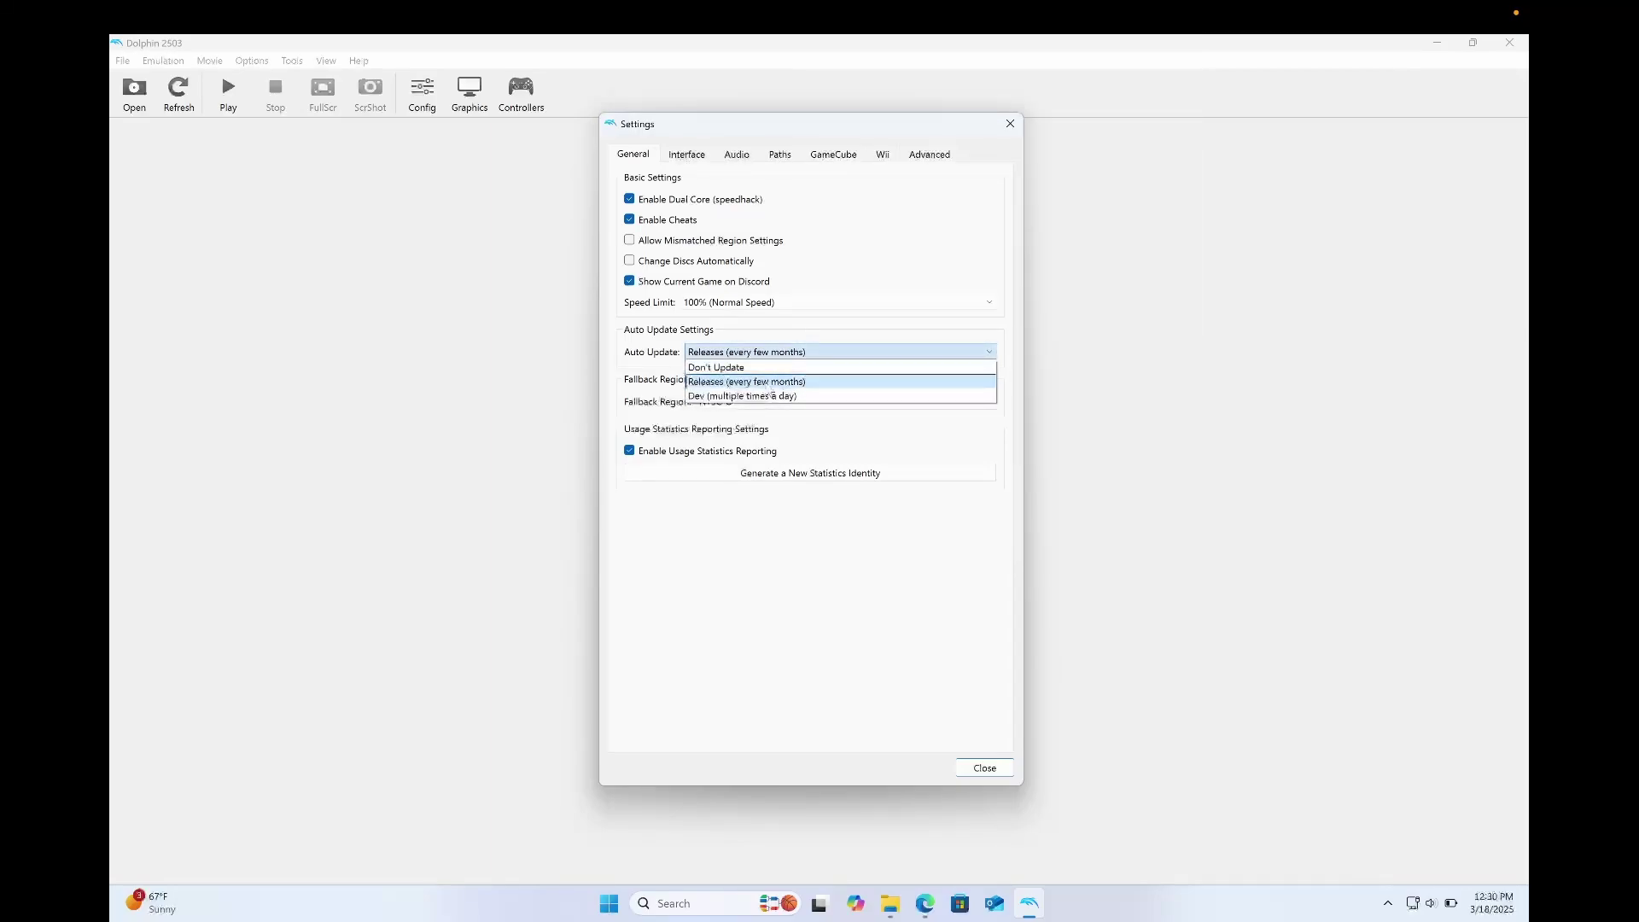
pyautogui.click(804, 312)
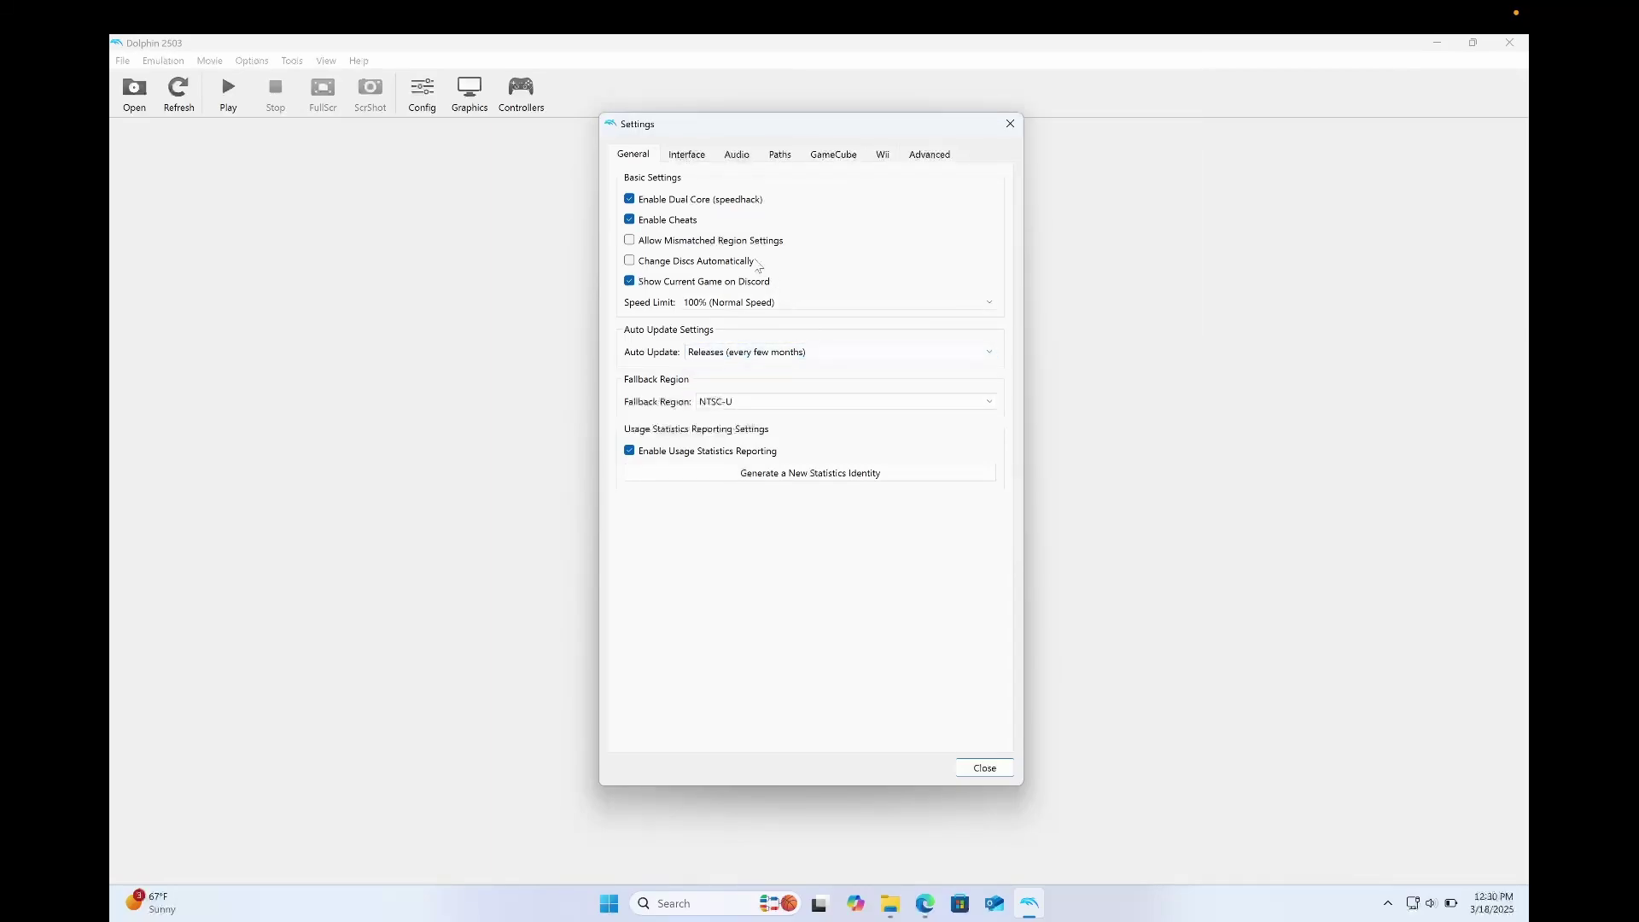
# Step: Enable downloading game covers from GameTDB.com for Grid Mode, and turn on Search Subfolders for the ROMS game folder
pyautogui.click(697, 155)
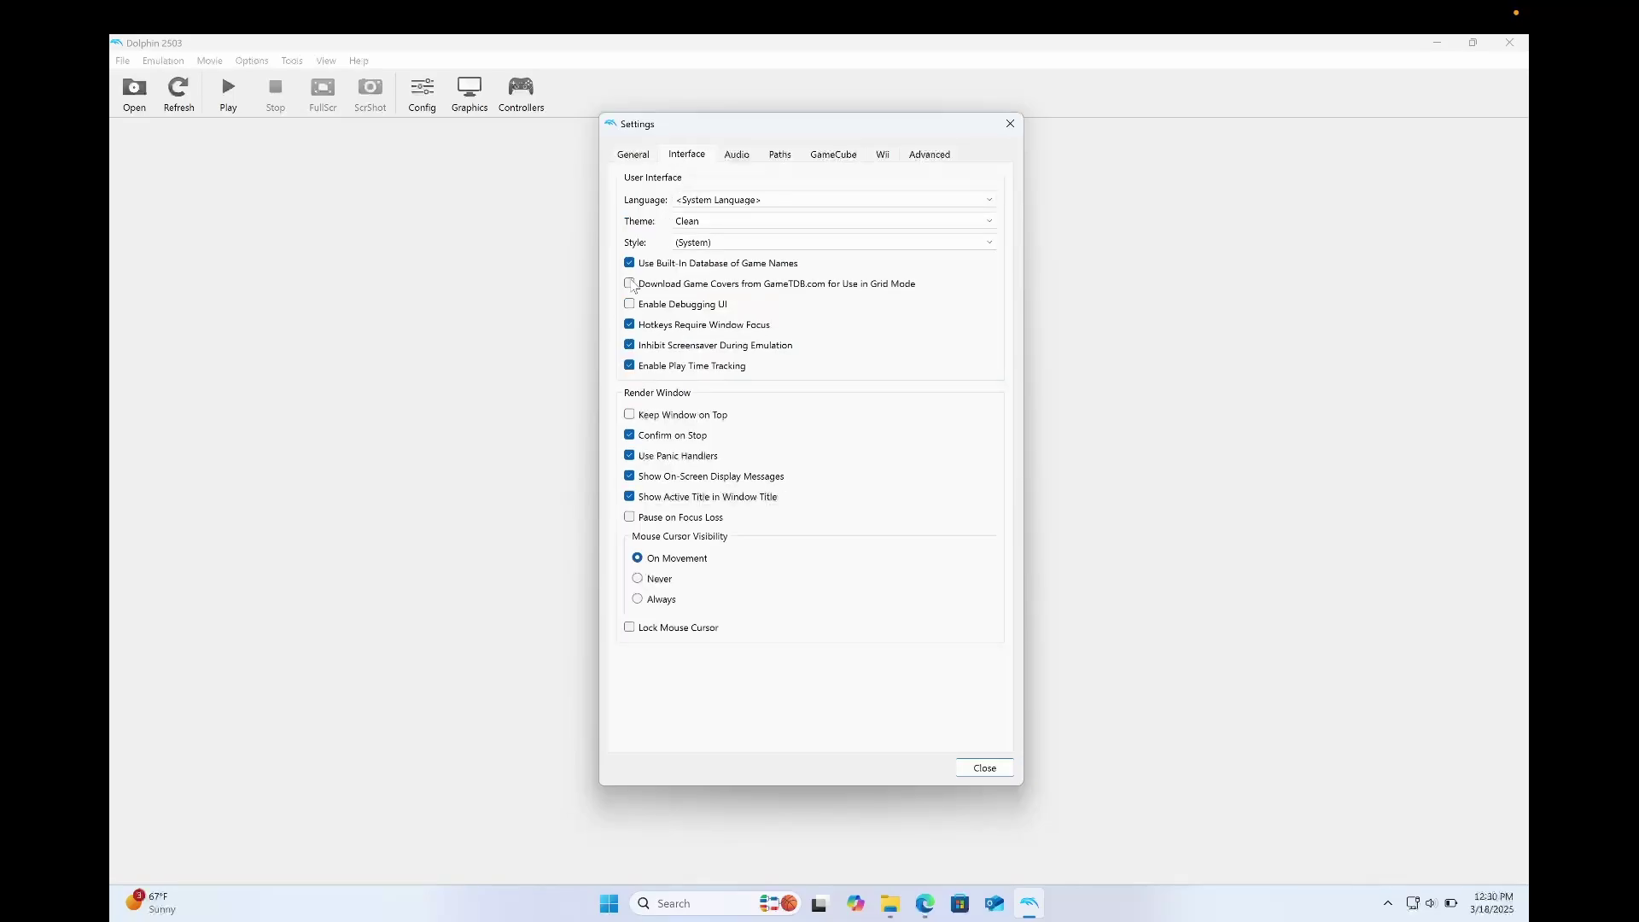
pyautogui.click(630, 284)
pyautogui.click(778, 155)
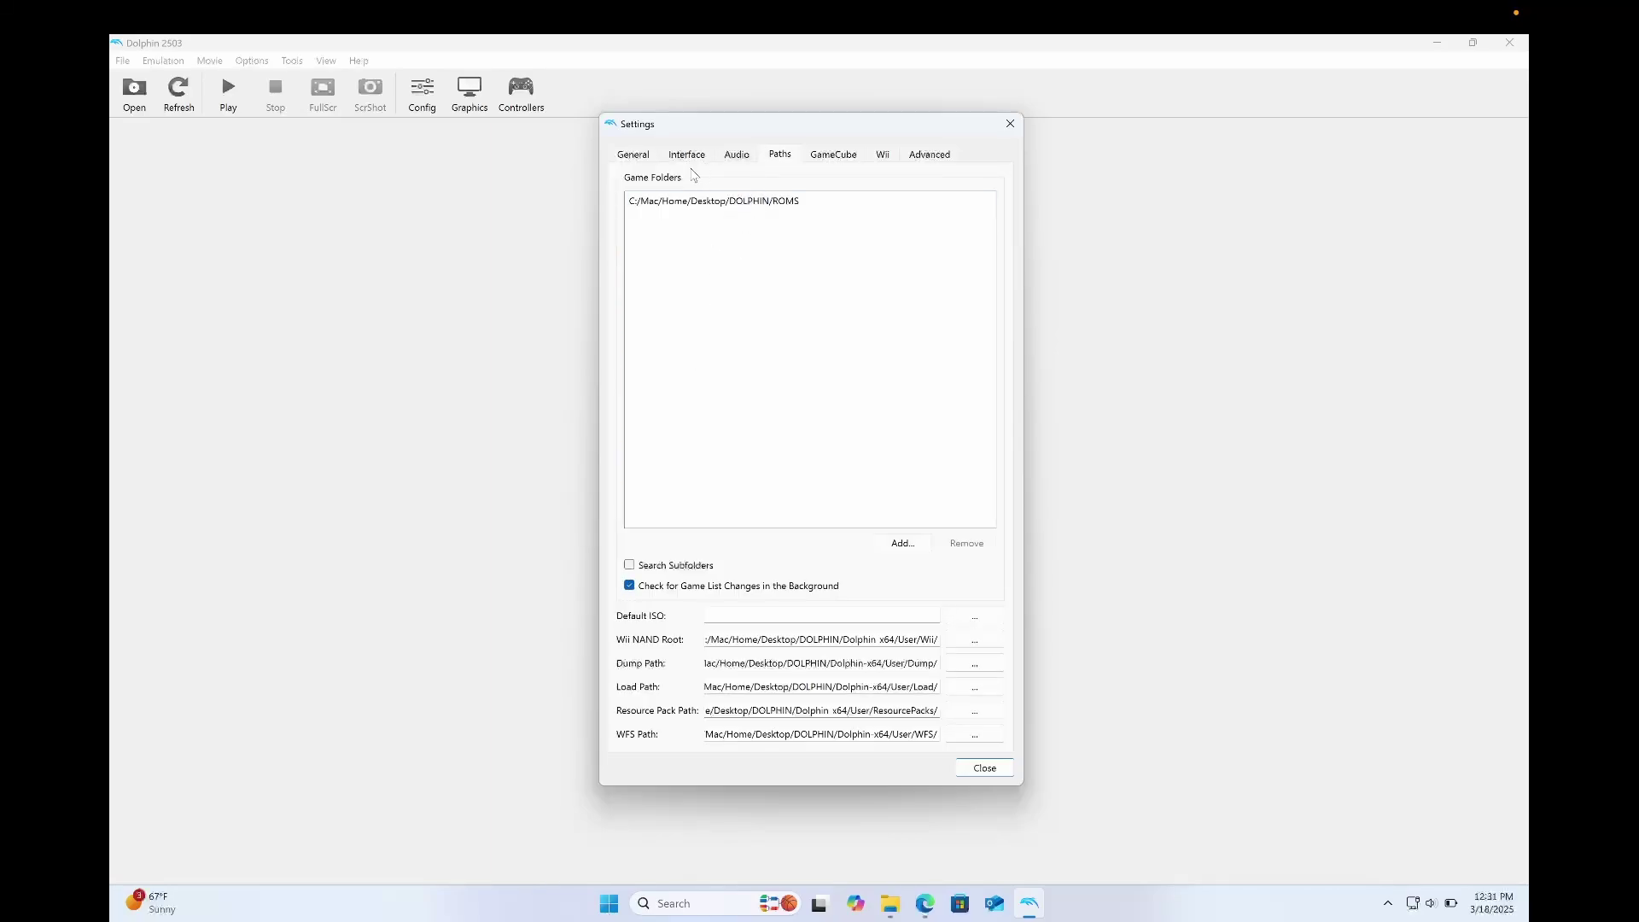
pyautogui.click(688, 204)
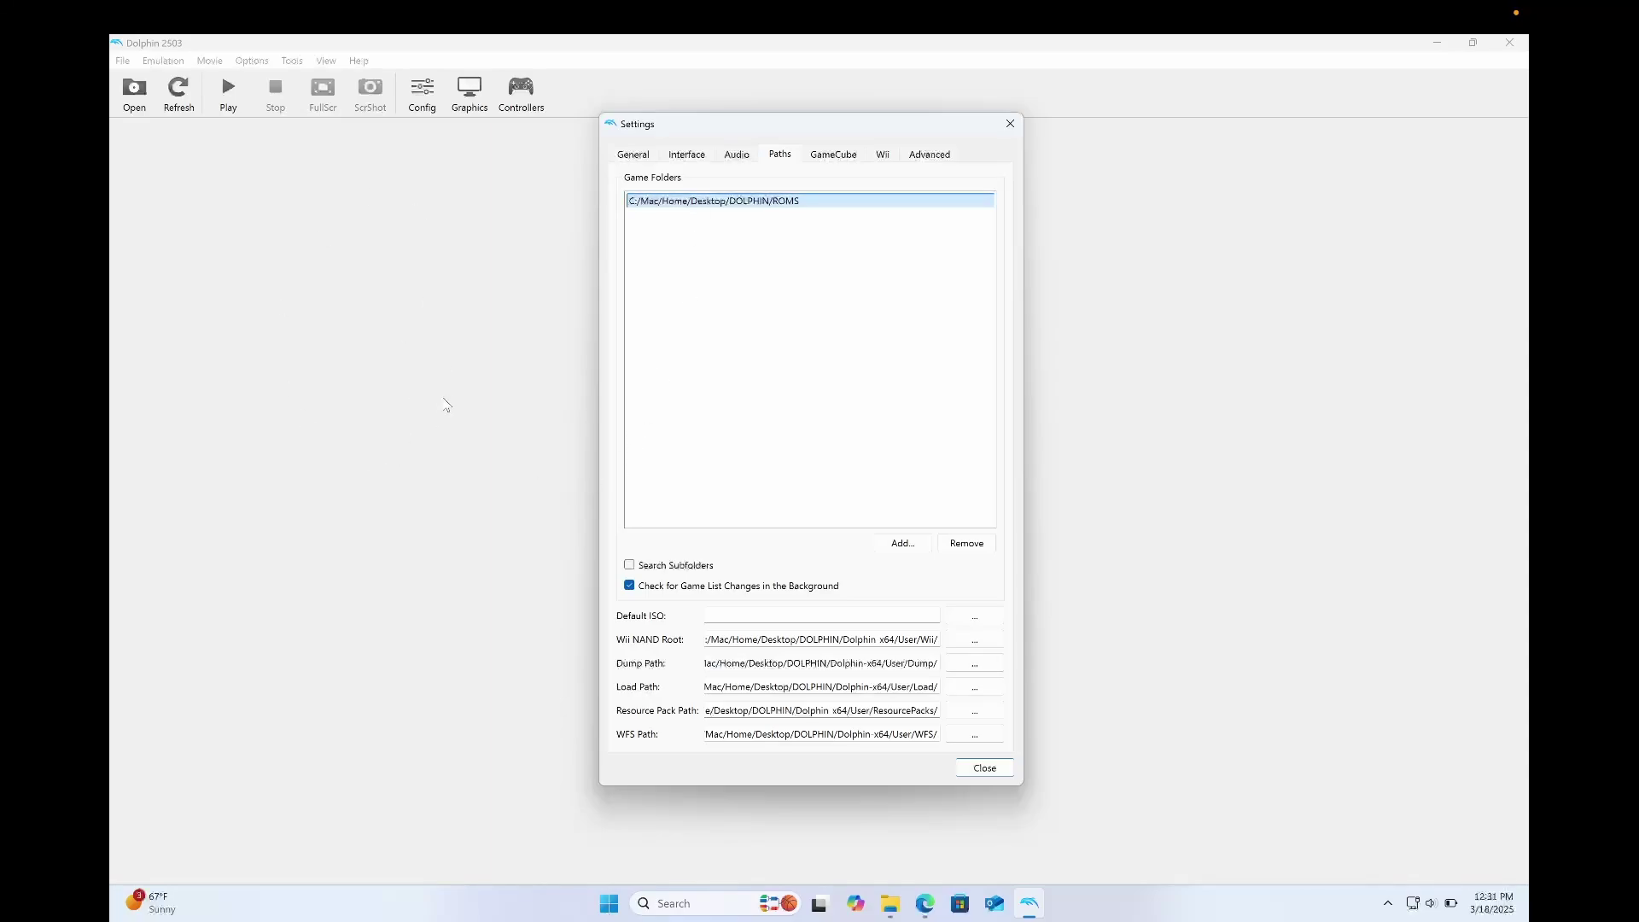
pyautogui.click(630, 566)
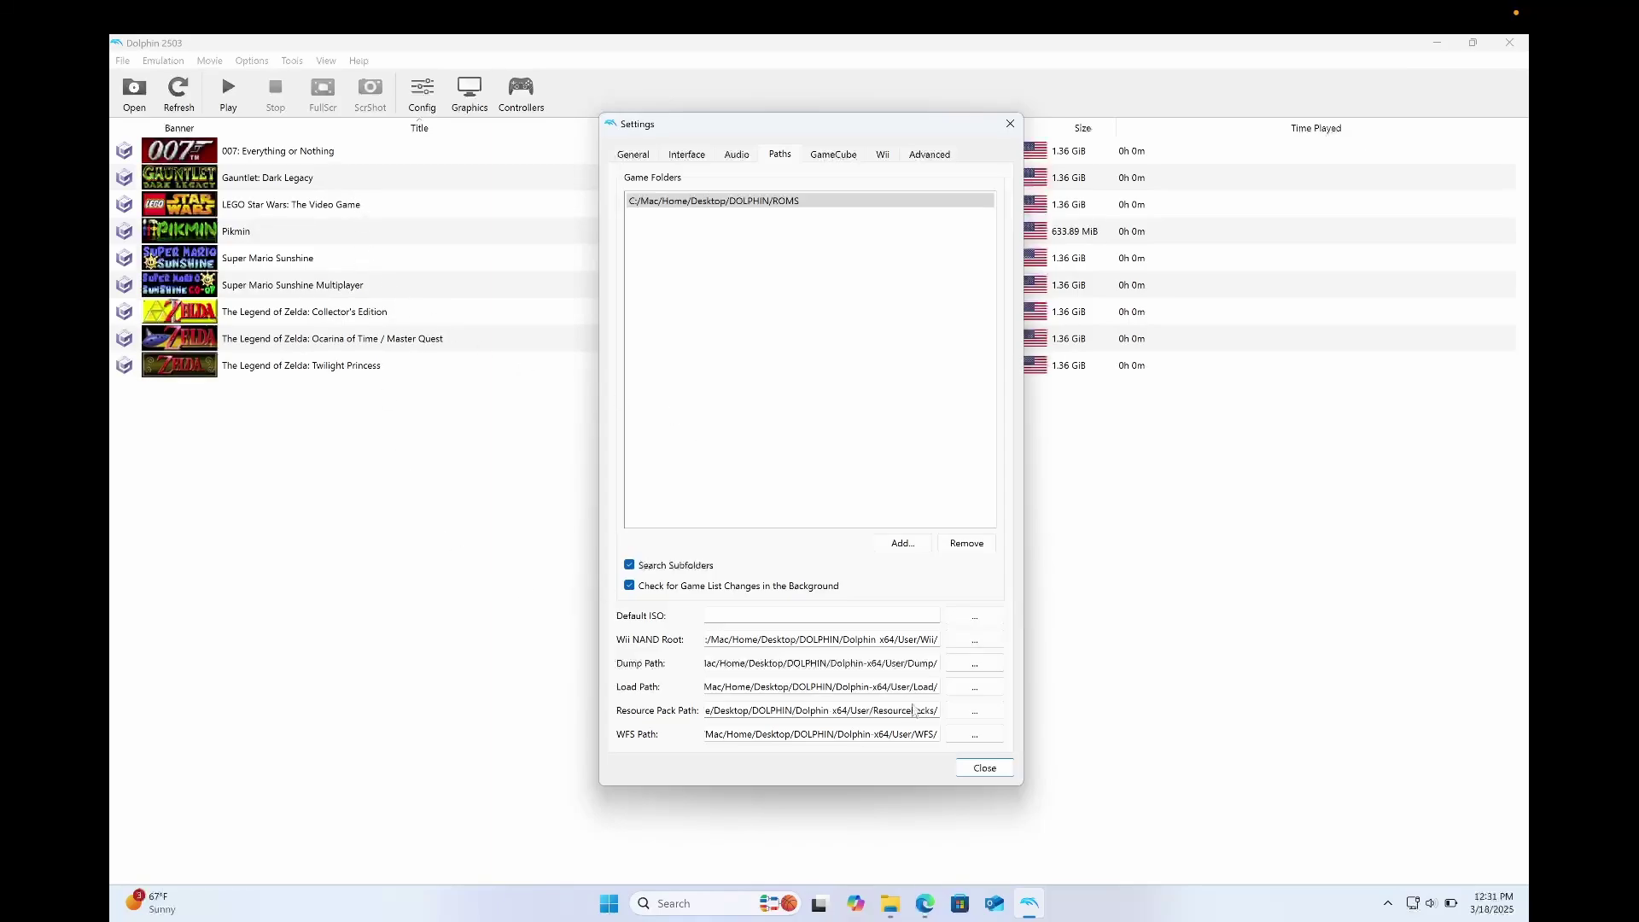
pyautogui.click(985, 768)
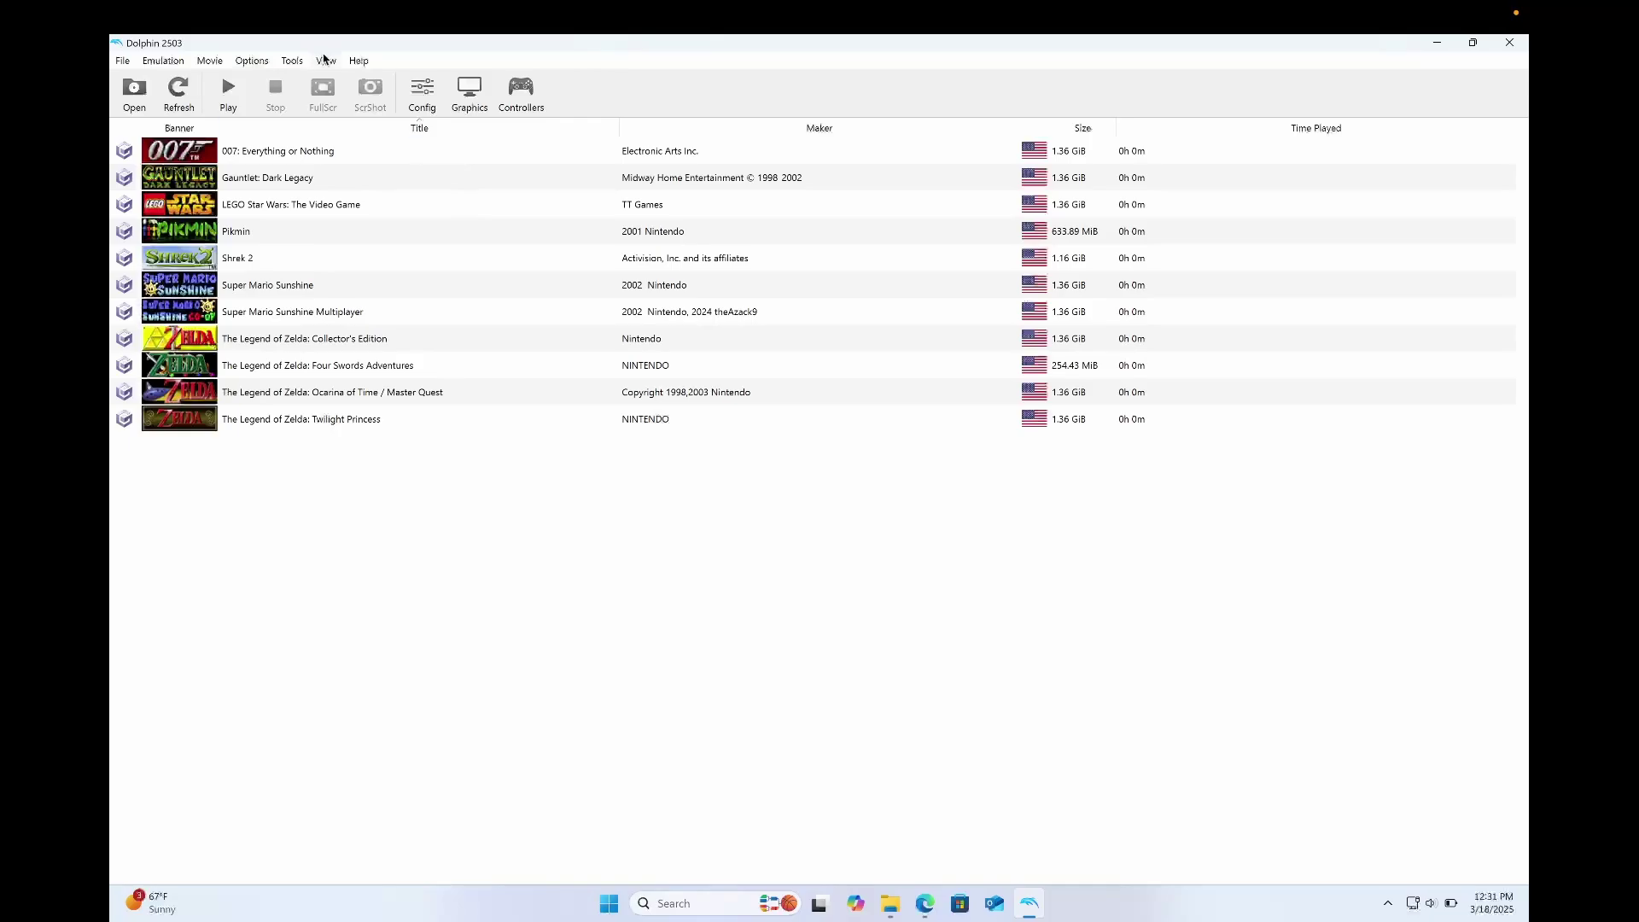
# Step: Show the game library as a grid of covers
pyautogui.click(325, 60)
pyautogui.click(359, 179)
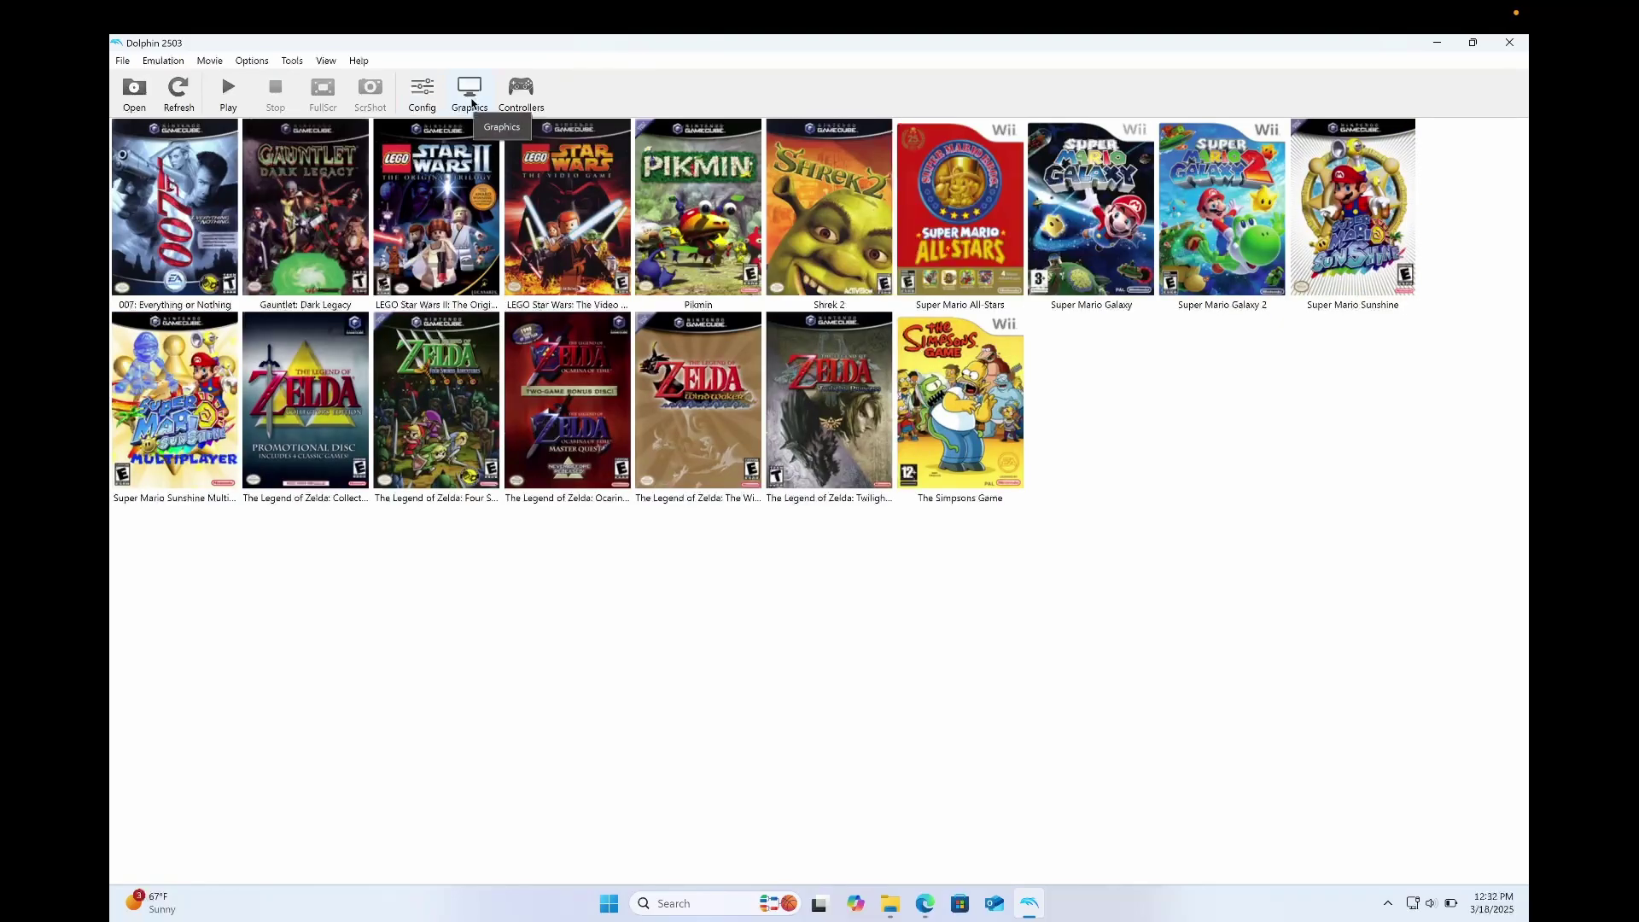
# Step: Review the available graphics backends, keeping Direct3D 11, and look over the adapter and shader compilation options
pyautogui.click(469, 94)
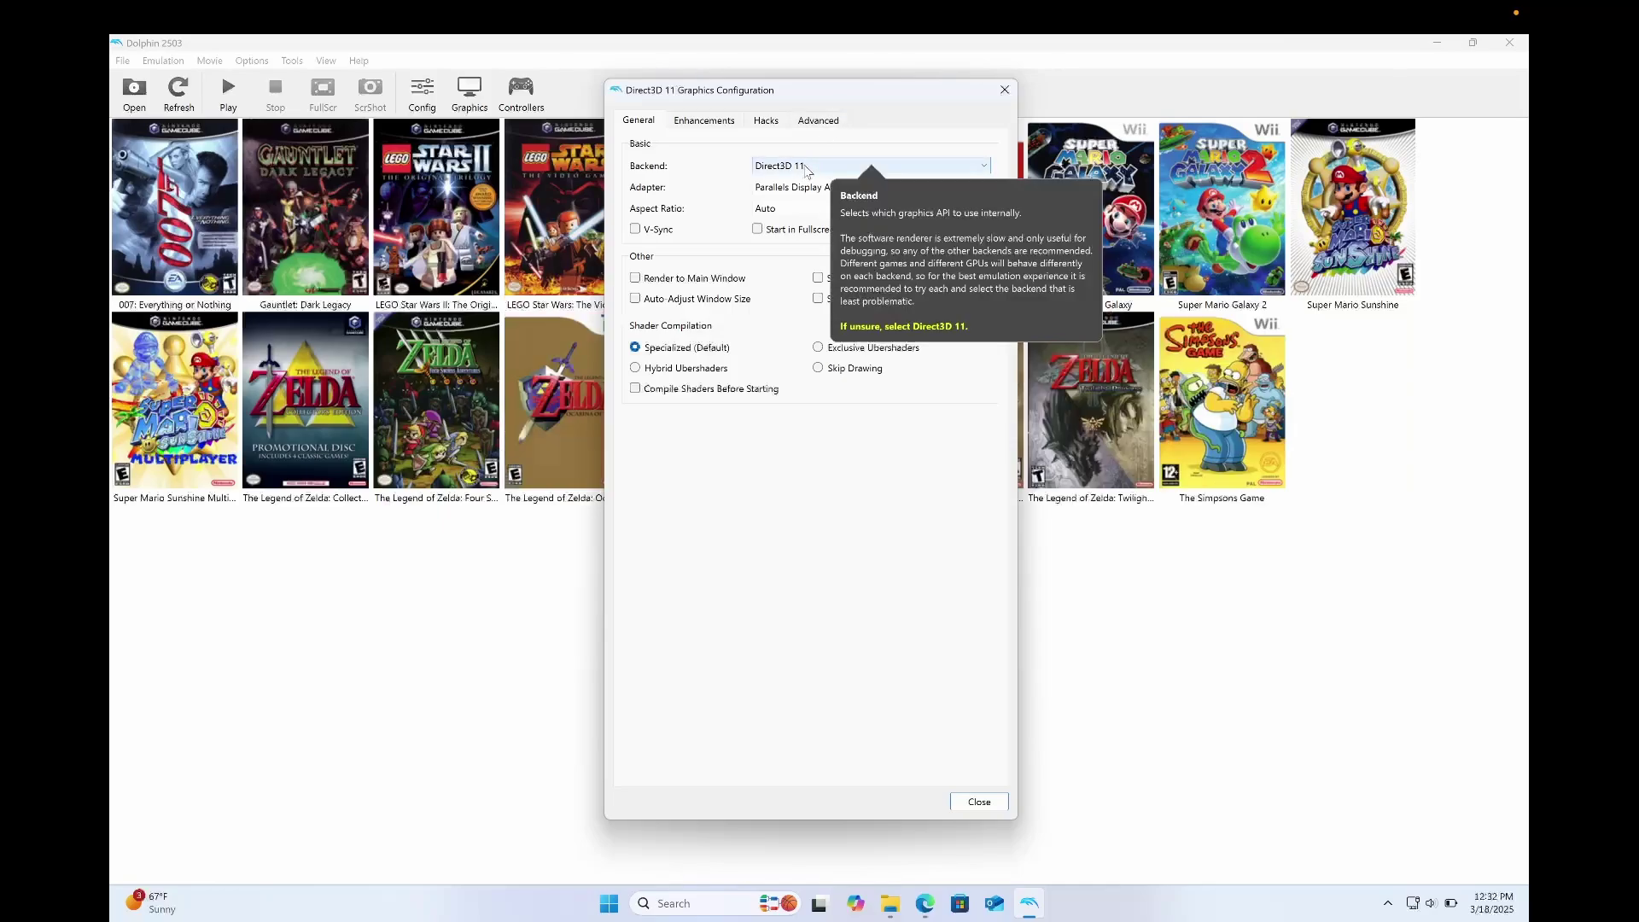
pyautogui.click(805, 170)
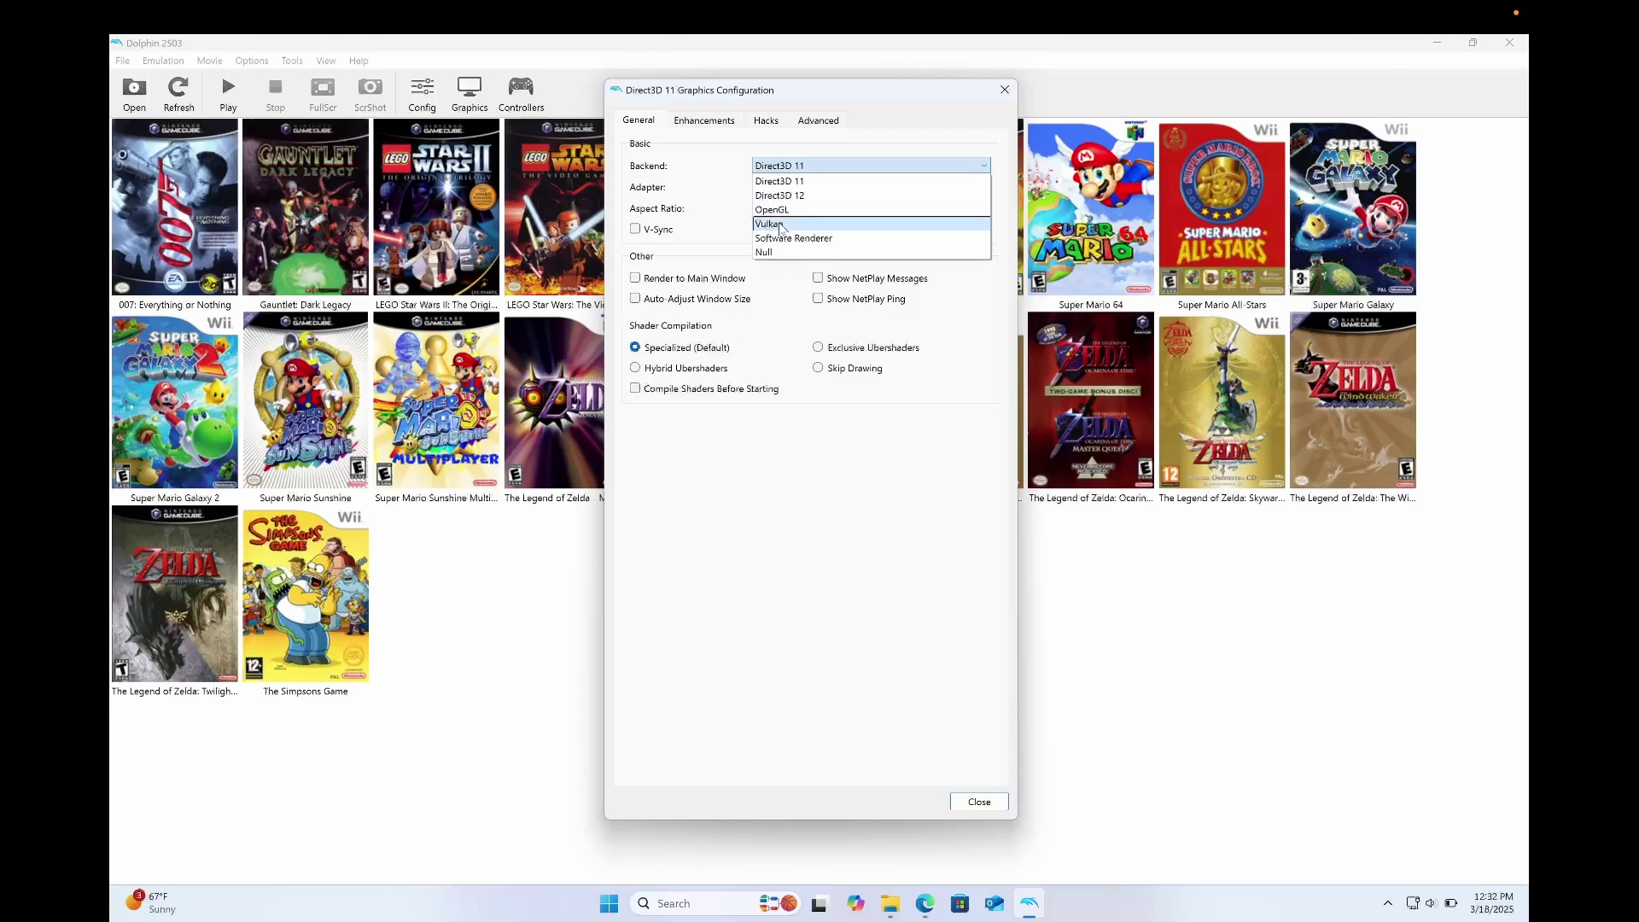
pyautogui.click(728, 182)
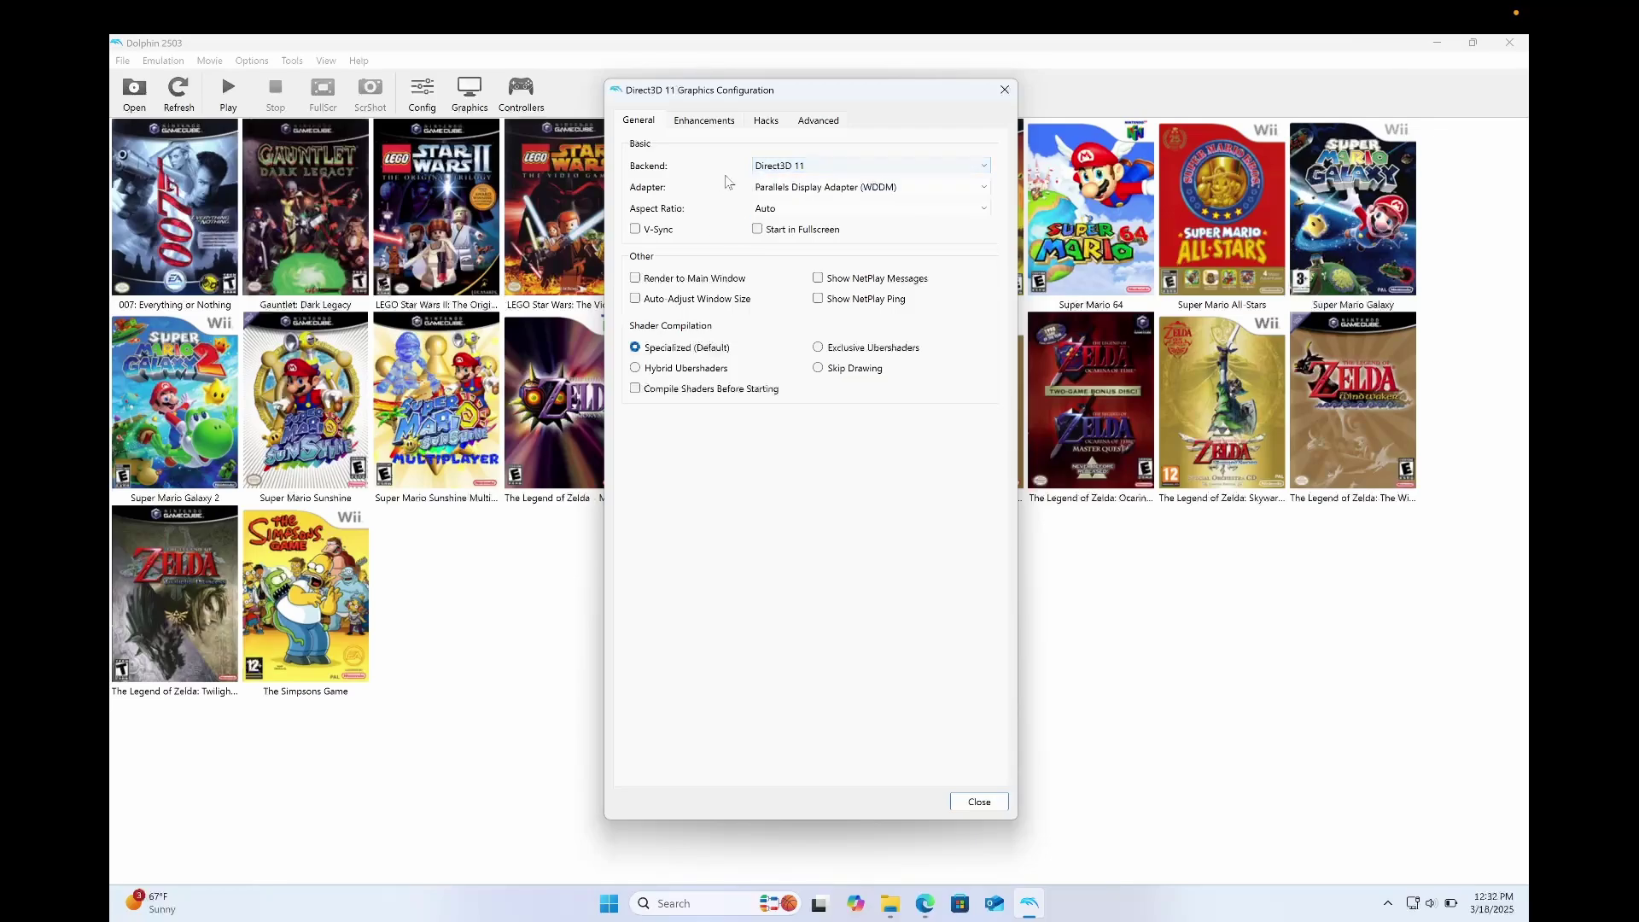
pyautogui.click(773, 167)
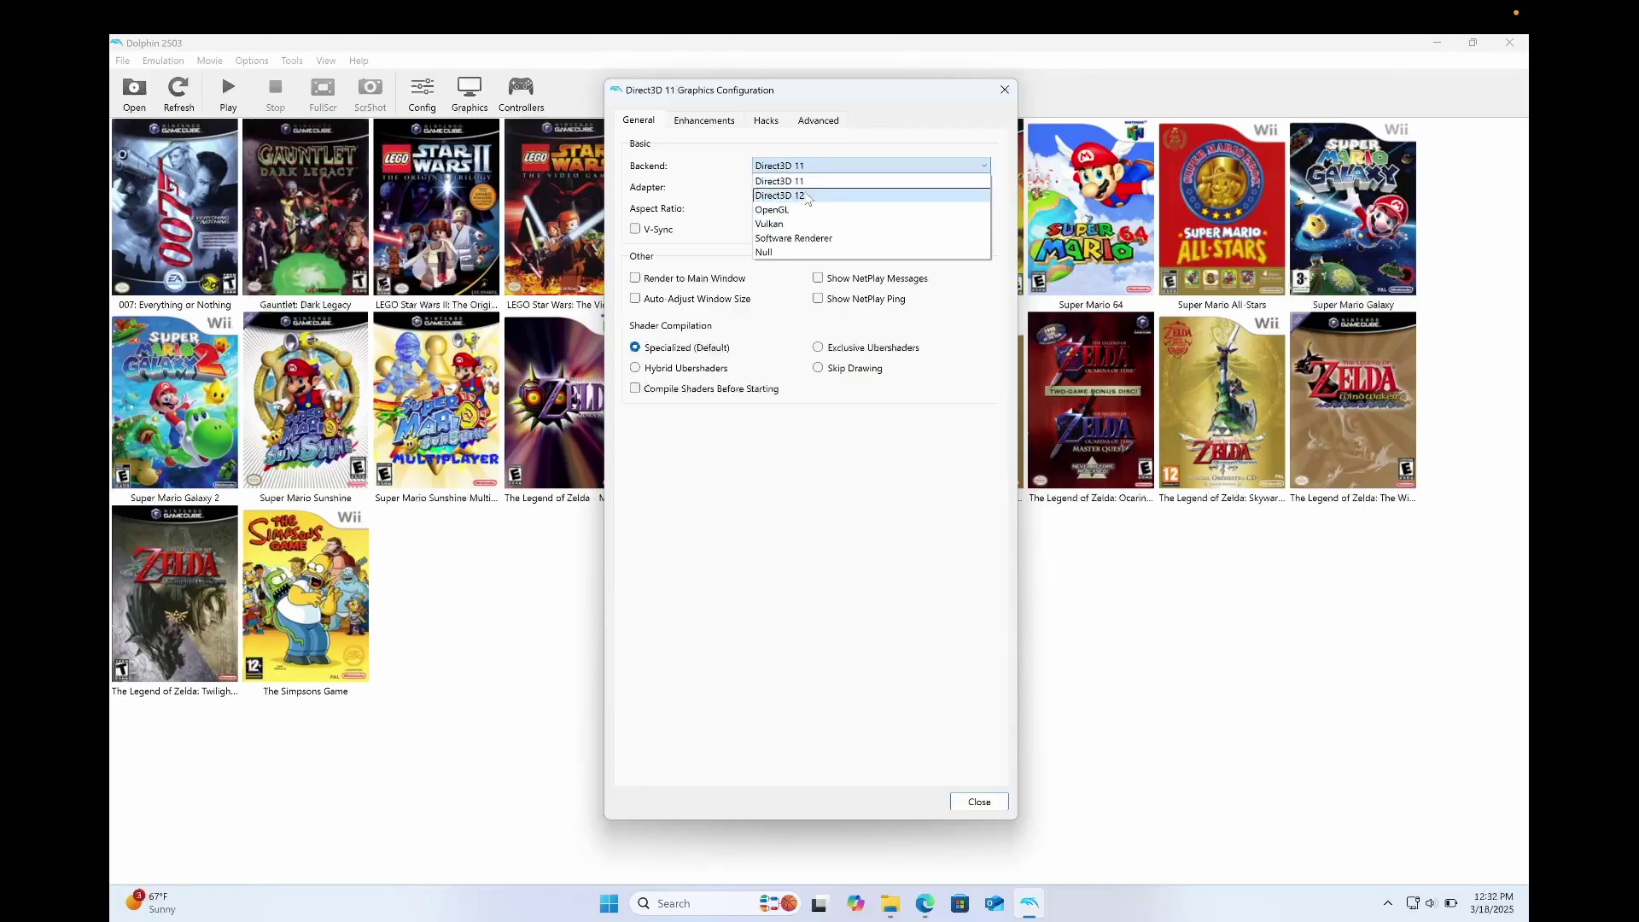
pyautogui.click(813, 181)
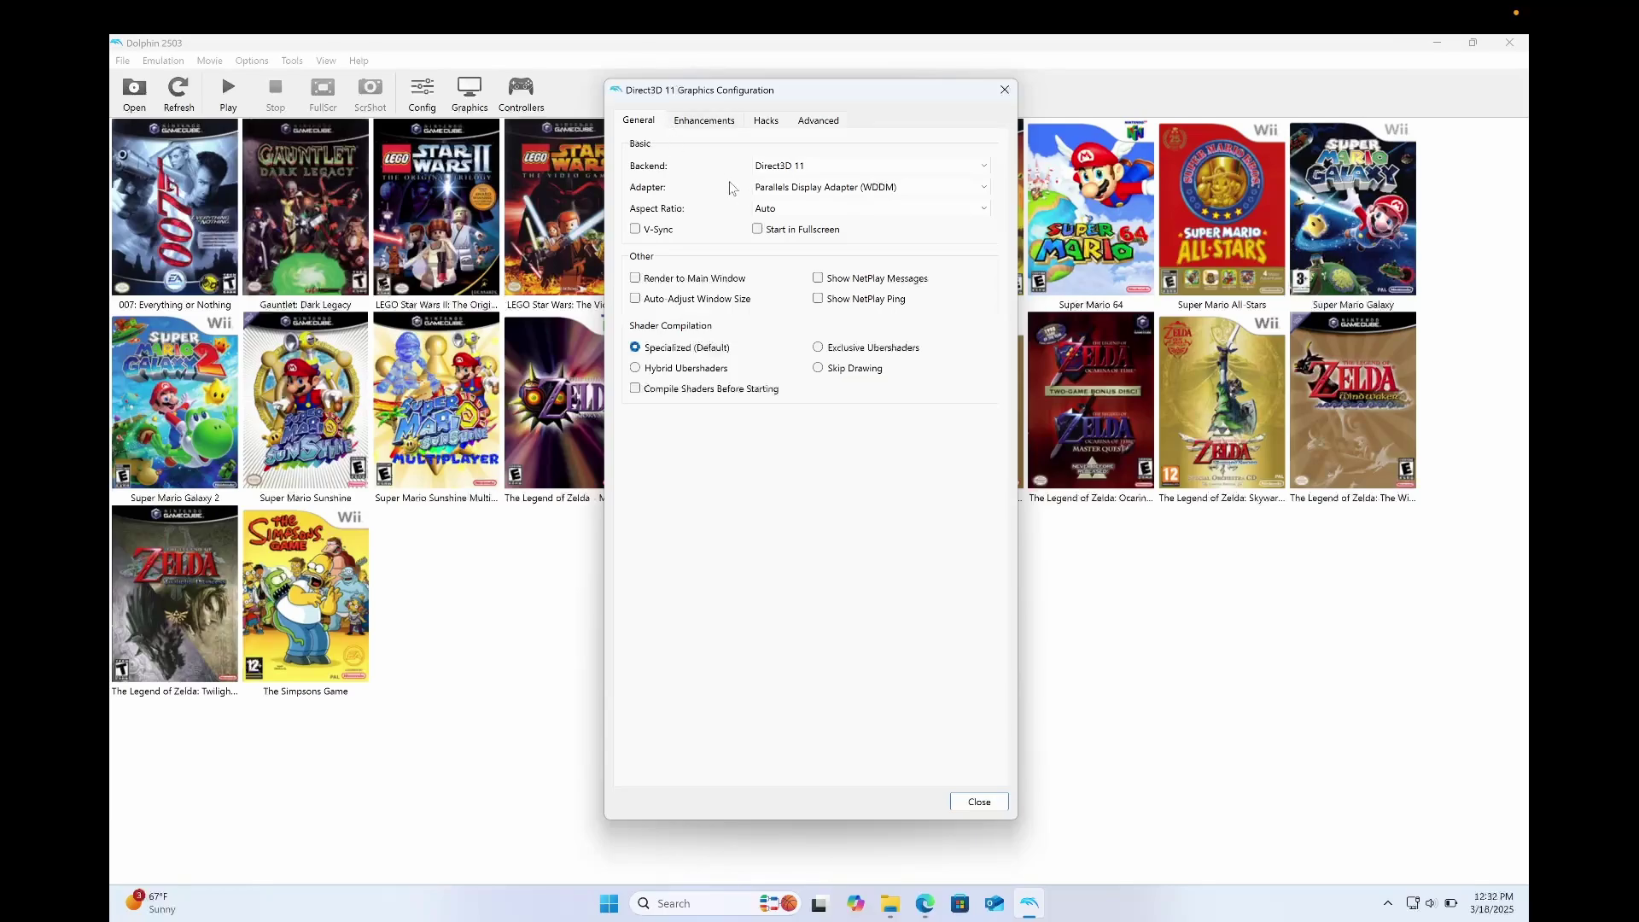
pyautogui.moveTo(764, 197)
pyautogui.moveTo(691, 393)
# Step: Enable Show FPS and Show % Speed in the advanced graphics performance statistics
pyautogui.click(824, 122)
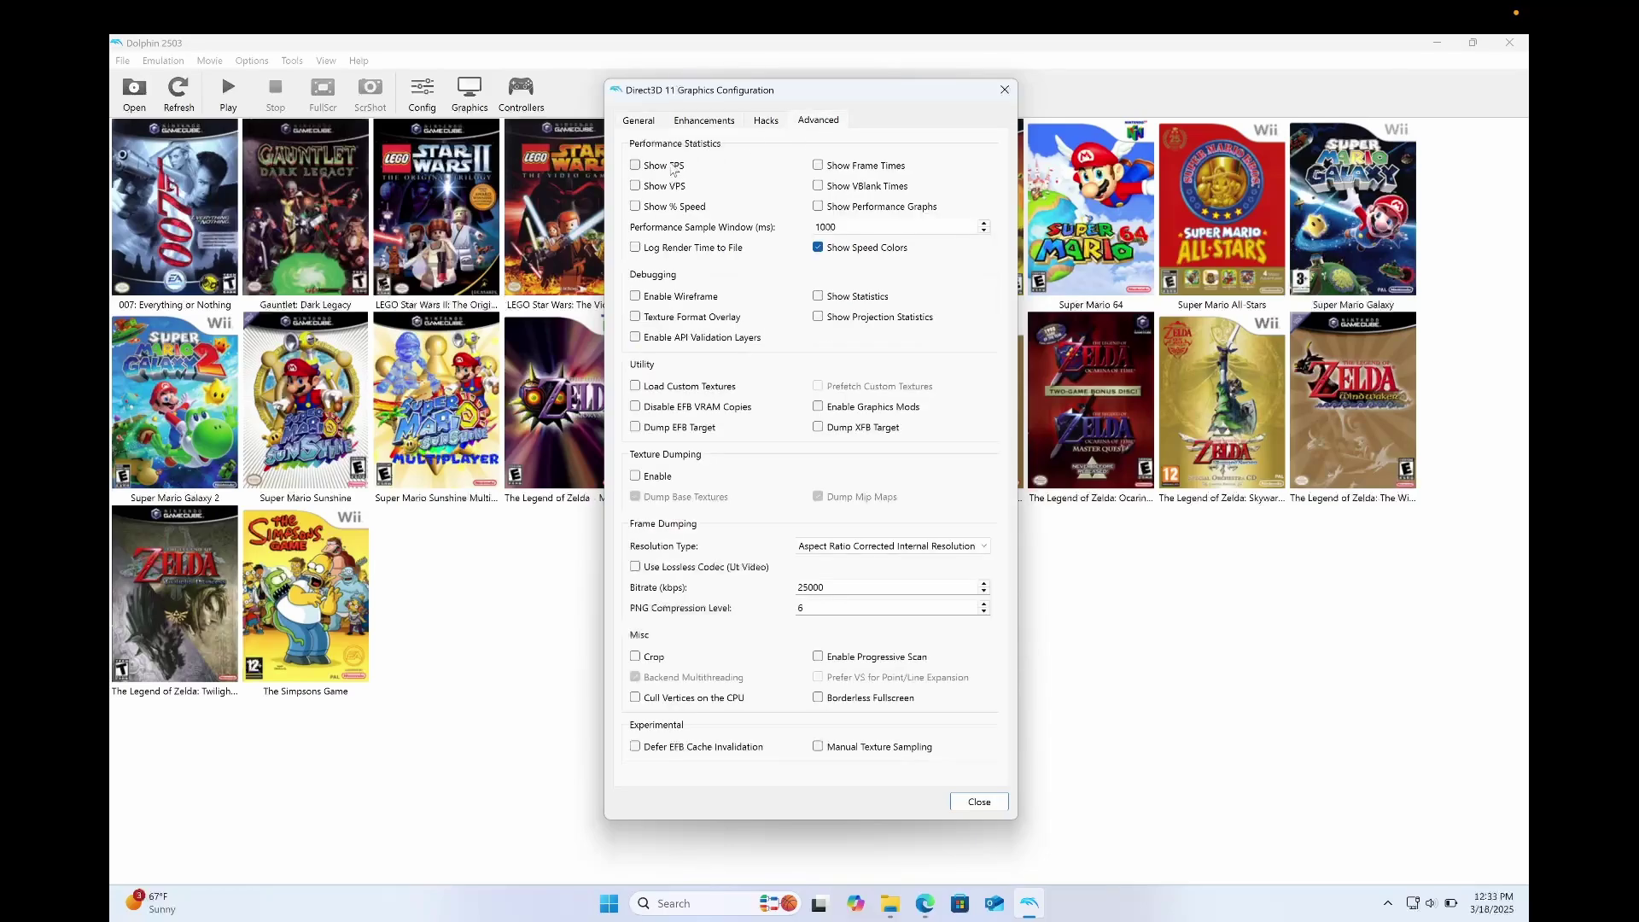
pyautogui.click(672, 168)
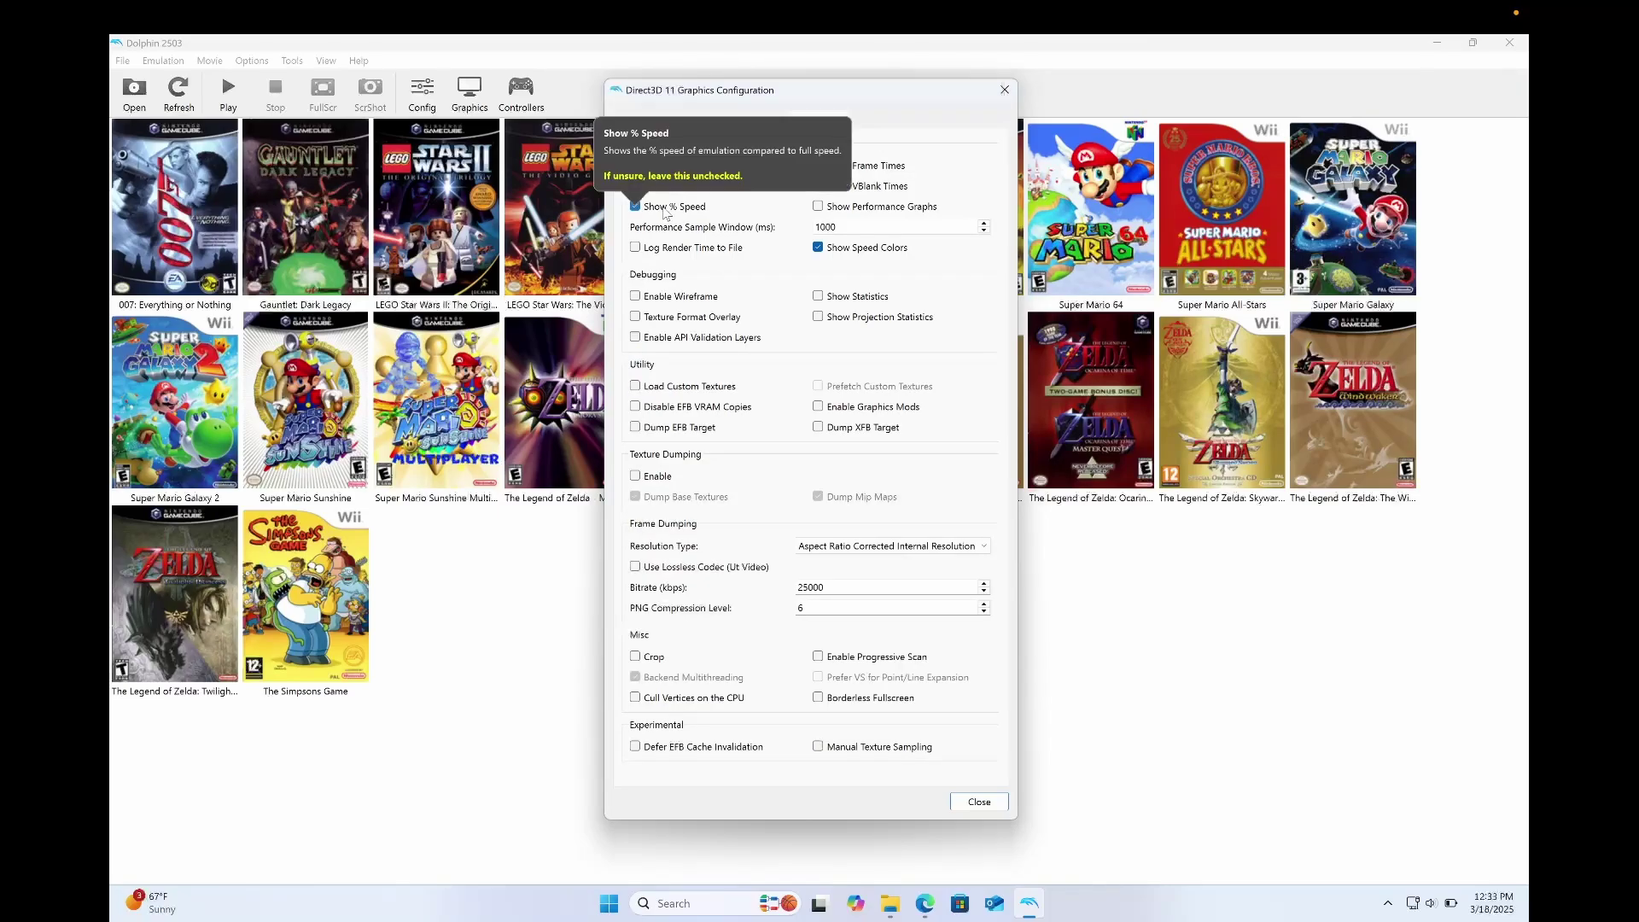
pyautogui.click(667, 208)
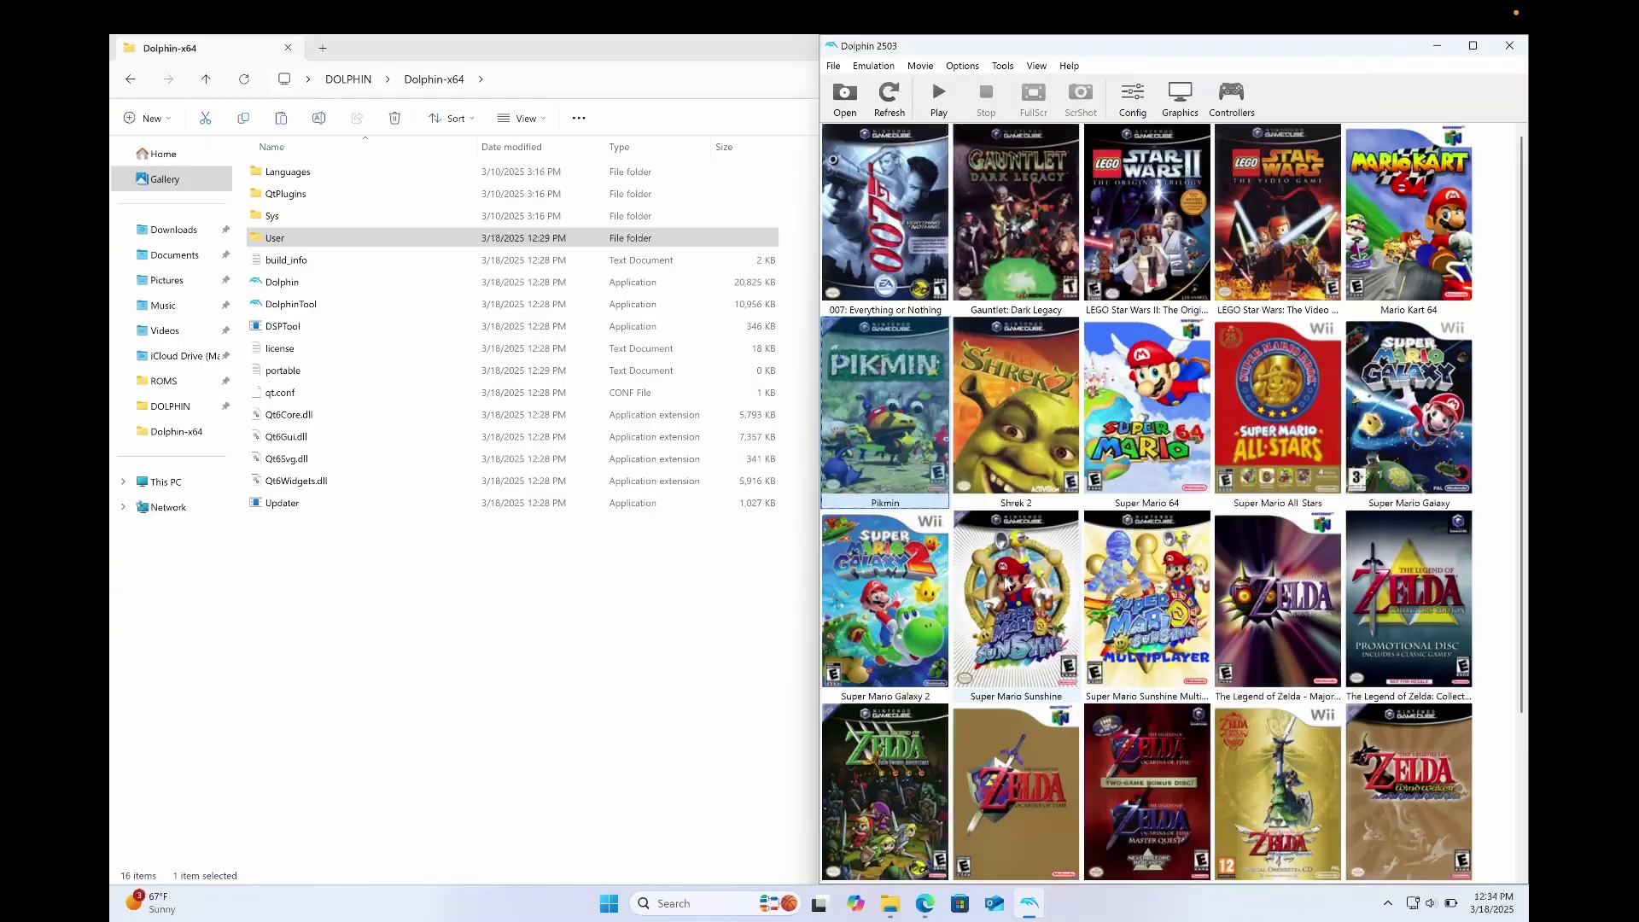
# Step: Launch Super Mario Sunshine from the game library and open the graphics configuration beside the running game
pyautogui.doubleClick(1024, 593)
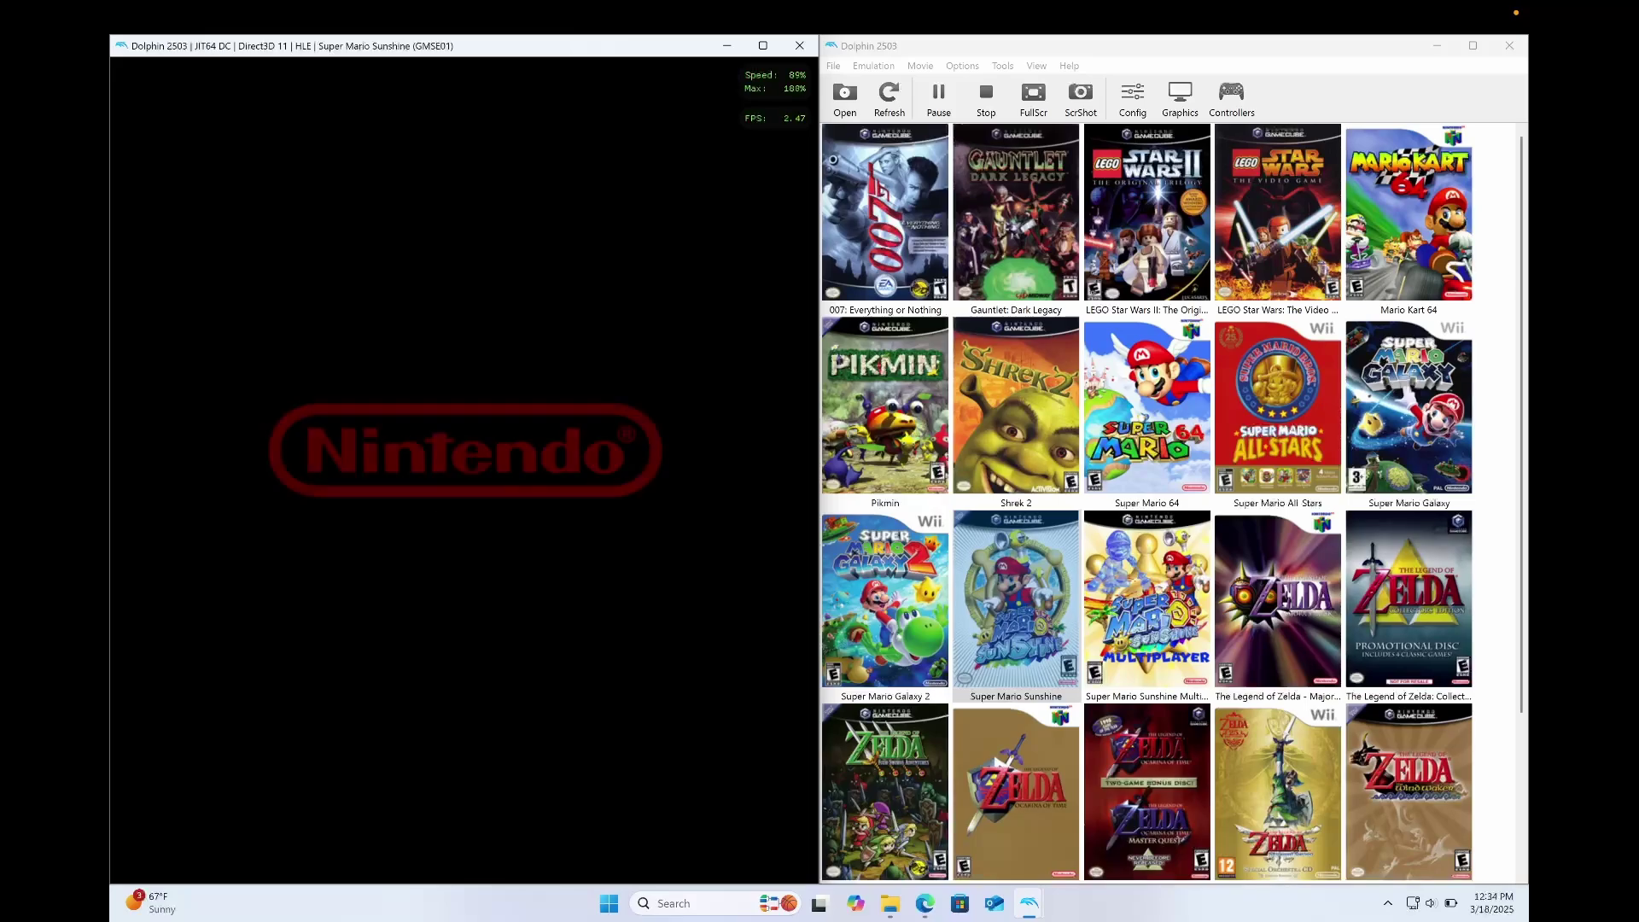
pyautogui.click(1179, 98)
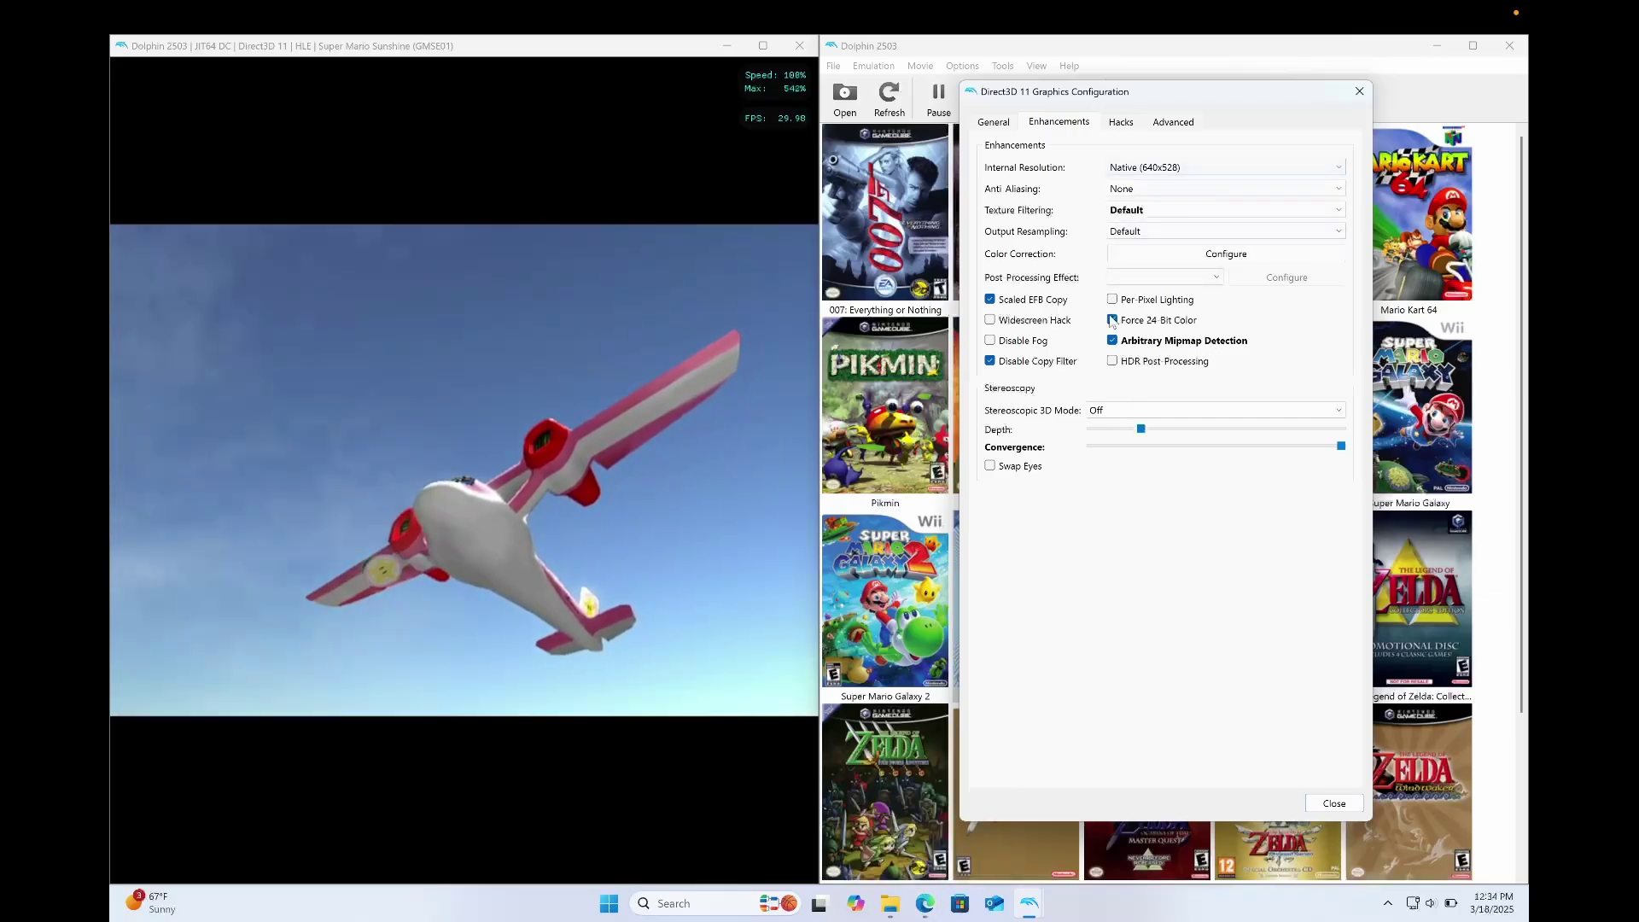
# Step: Switch to Edge and read the Problems and Enhancements sections of the Super Mario Sunshine page on the Dolphin wiki
pyautogui.click(925, 903)
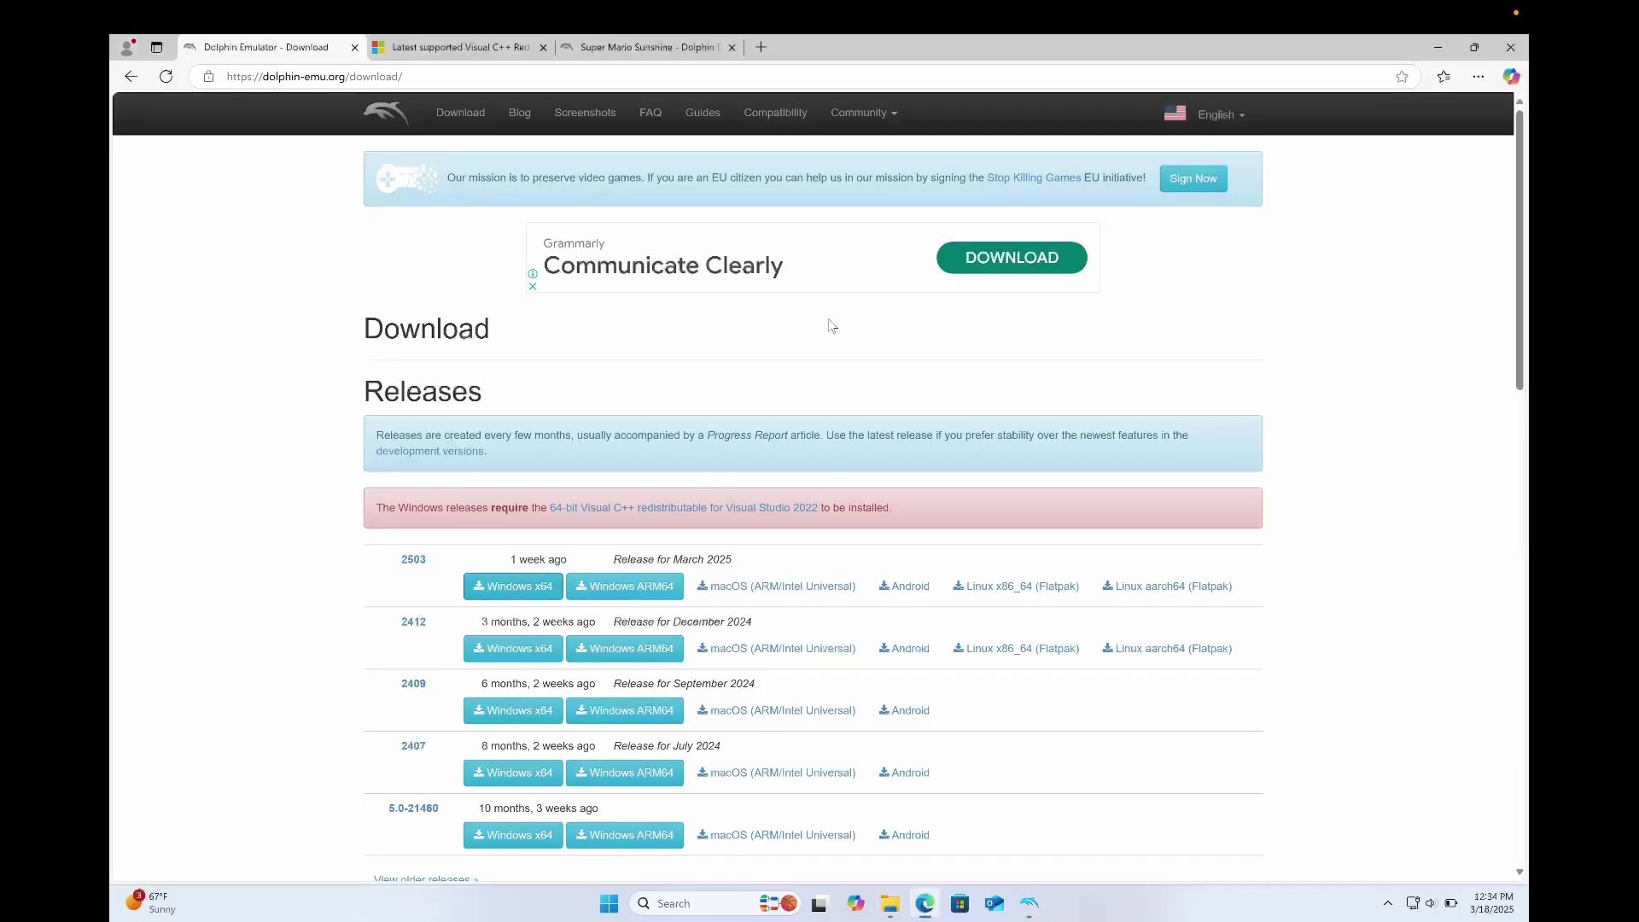
pyautogui.click(689, 53)
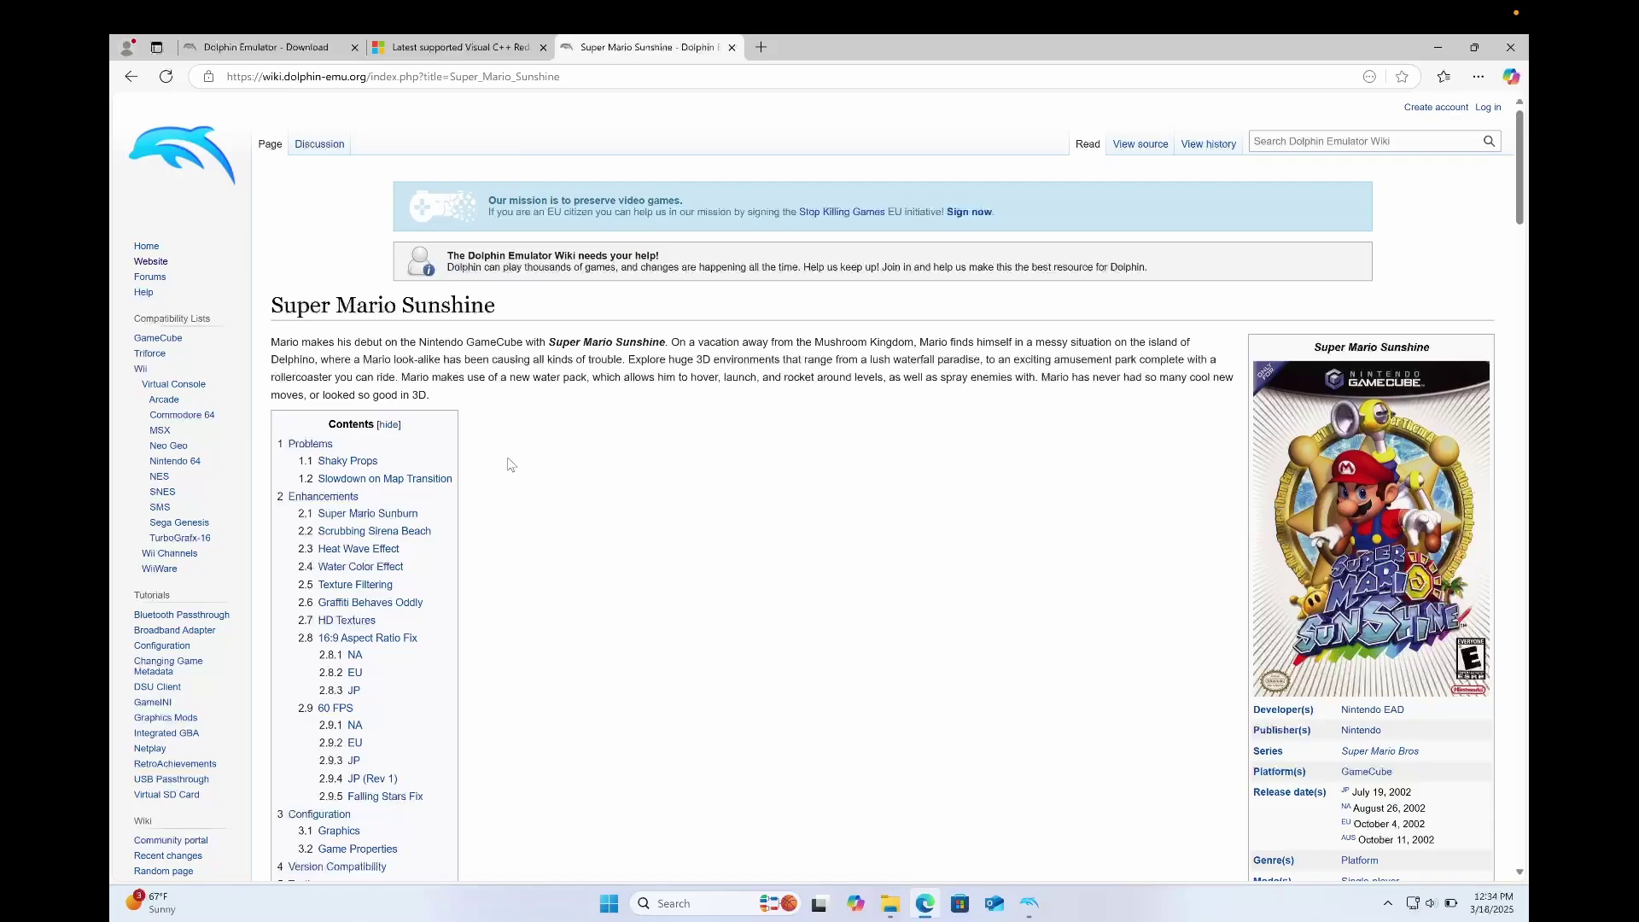
pyautogui.scroll(-1, 510, 463)
pyautogui.scroll(1, 507, 442)
pyautogui.scroll(-7, 430, 374)
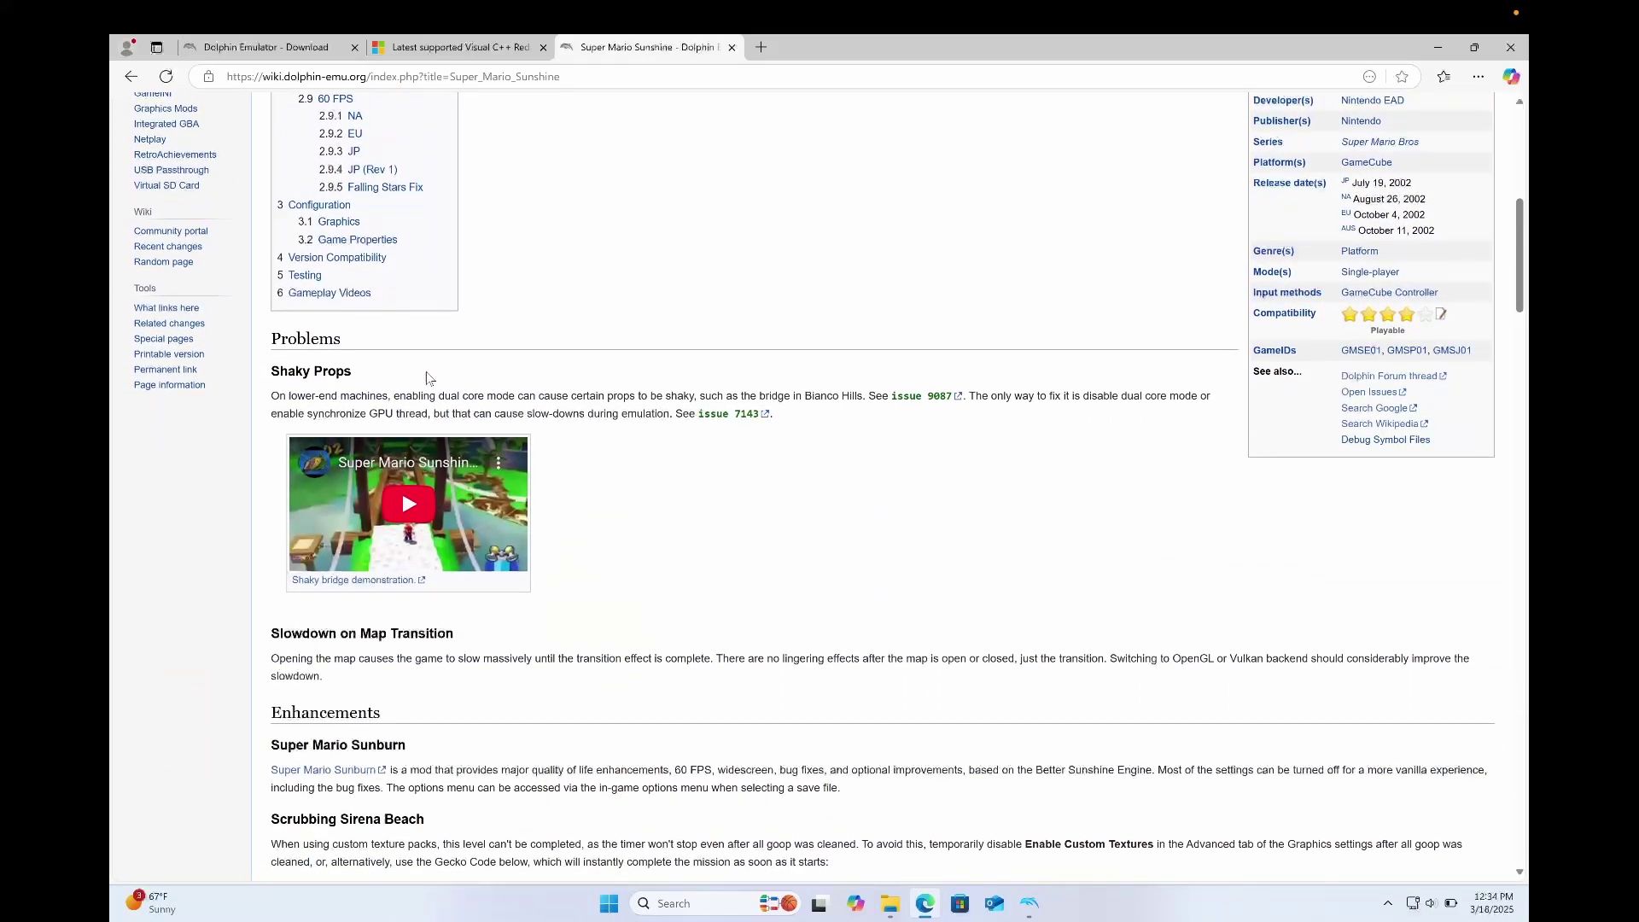
pyautogui.scroll(-1, 427, 378)
pyautogui.scroll(-3, 595, 330)
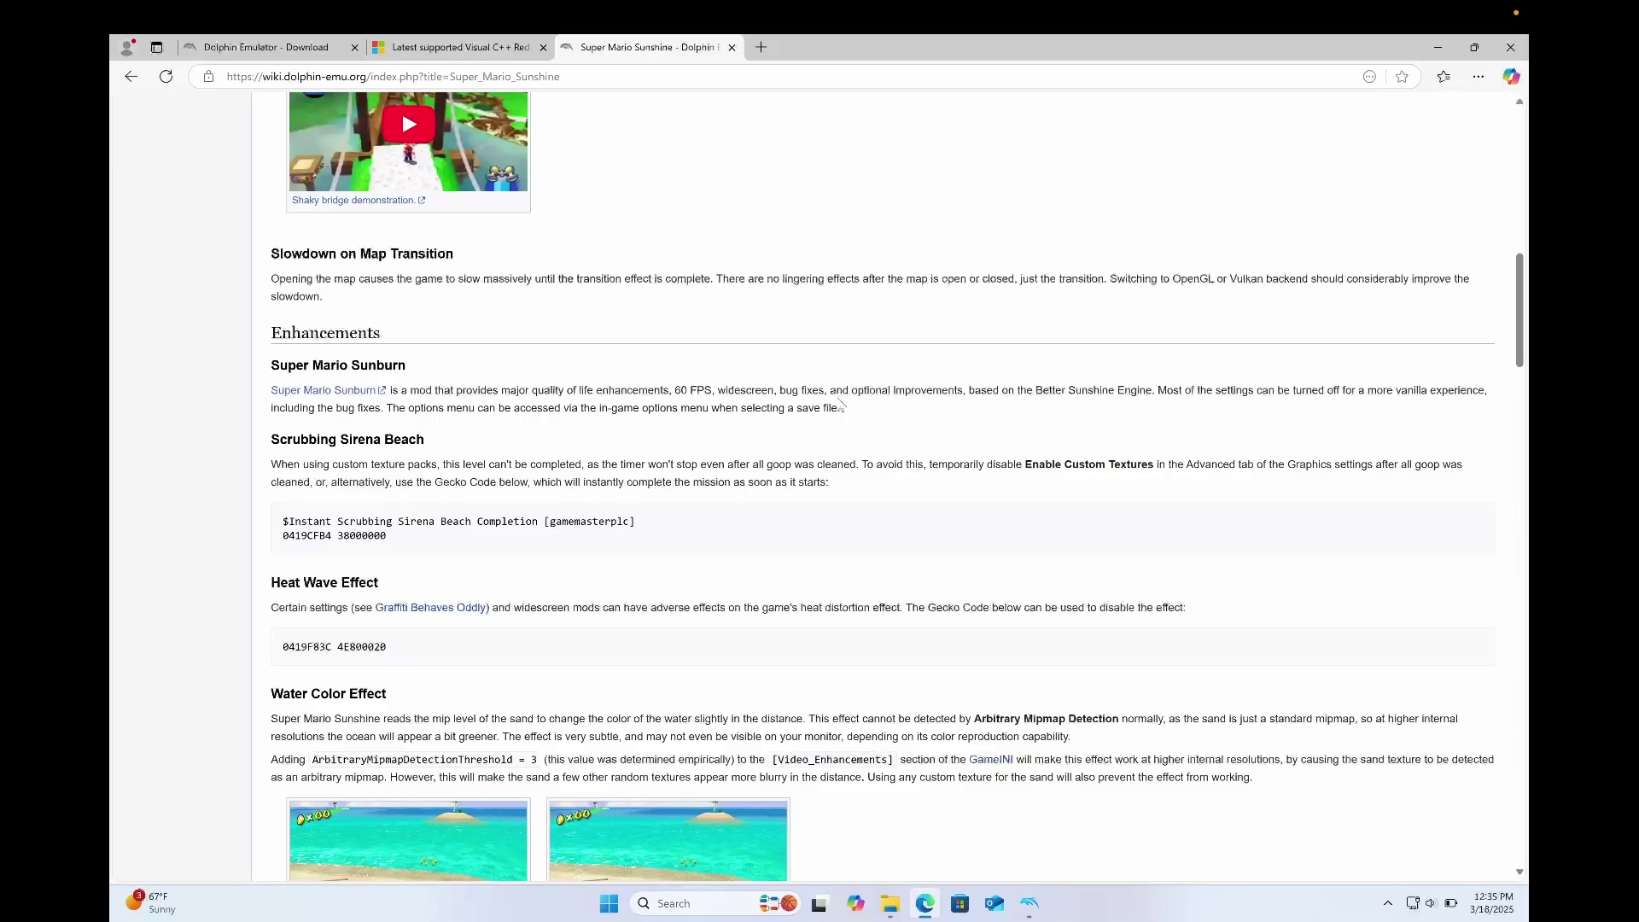
pyautogui.scroll(-3, 837, 399)
pyautogui.scroll(-9, 839, 404)
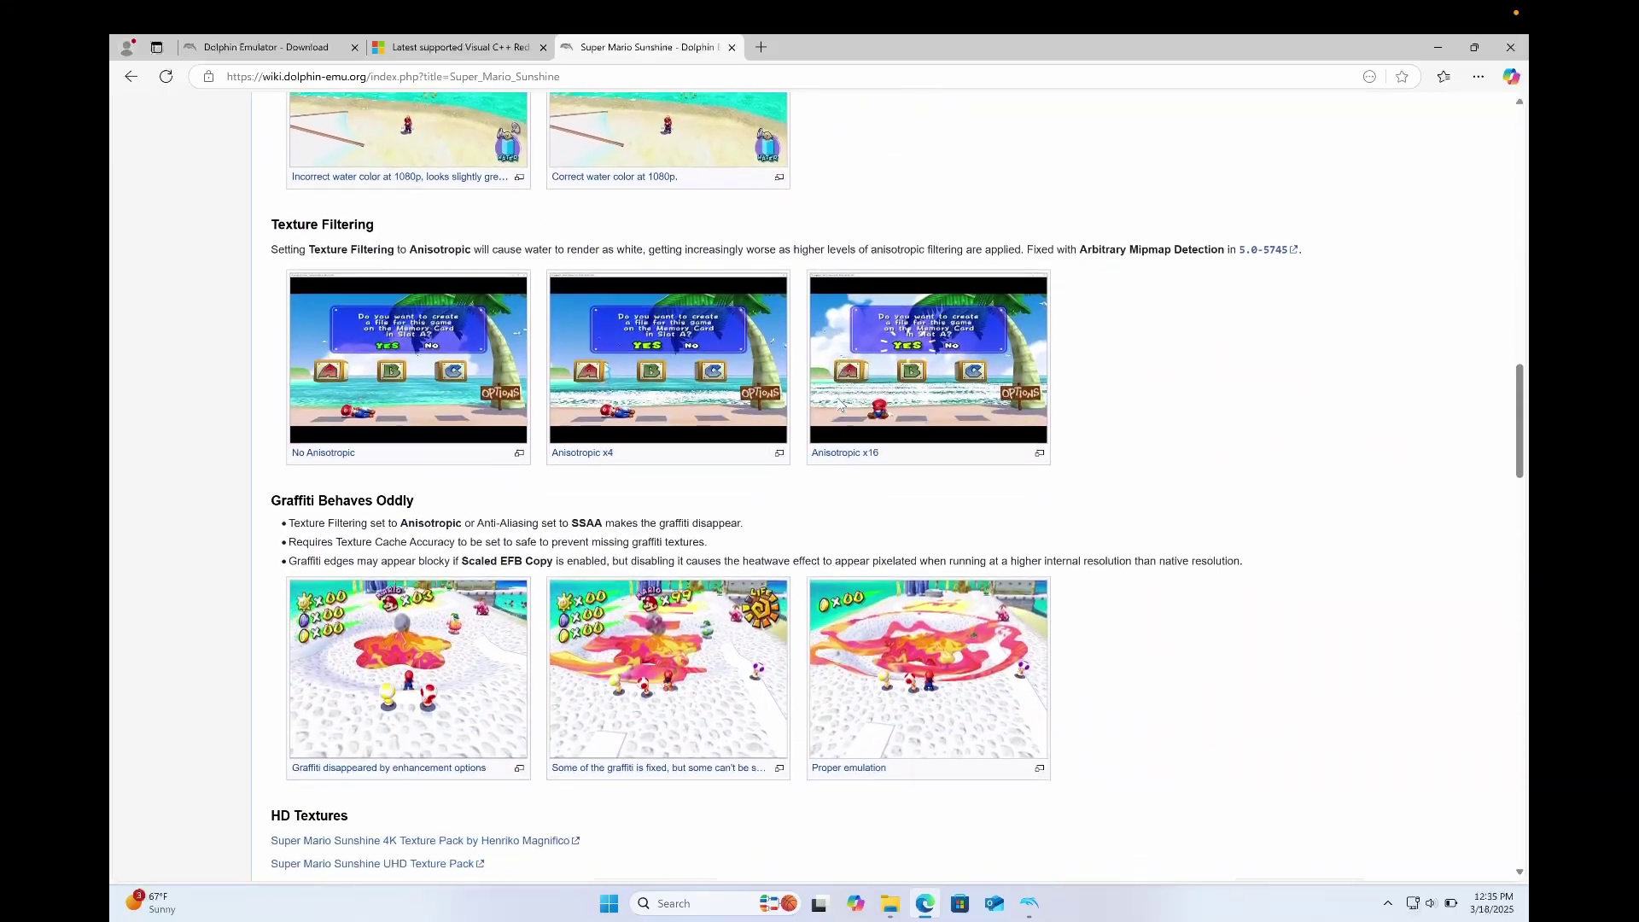
pyautogui.scroll(-2, 840, 403)
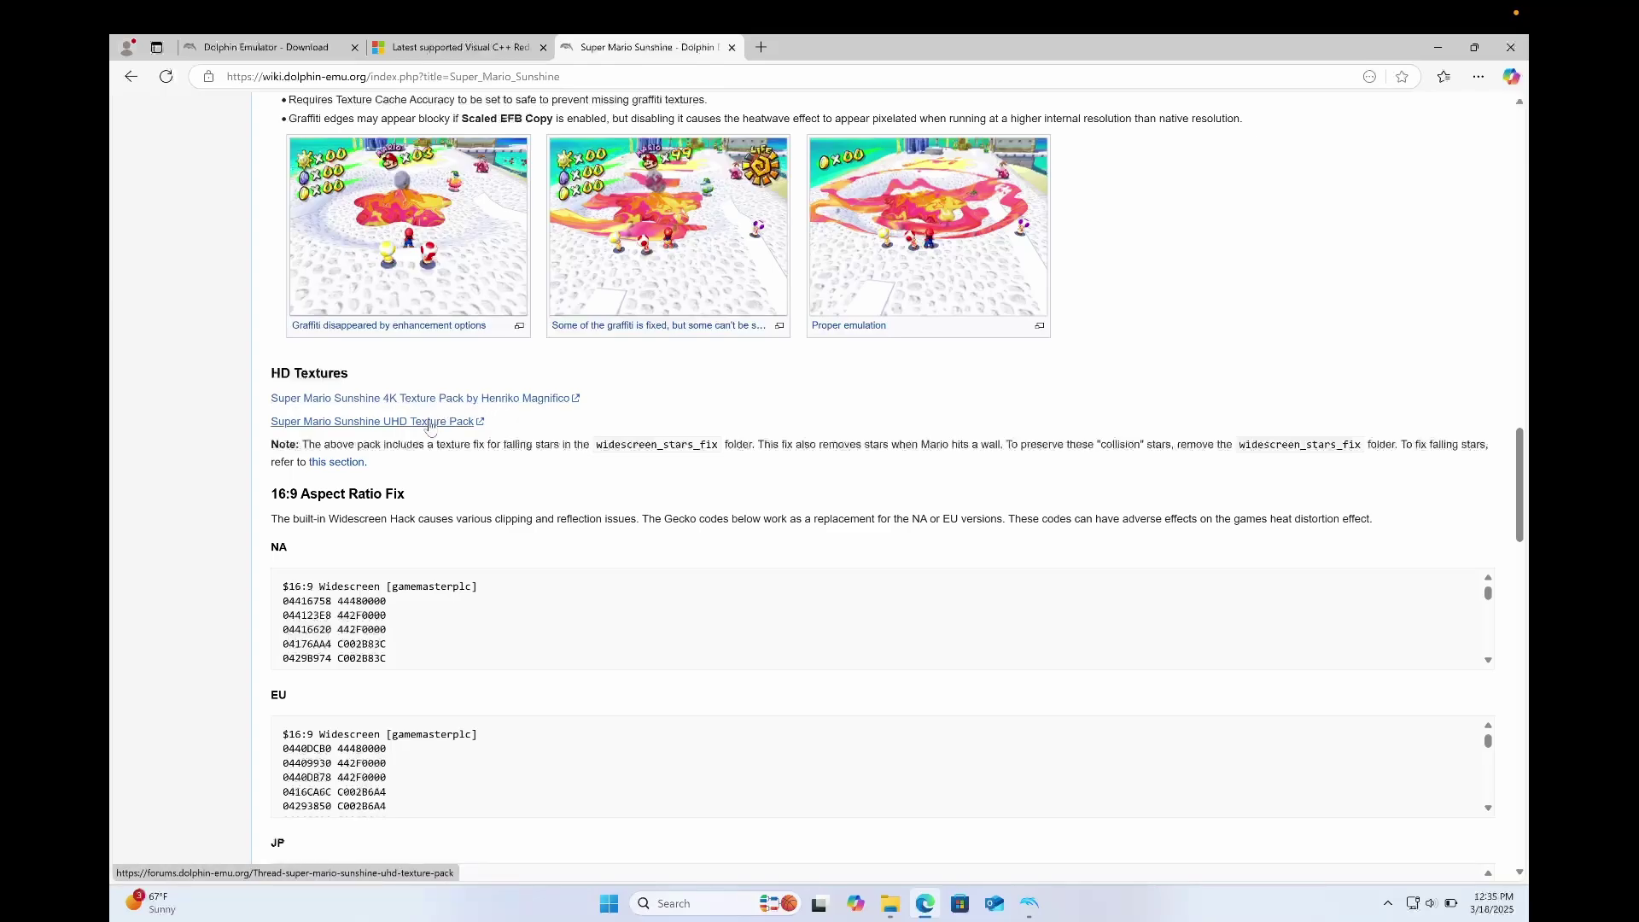
pyautogui.scroll(-2, 431, 425)
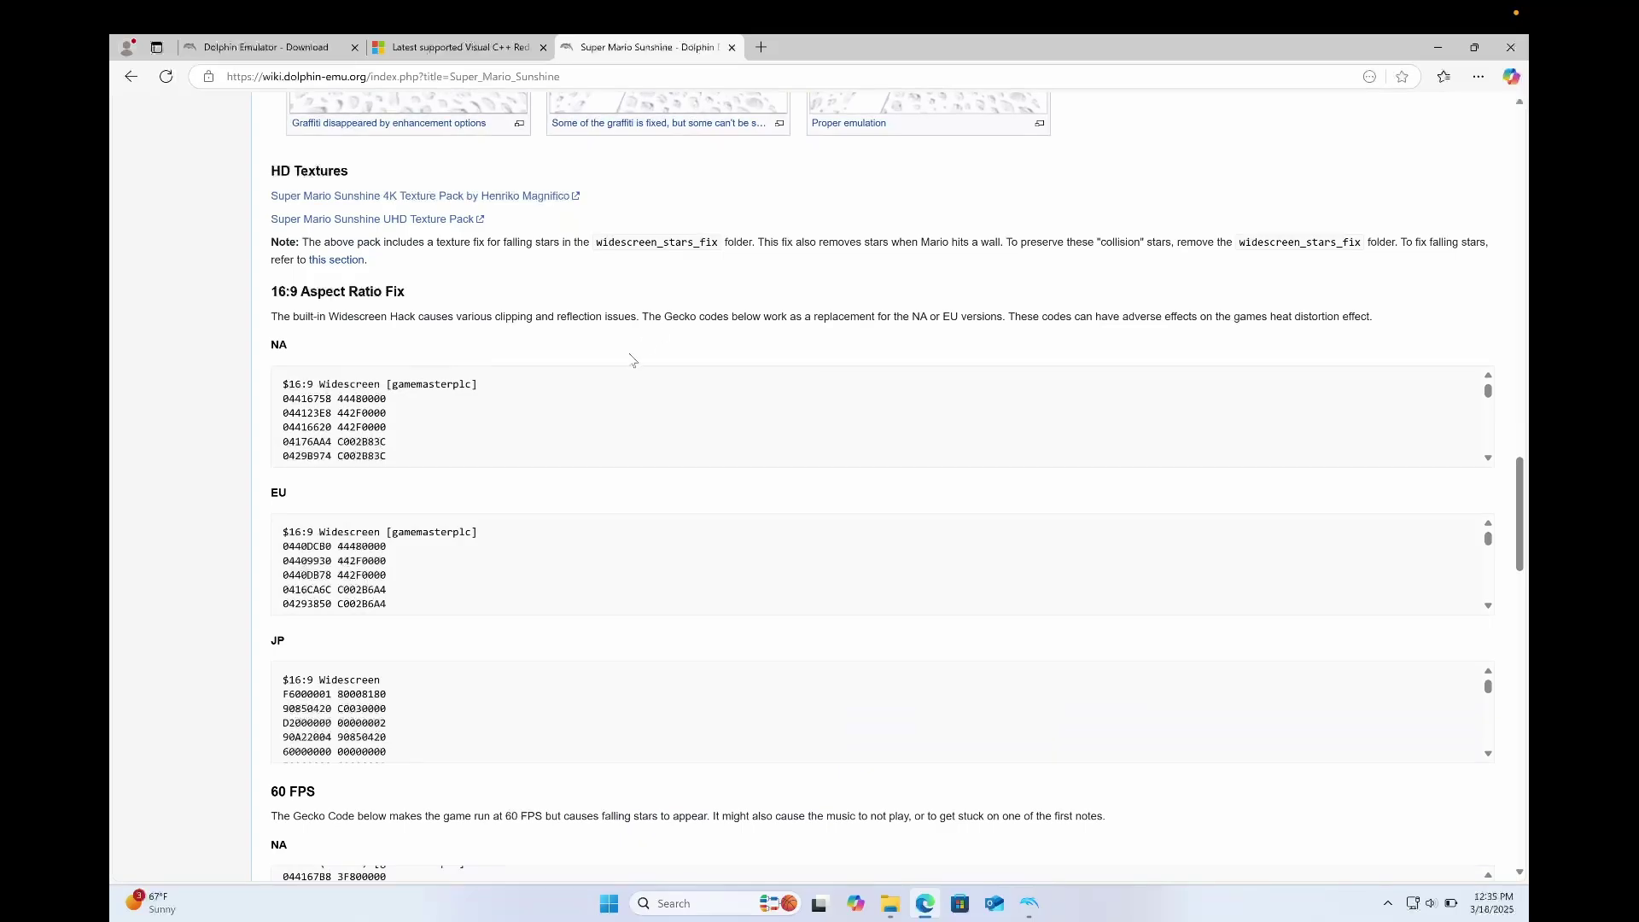
pyautogui.scroll(-1, 632, 359)
pyautogui.scroll(-8, 478, 307)
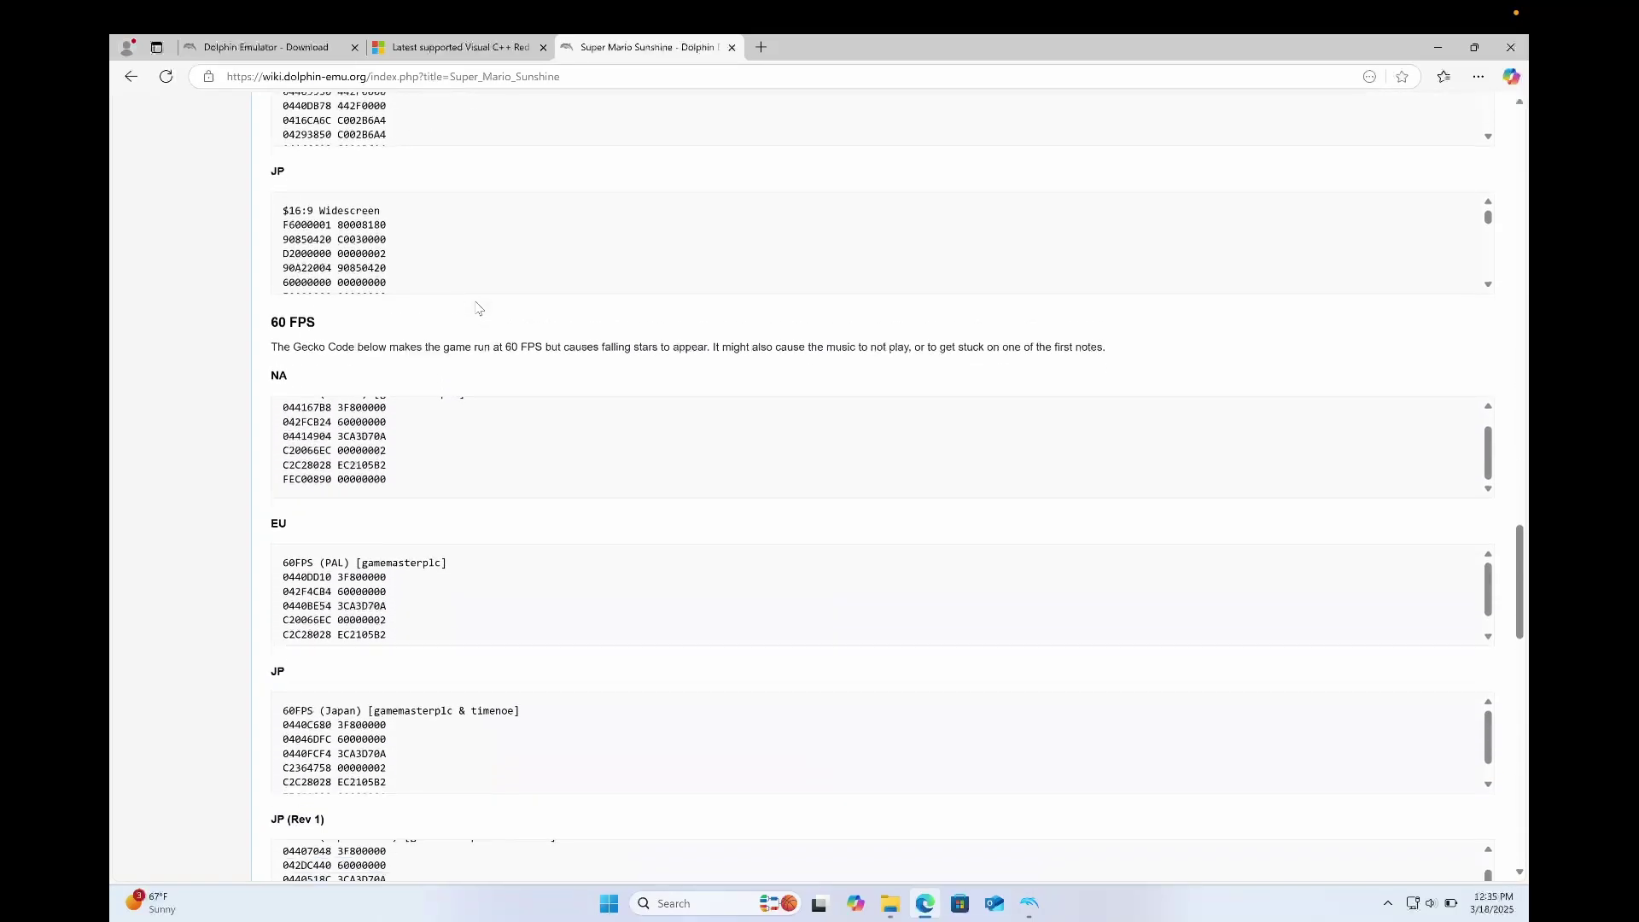
# Step: Examine the wiki page's recommended video backend configuration and the test entry that uses Vulkan, and return to the page's beginning
pyautogui.scroll(-3, 478, 307)
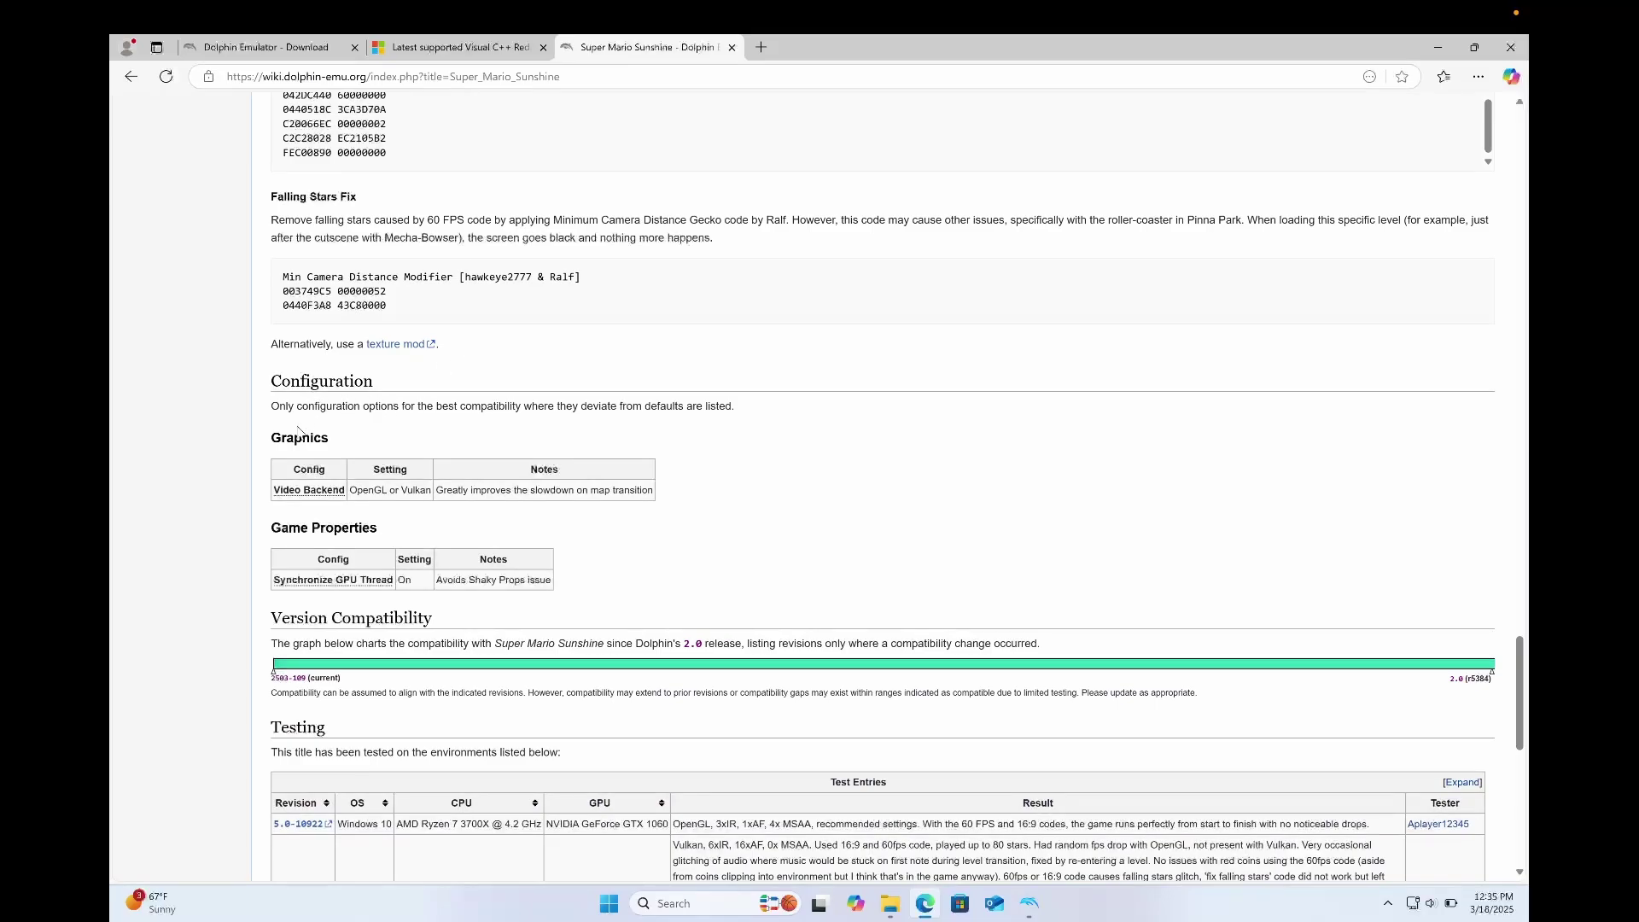
pyautogui.doubleClick(375, 489)
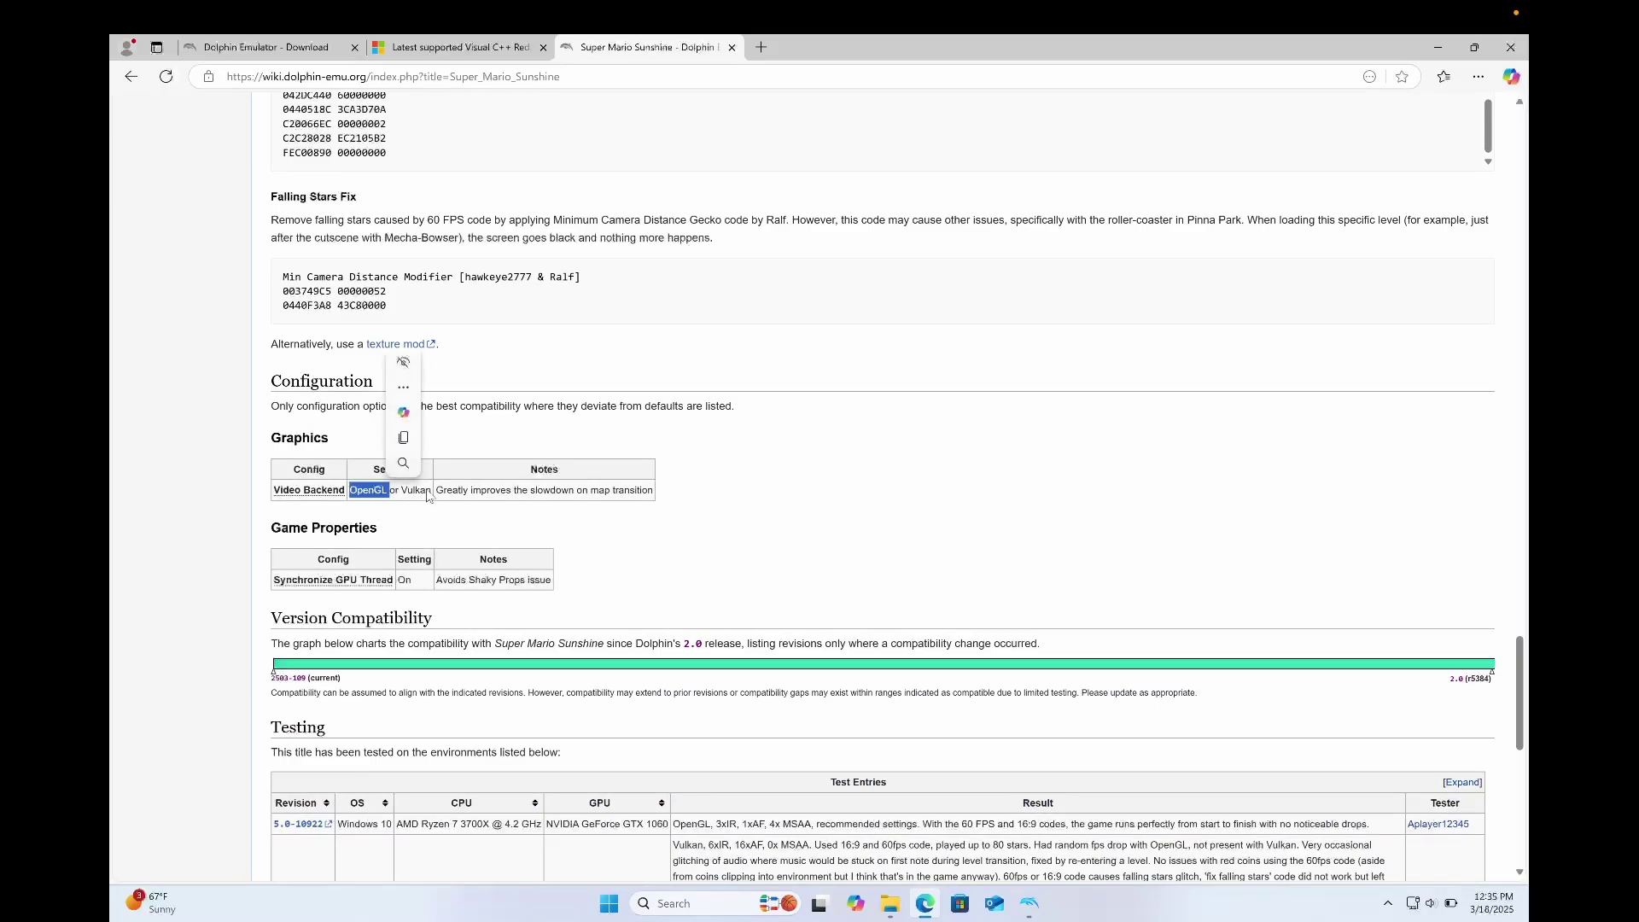
pyautogui.doubleClick(416, 489)
pyautogui.scroll(-3, 553, 431)
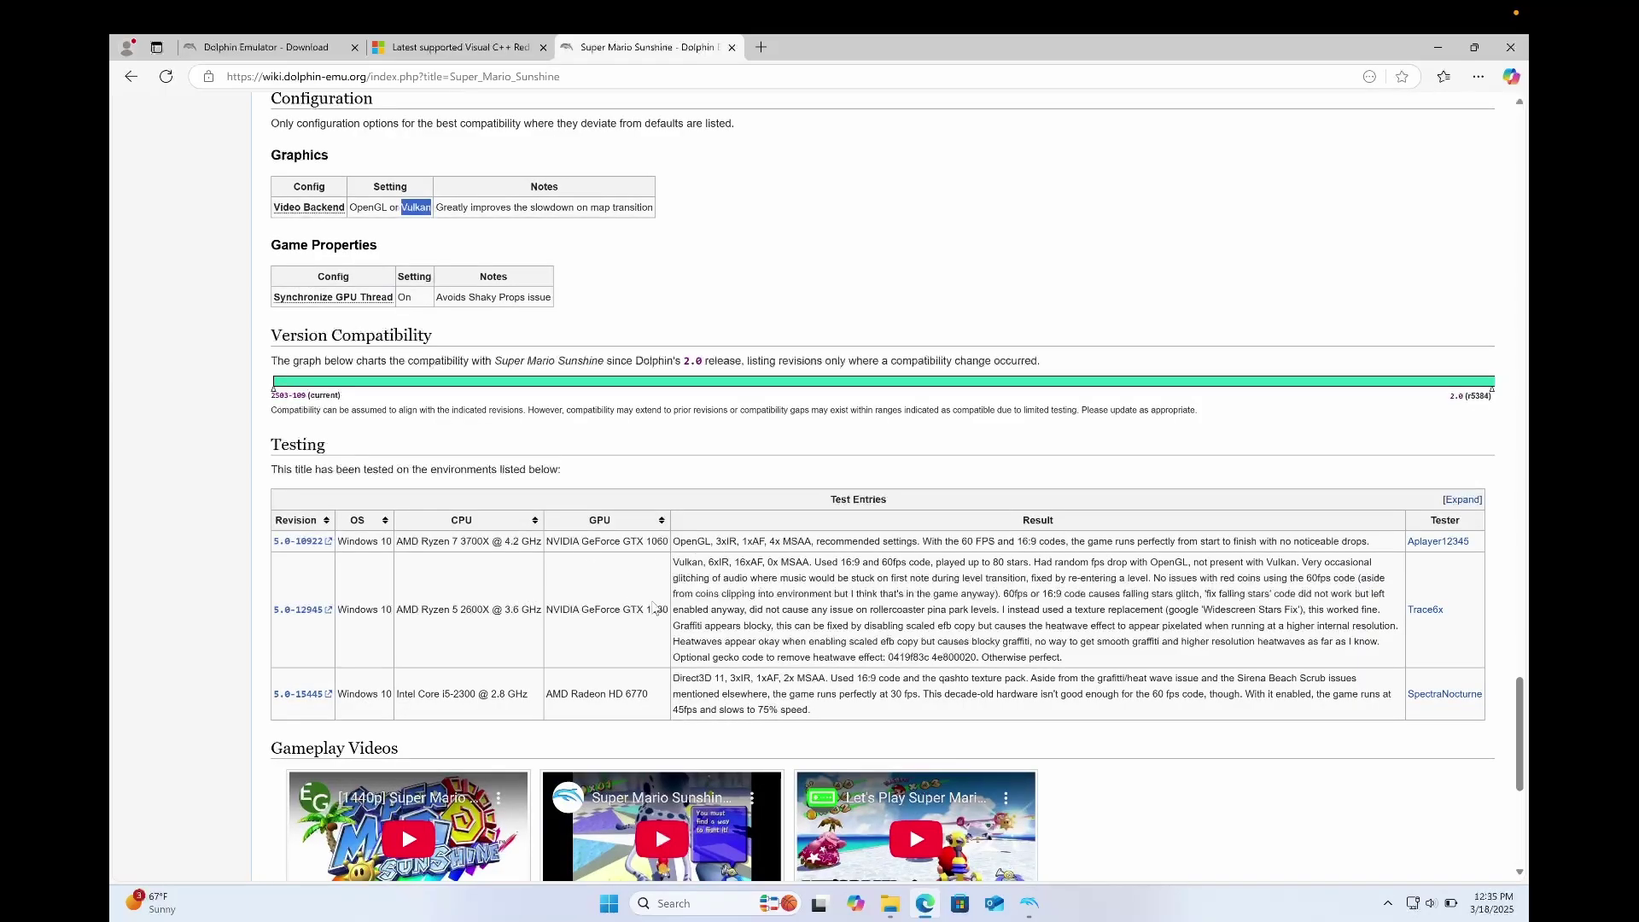
pyautogui.click(675, 566)
pyautogui.moveTo(675, 566); pyautogui.dragTo(1067, 659)
pyautogui.press('Home')
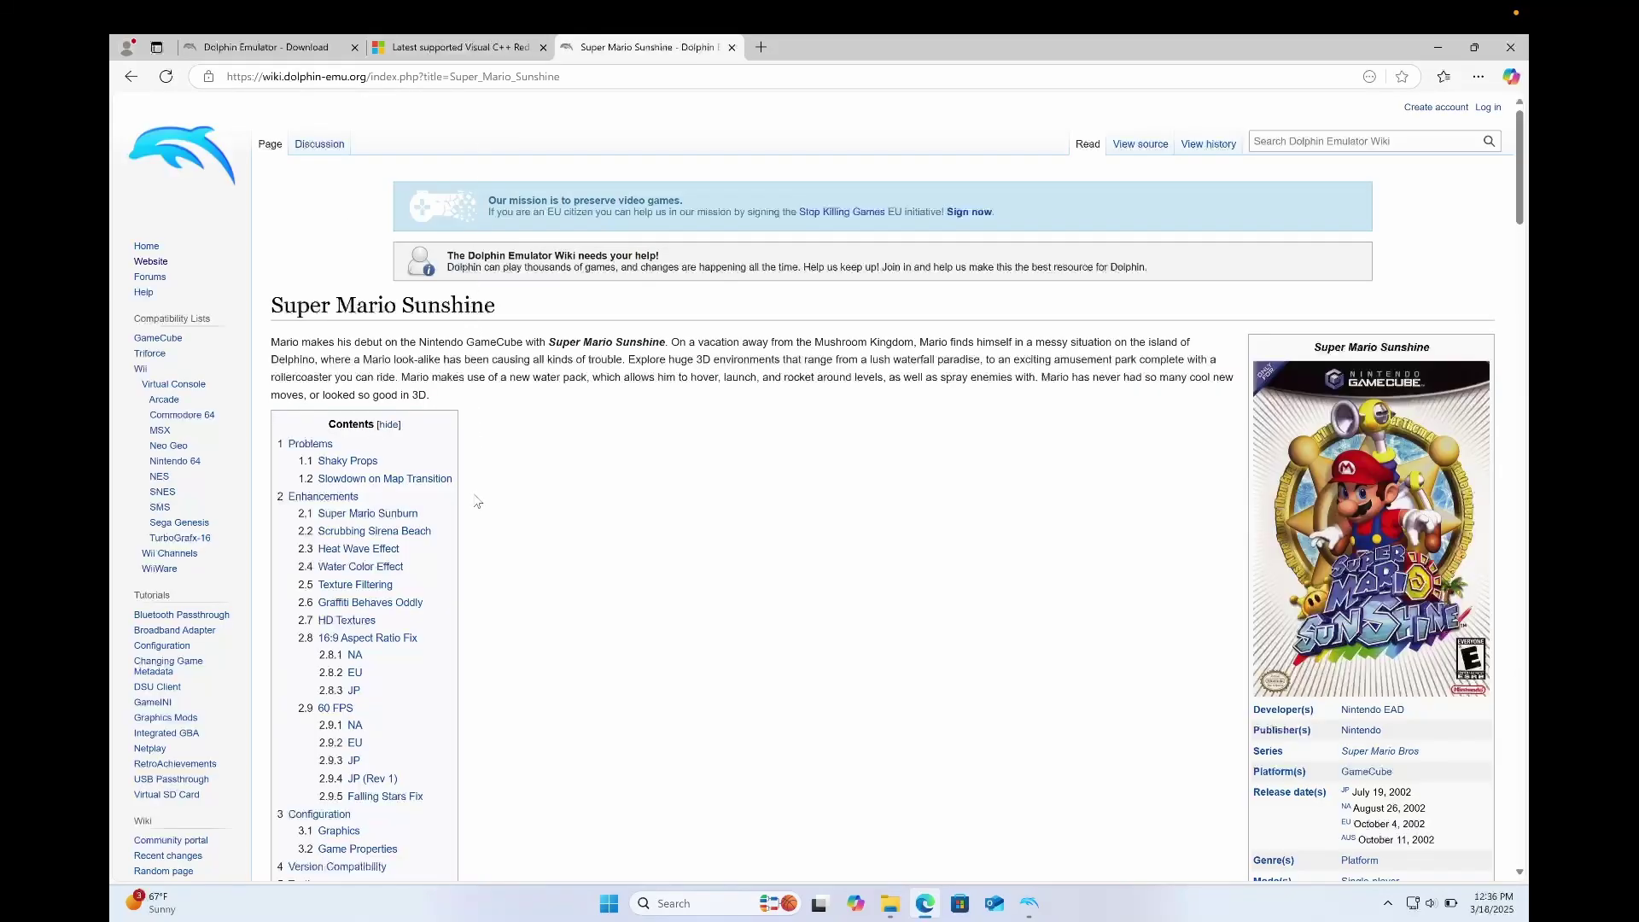
# Step: Switch back to Dolphin and set the graphics internal resolution to 3x Native (1920x1584) for 1080p
pyautogui.click(1031, 907)
pyautogui.click(1002, 847)
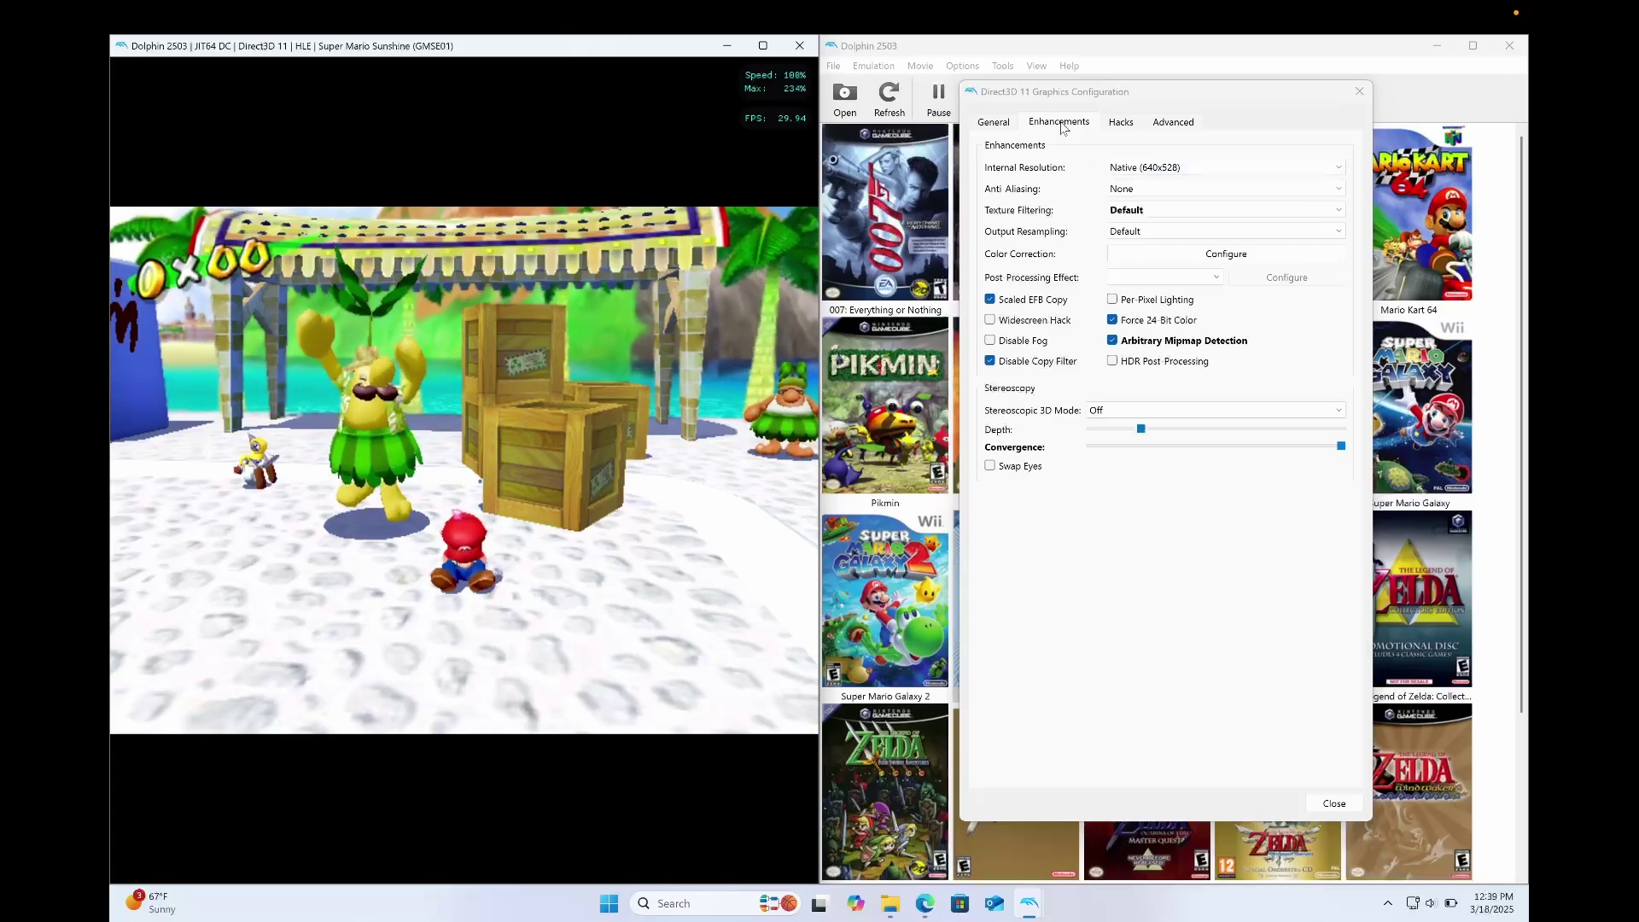
pyautogui.press('Escape')
pyautogui.click(1178, 100)
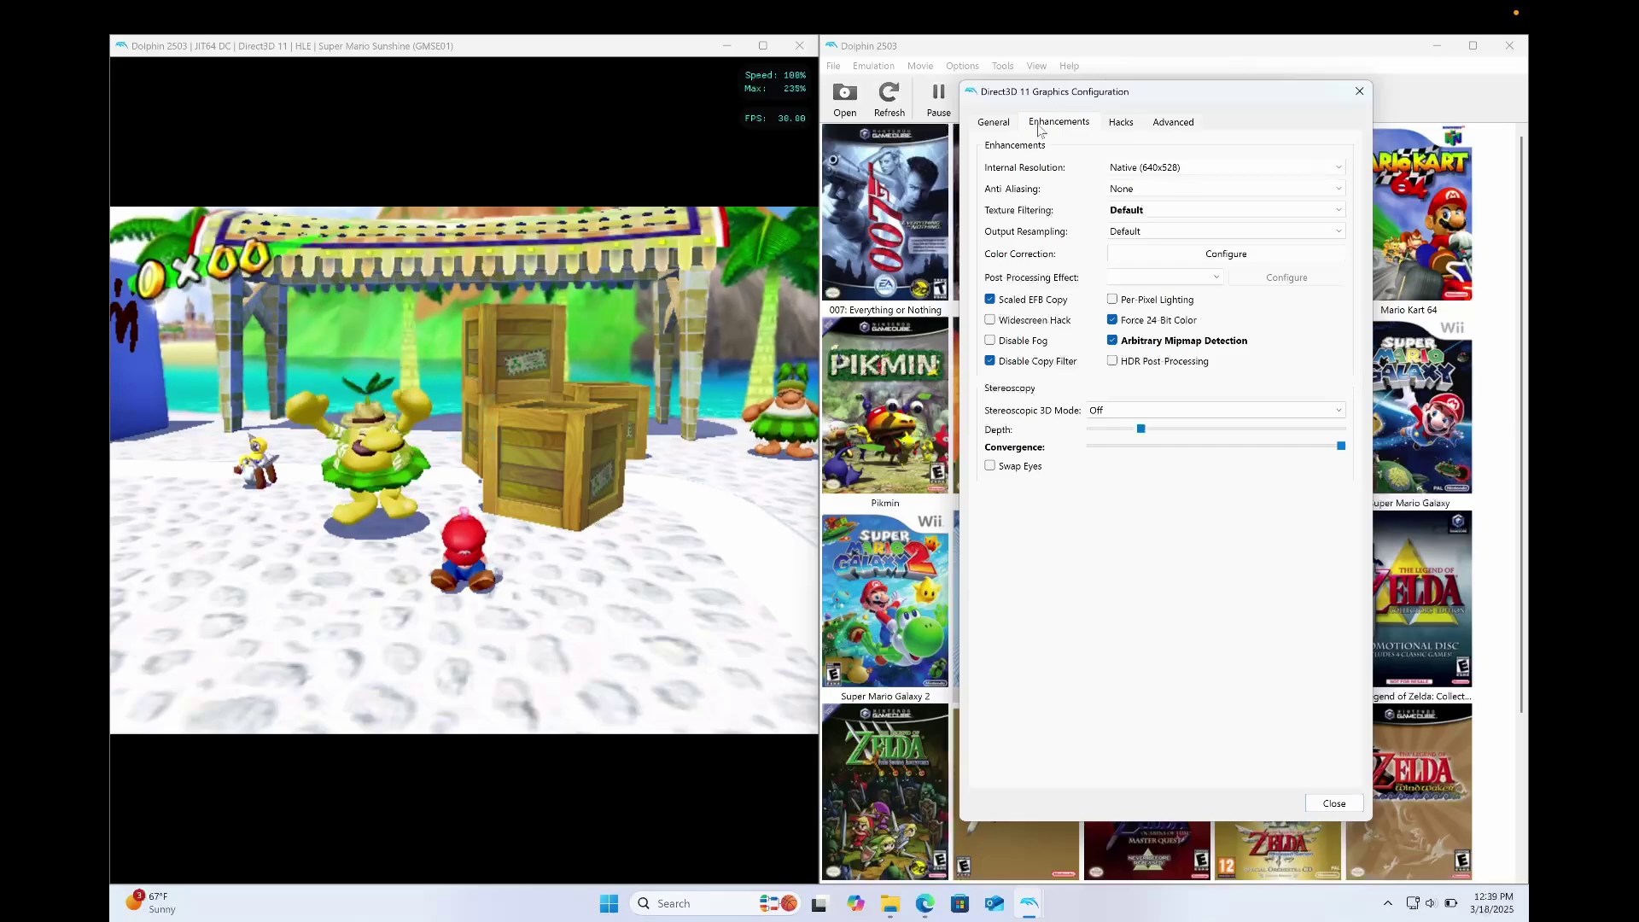
pyautogui.press('Left')
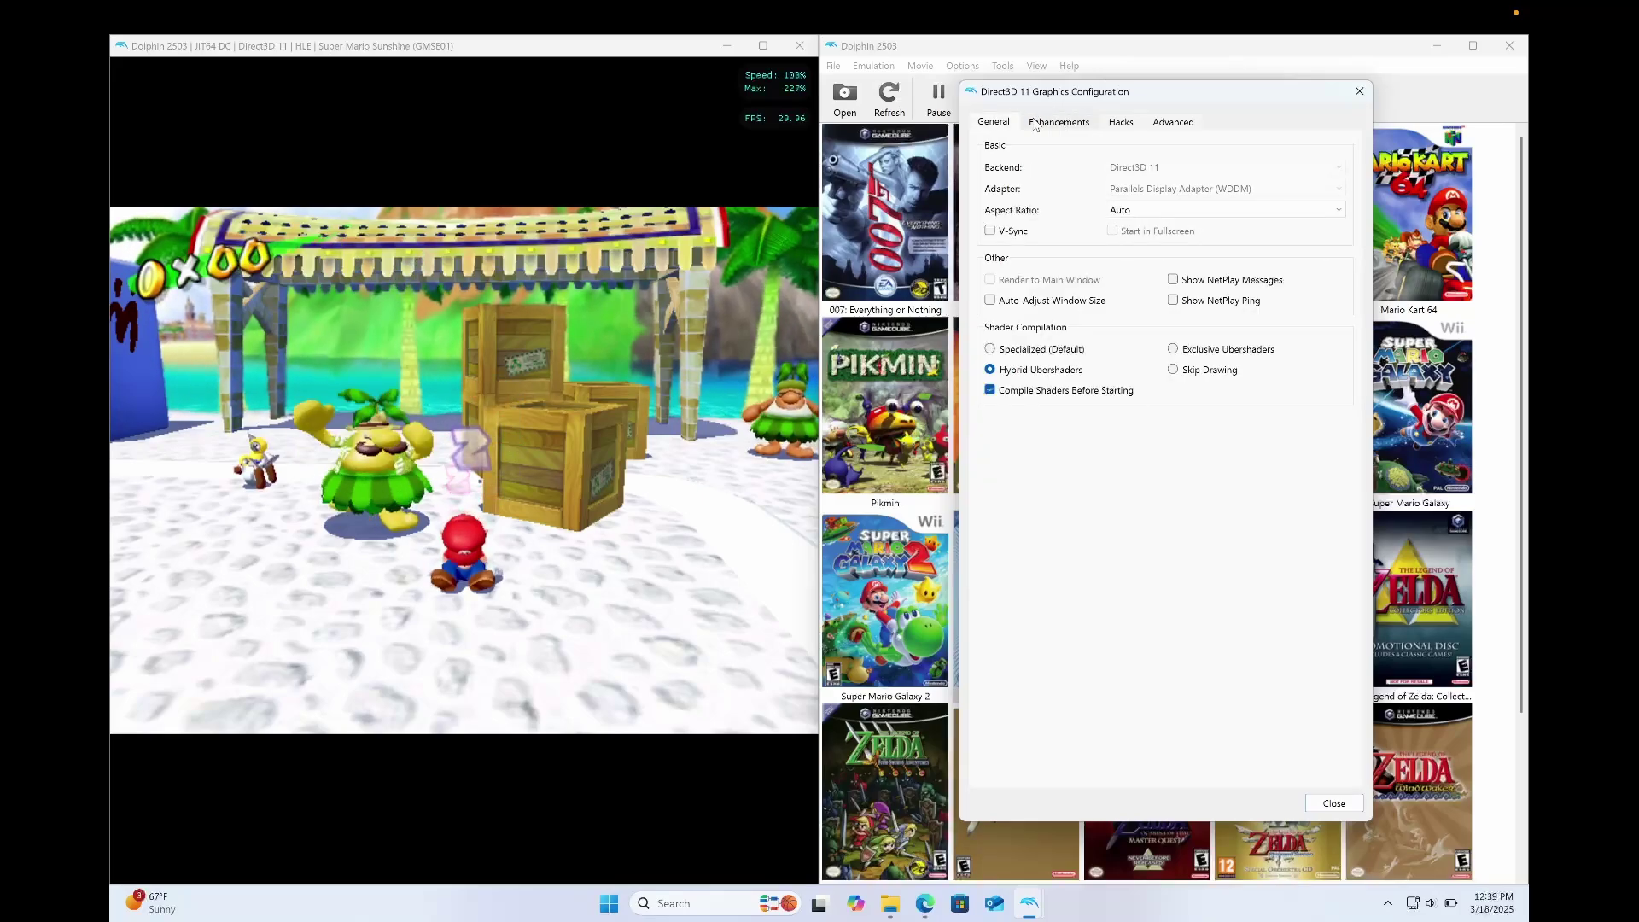
pyautogui.click(1035, 125)
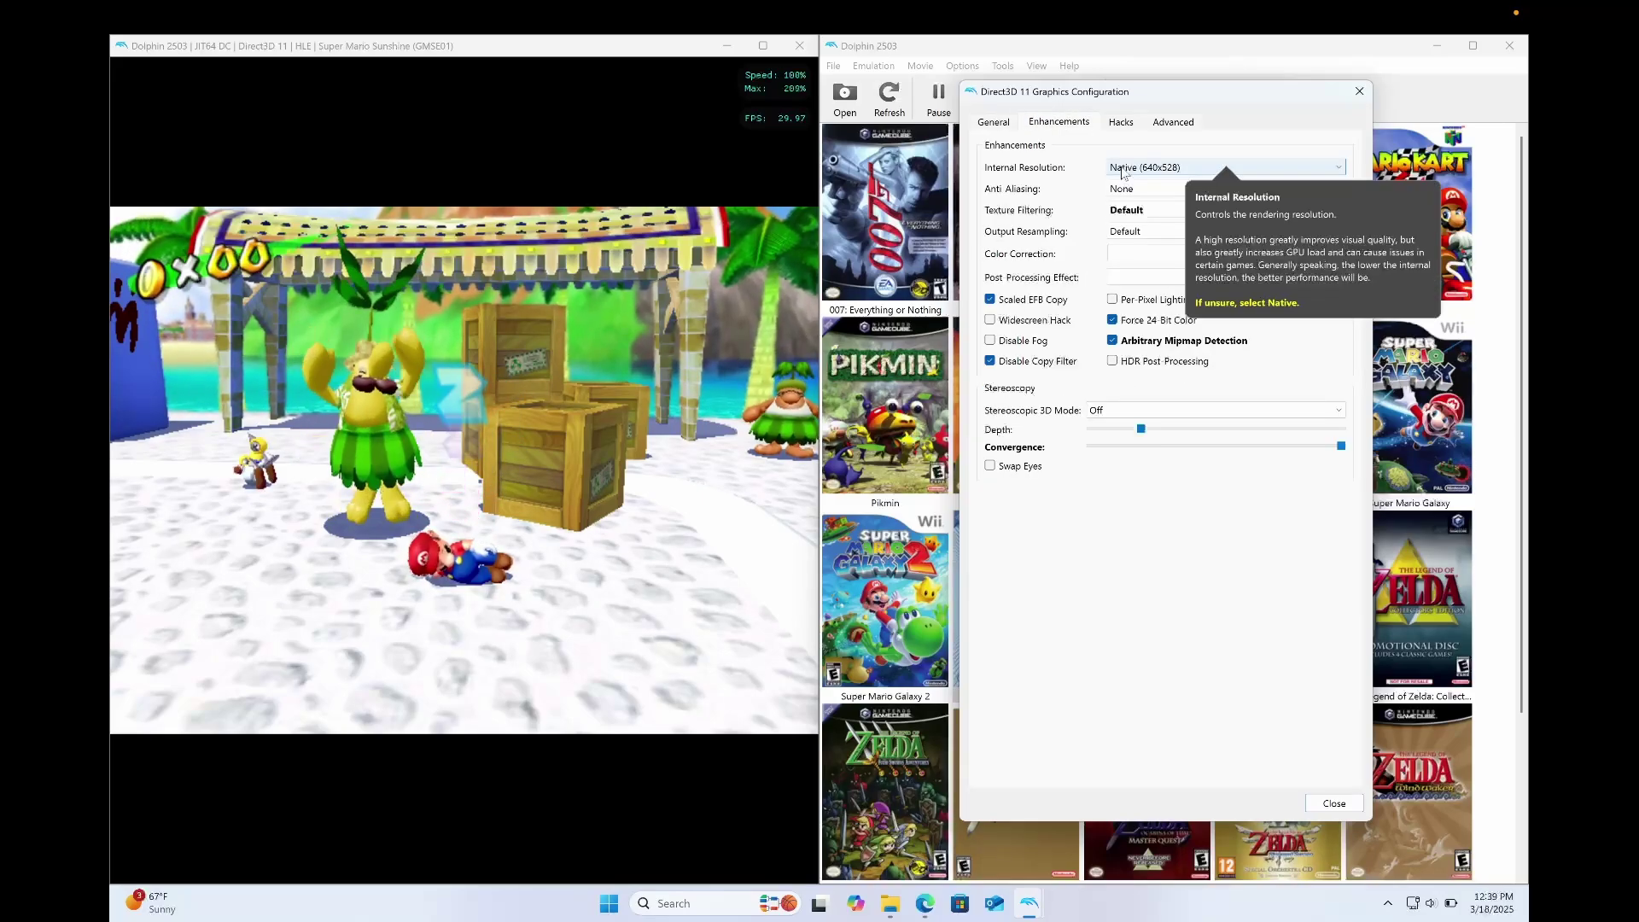
pyautogui.click(1122, 171)
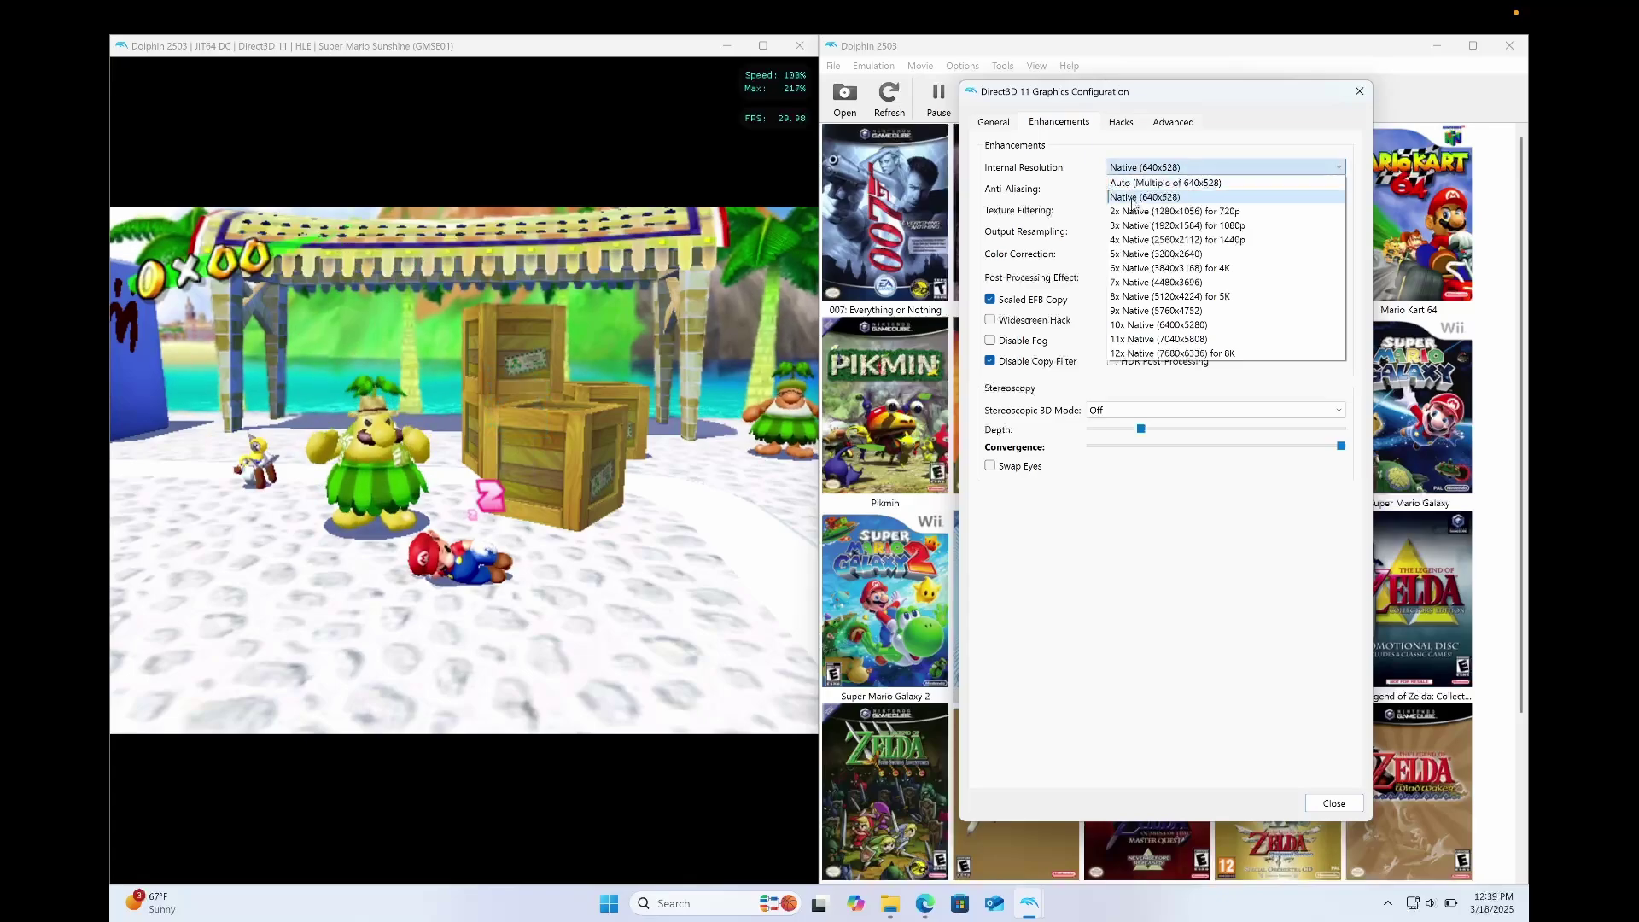
pyautogui.click(1147, 226)
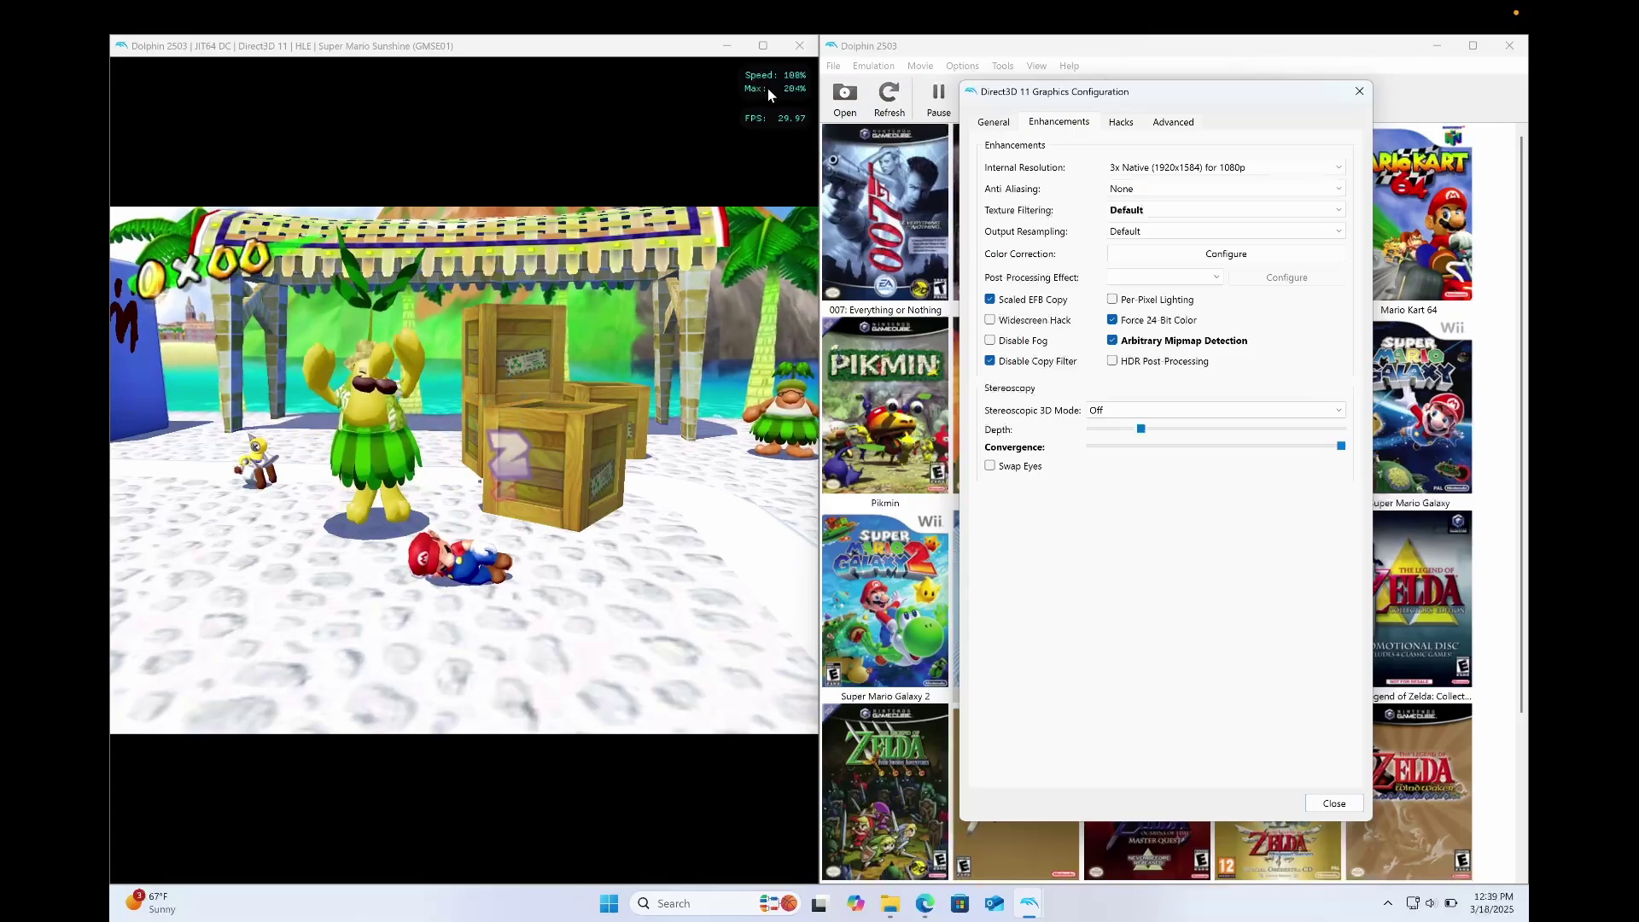
# Step: Lower the internal resolution to Native (640x528) for comparison, and set it back to 3x Native (1920x1584) for 1080p
pyautogui.click(1122, 168)
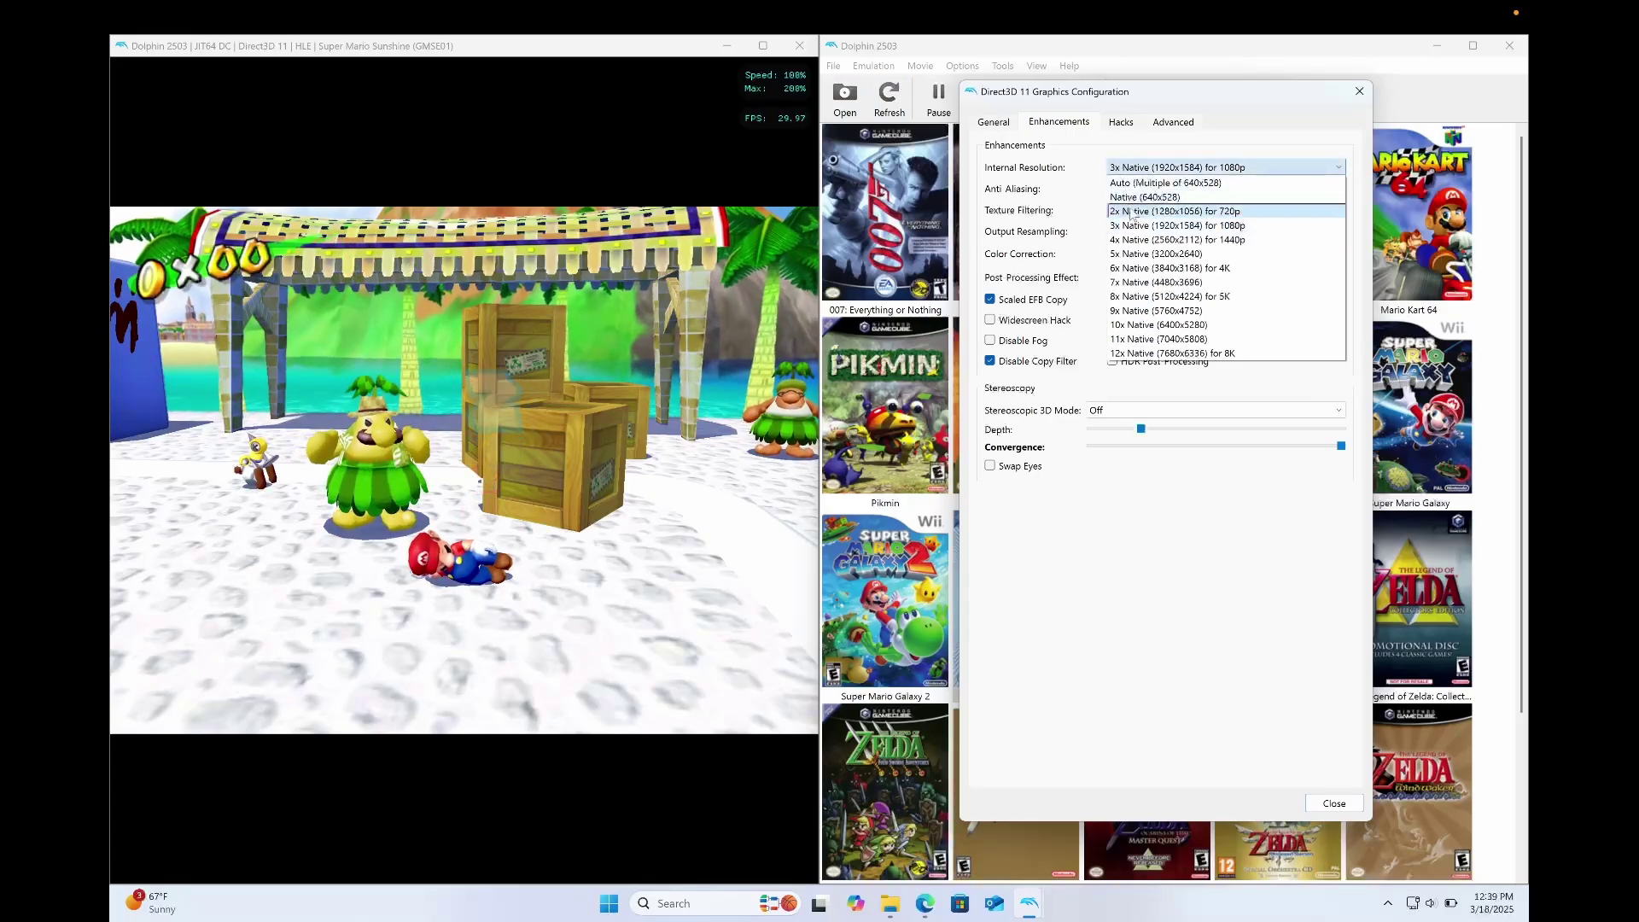
pyautogui.click(1131, 198)
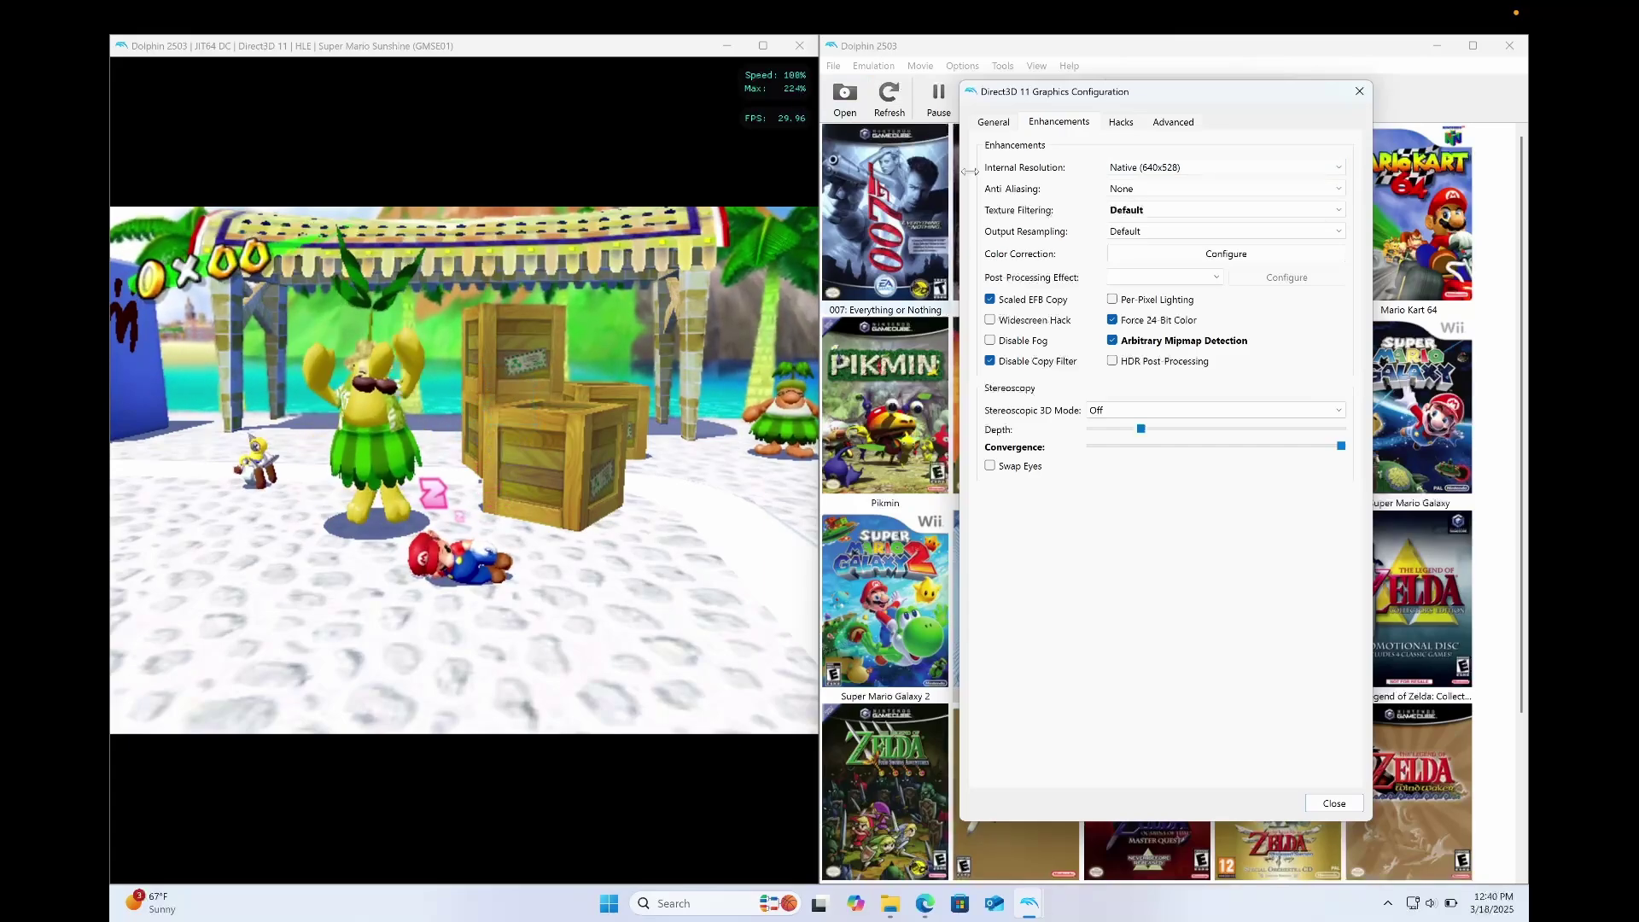
pyautogui.click(1135, 171)
pyautogui.press('Down')
pyautogui.press('Down')
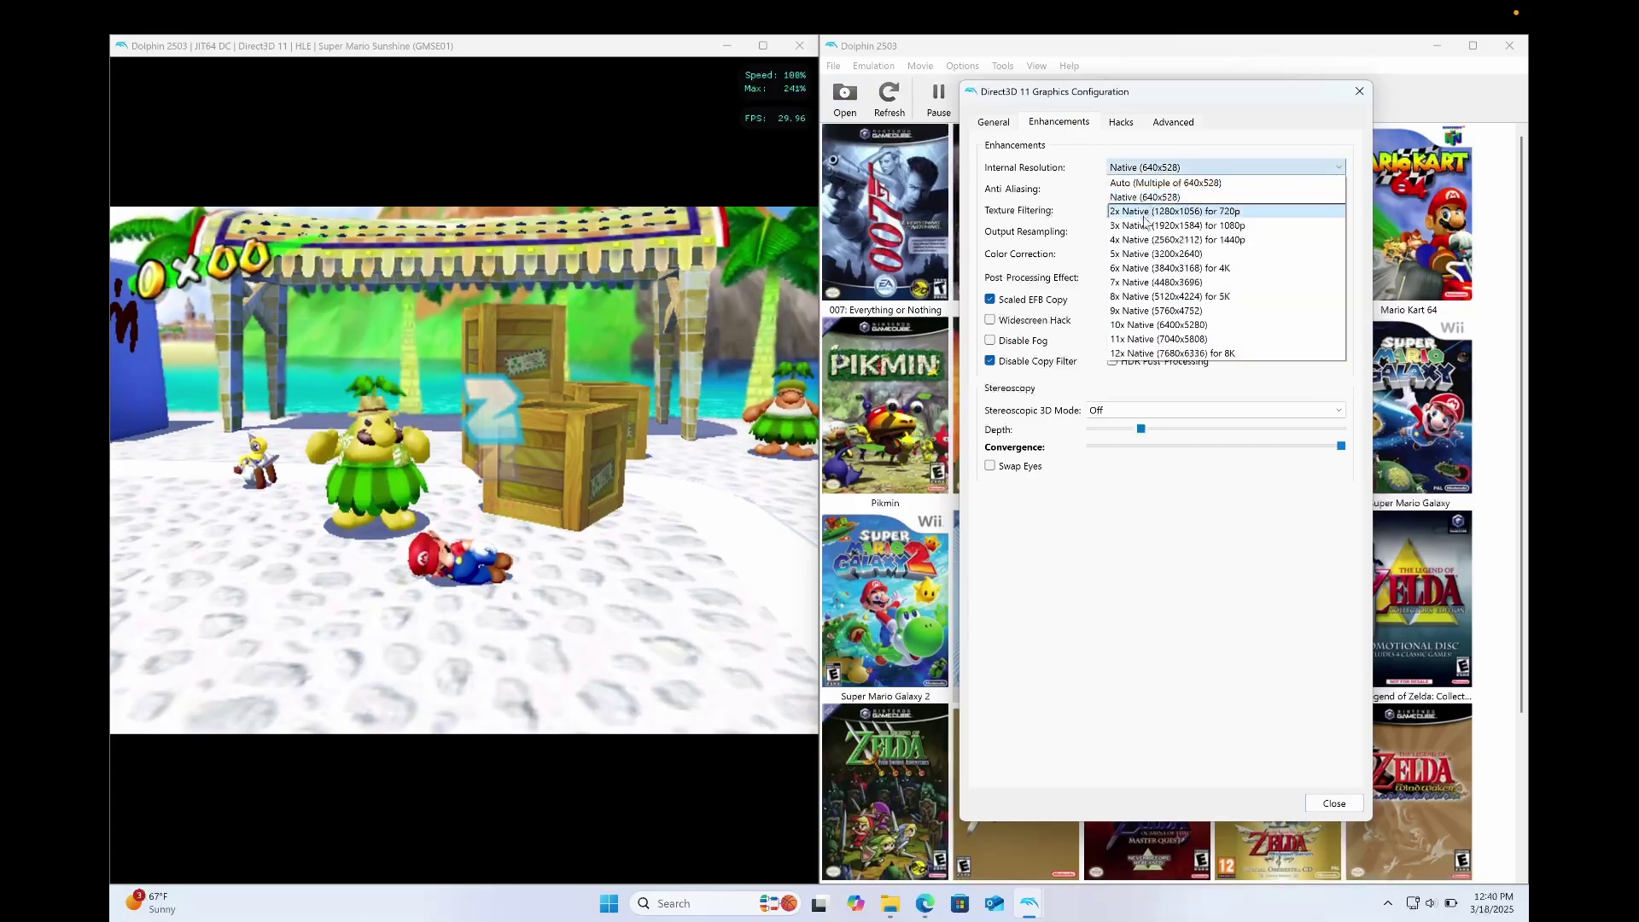
pyautogui.press('Return')
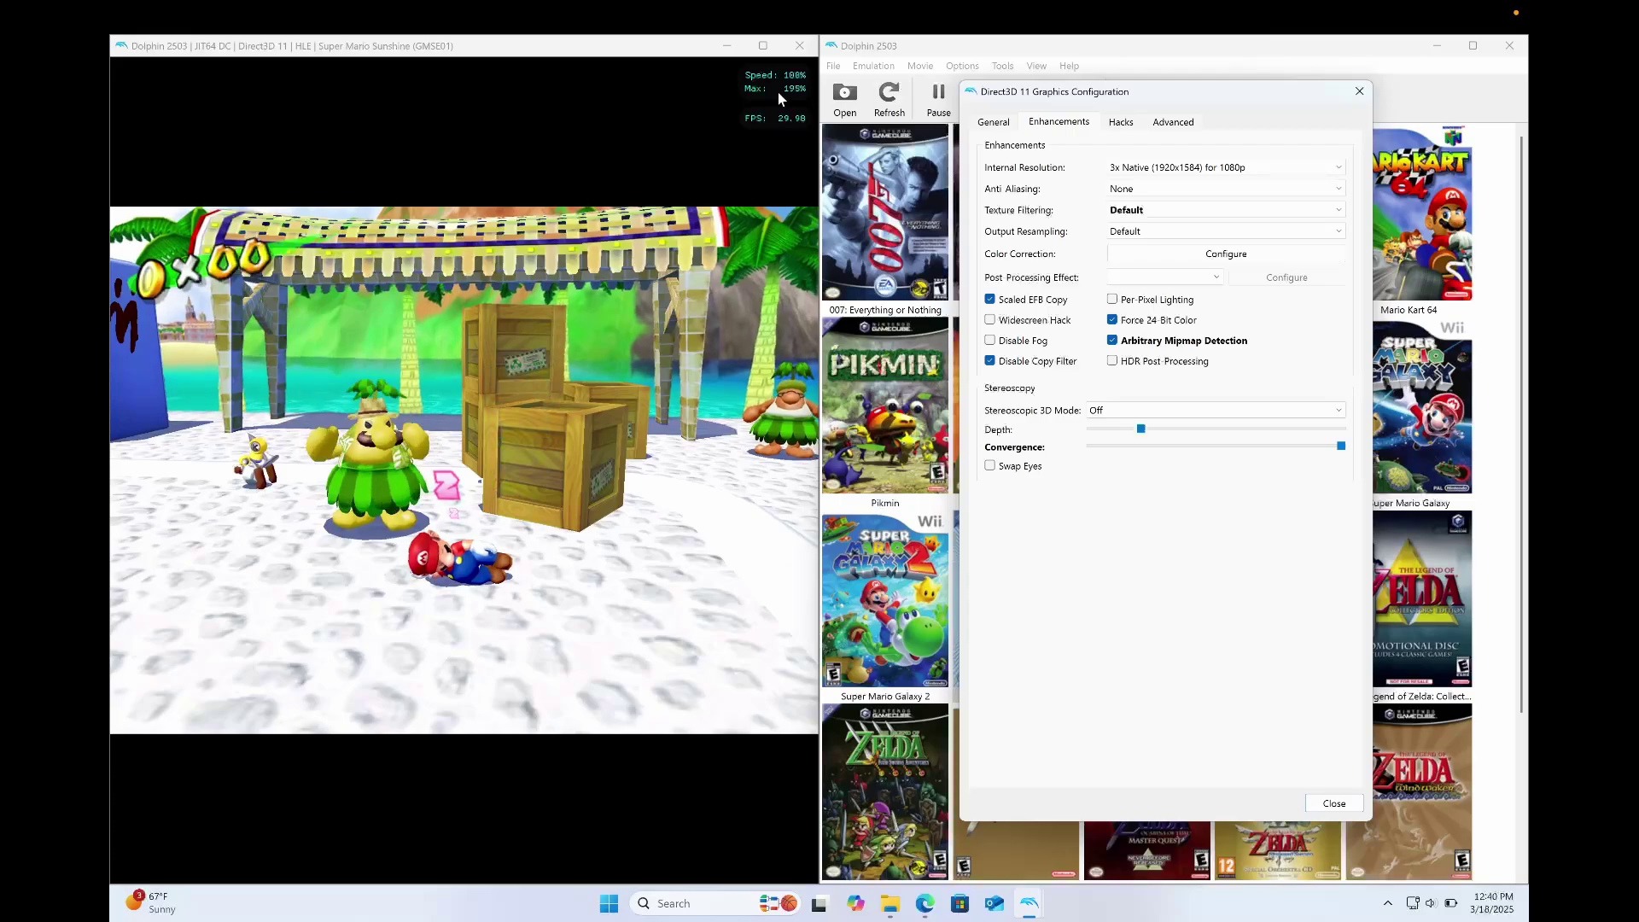
# Step: Try the internal resolution at 6x Native (3840x3168) for 4K in the running game
pyautogui.click(1143, 166)
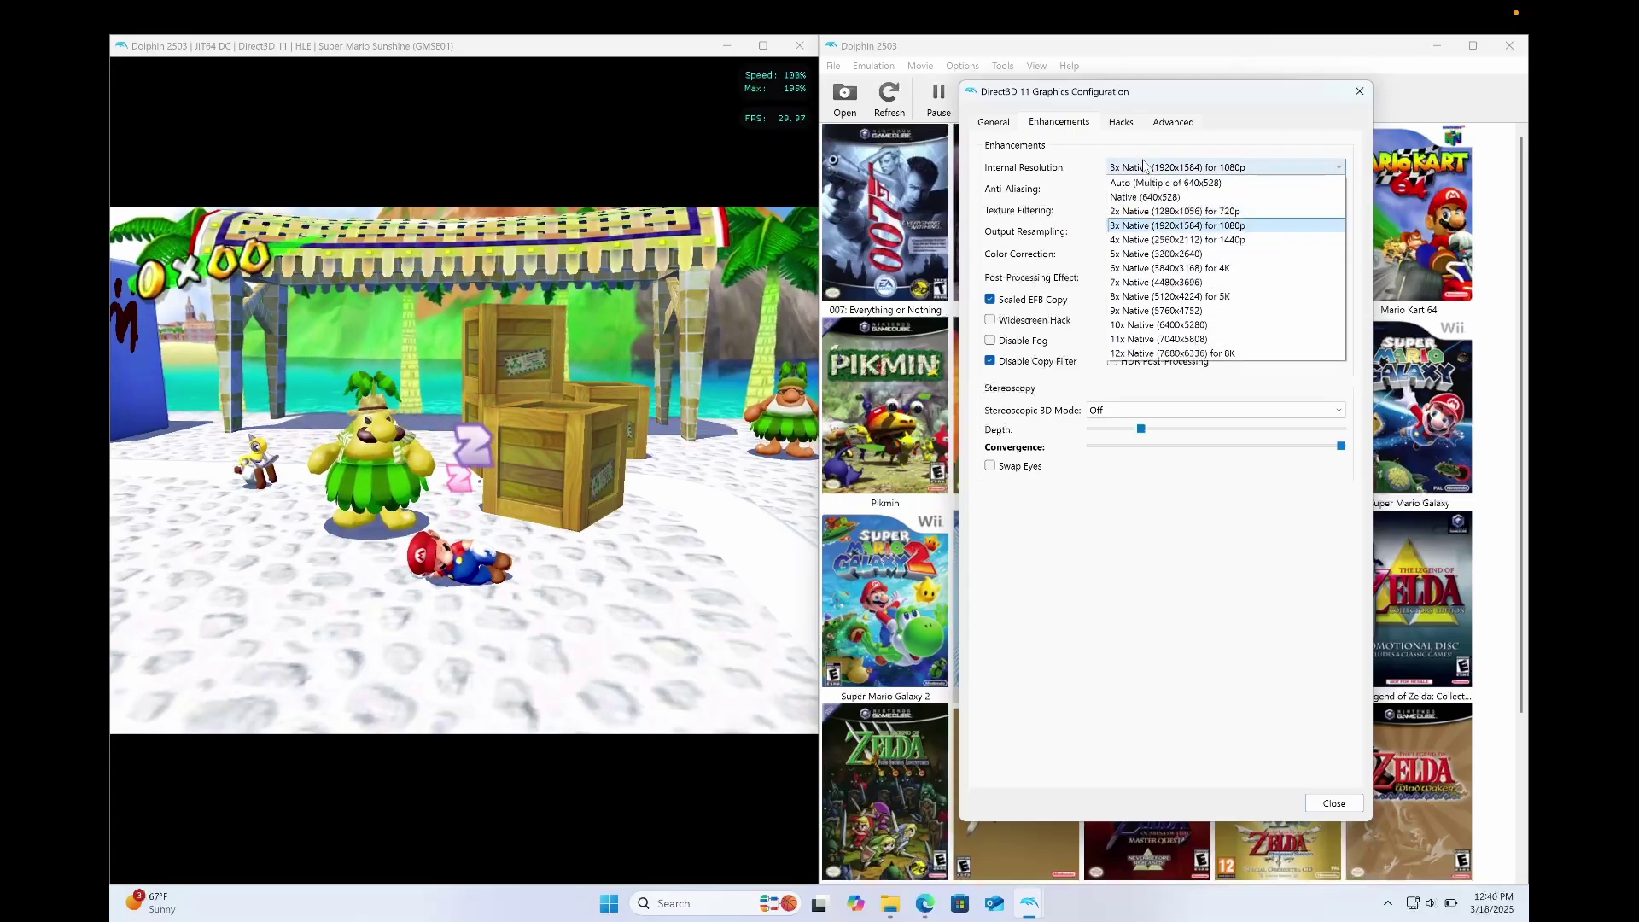
pyautogui.click(1170, 268)
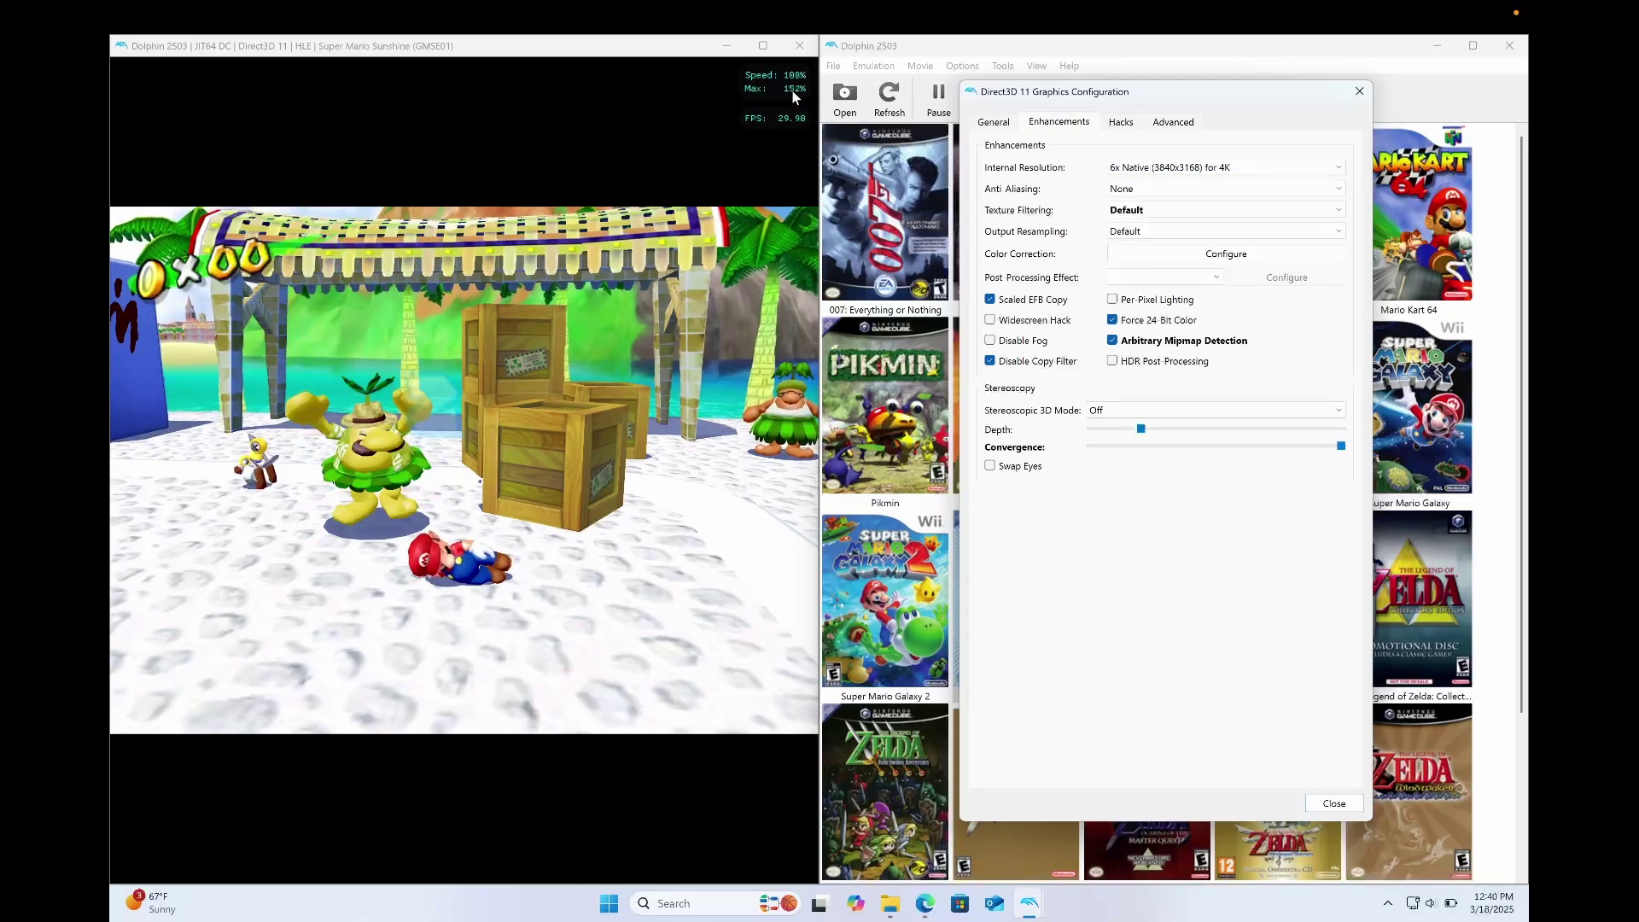
pyautogui.click(683, 285)
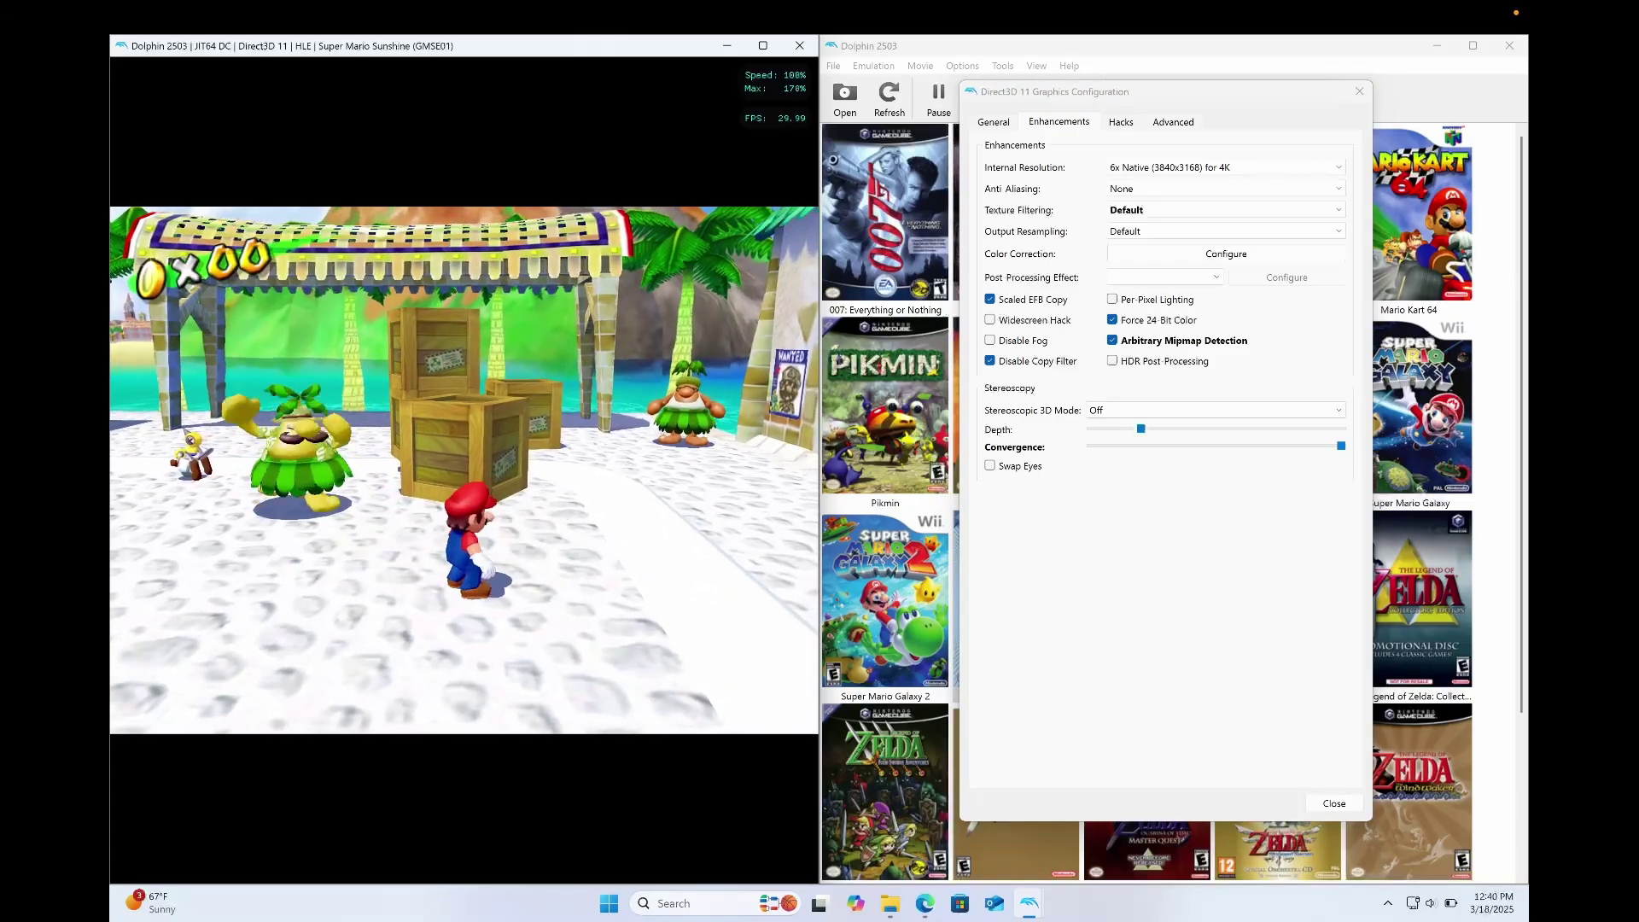
# Step: Try the internal resolution at 12x Native (7680x6336) for 8K and run Mario around to test performance
pyautogui.click(1144, 167)
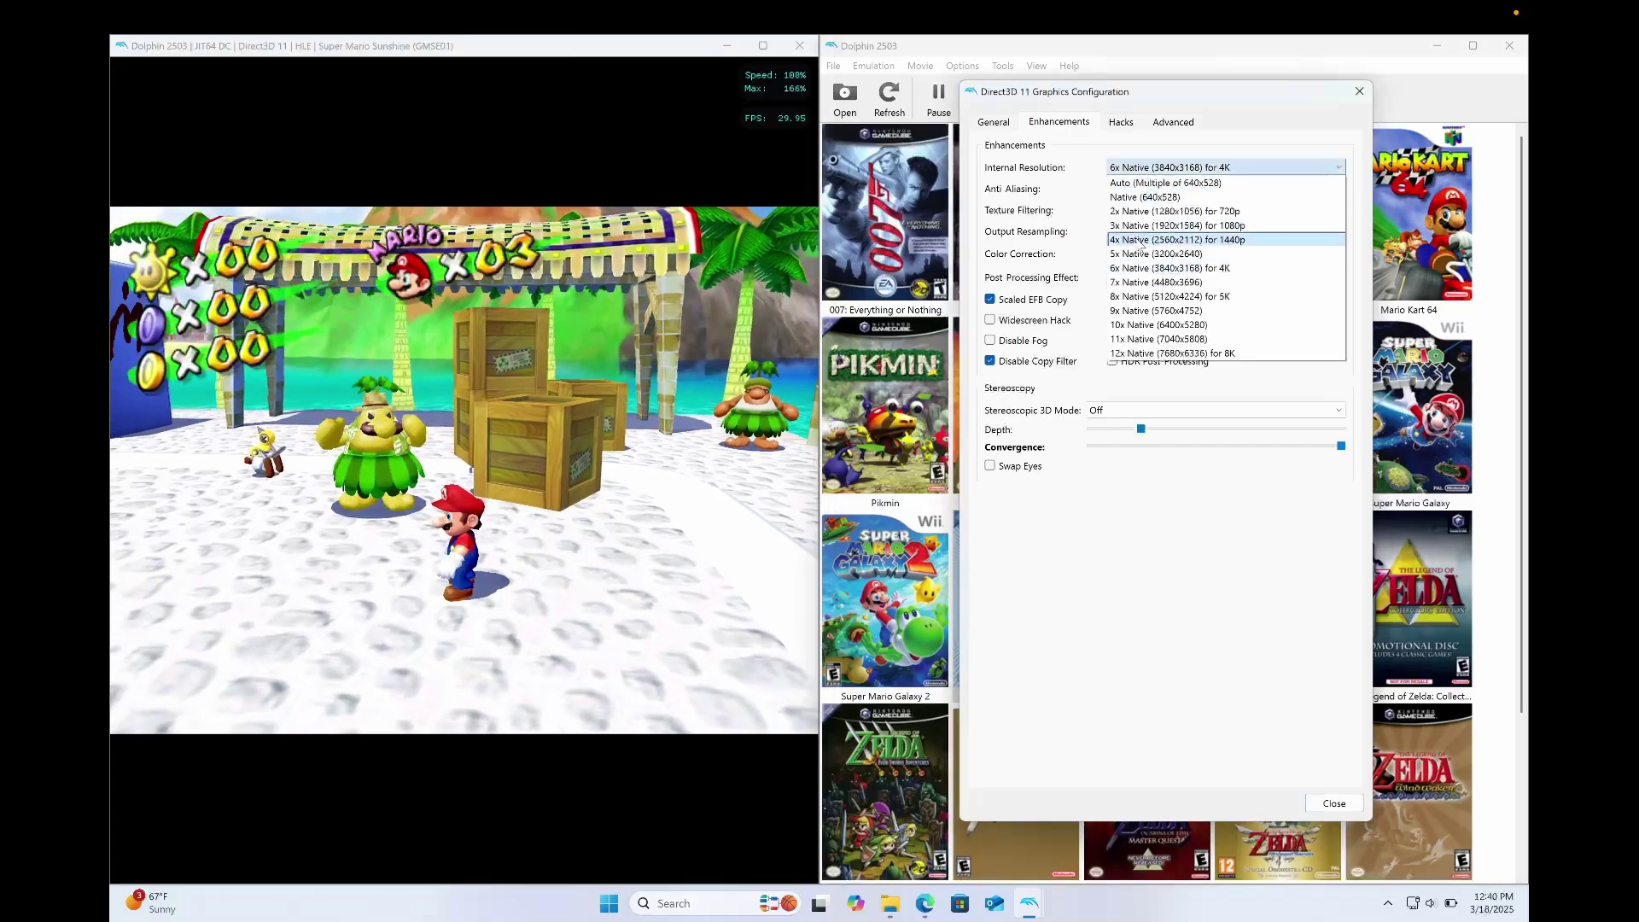
pyautogui.click(1144, 353)
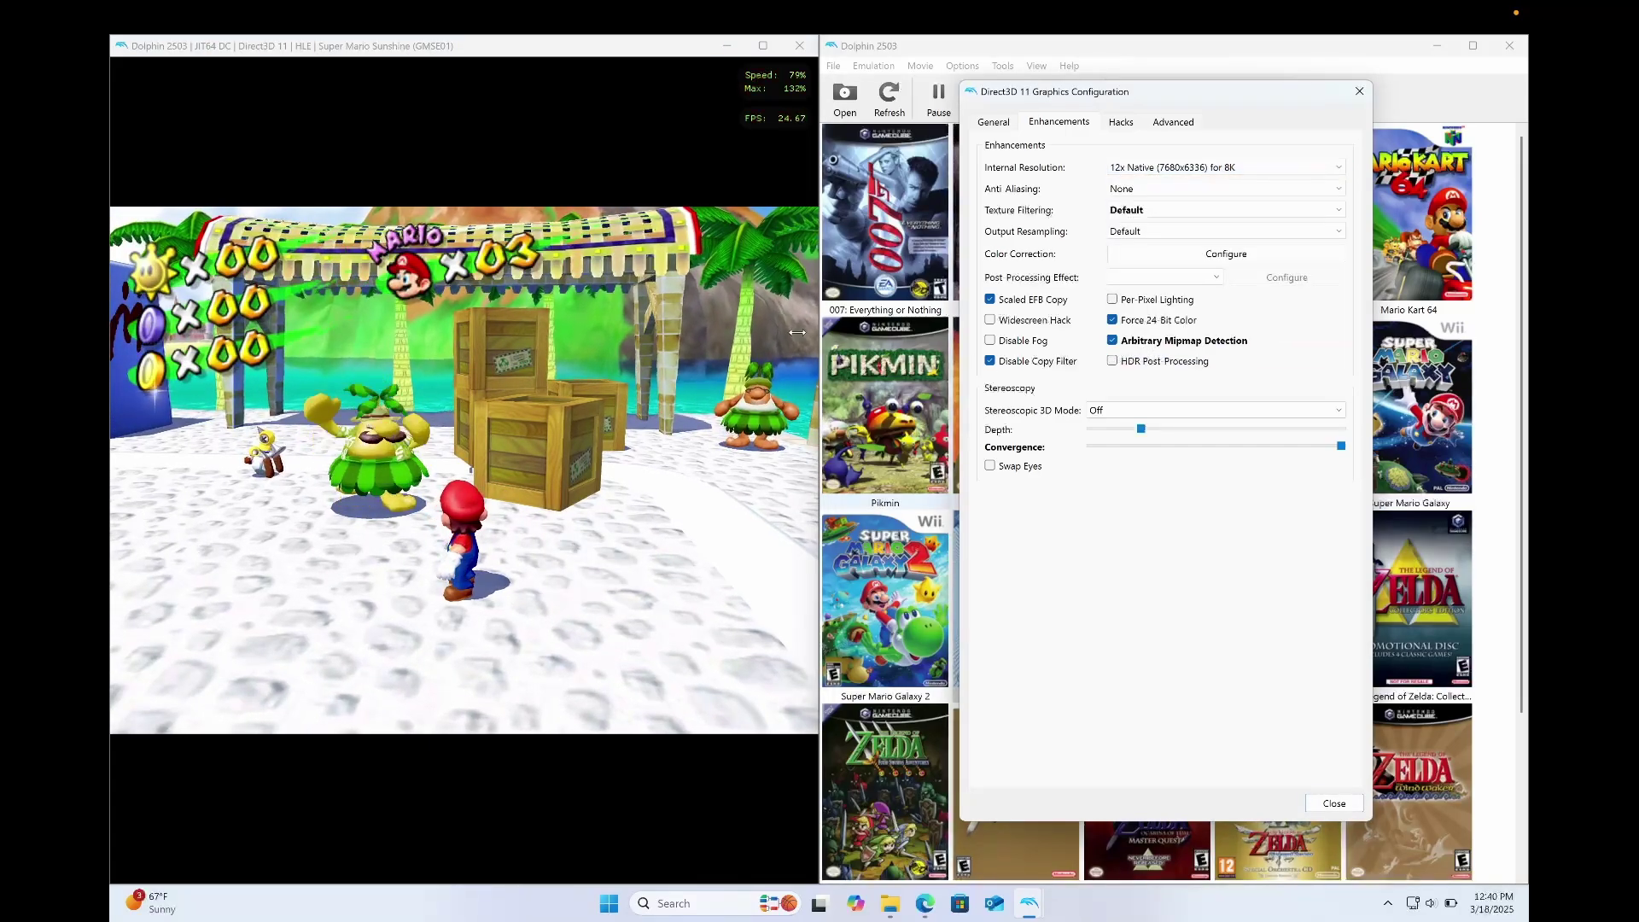
pyautogui.click(627, 392)
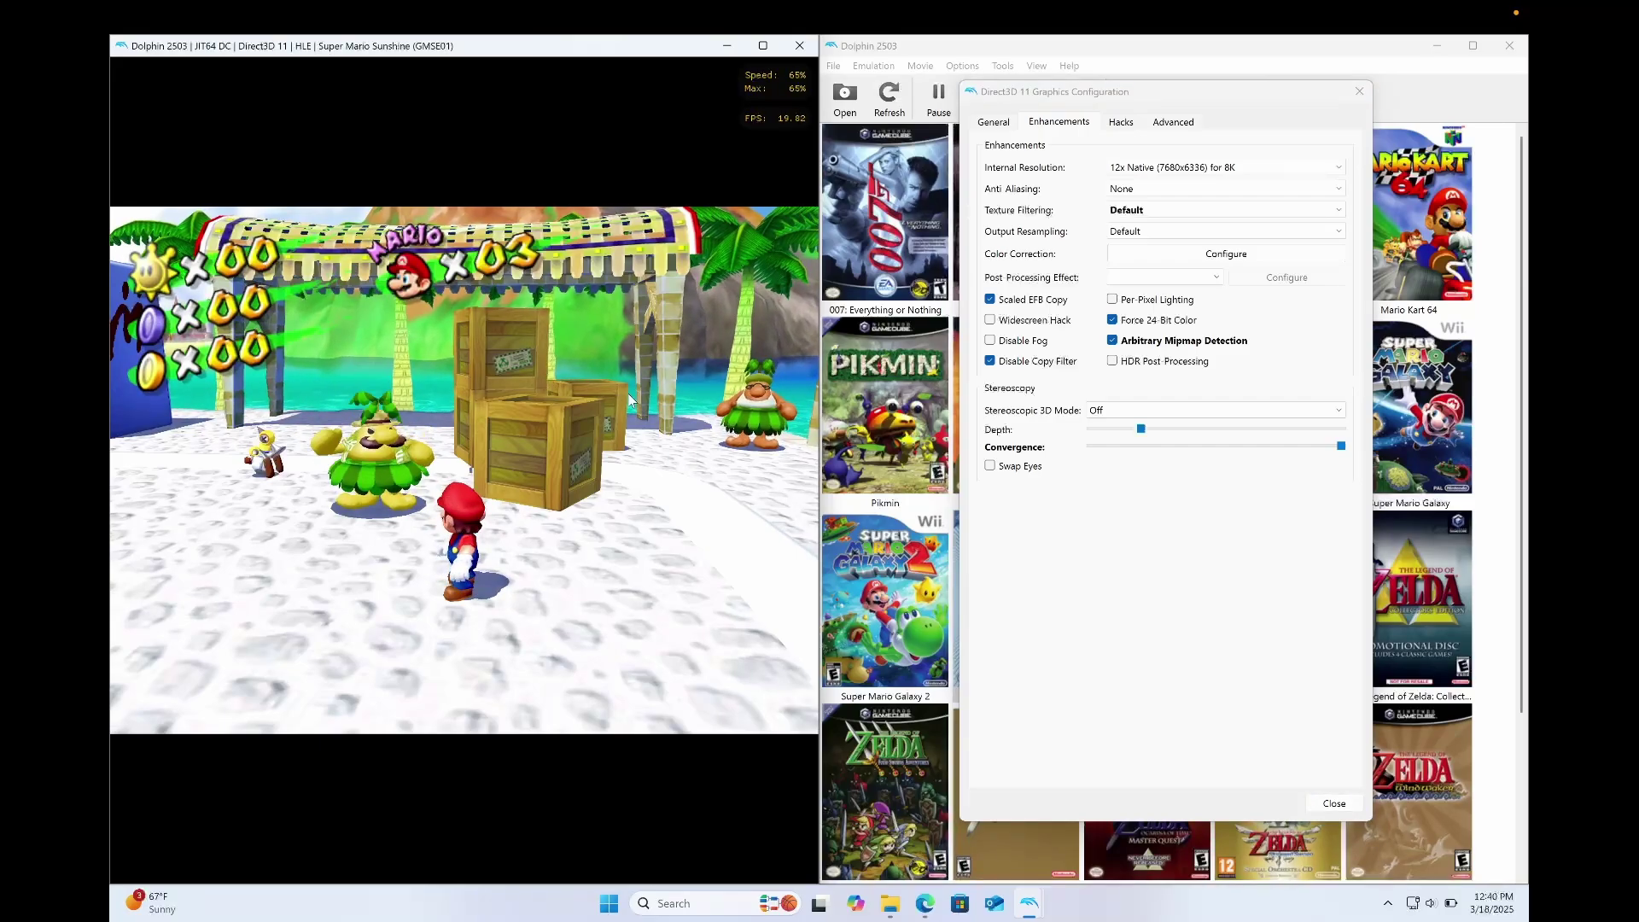
pyautogui.press('Down')
pyautogui.press('Up')
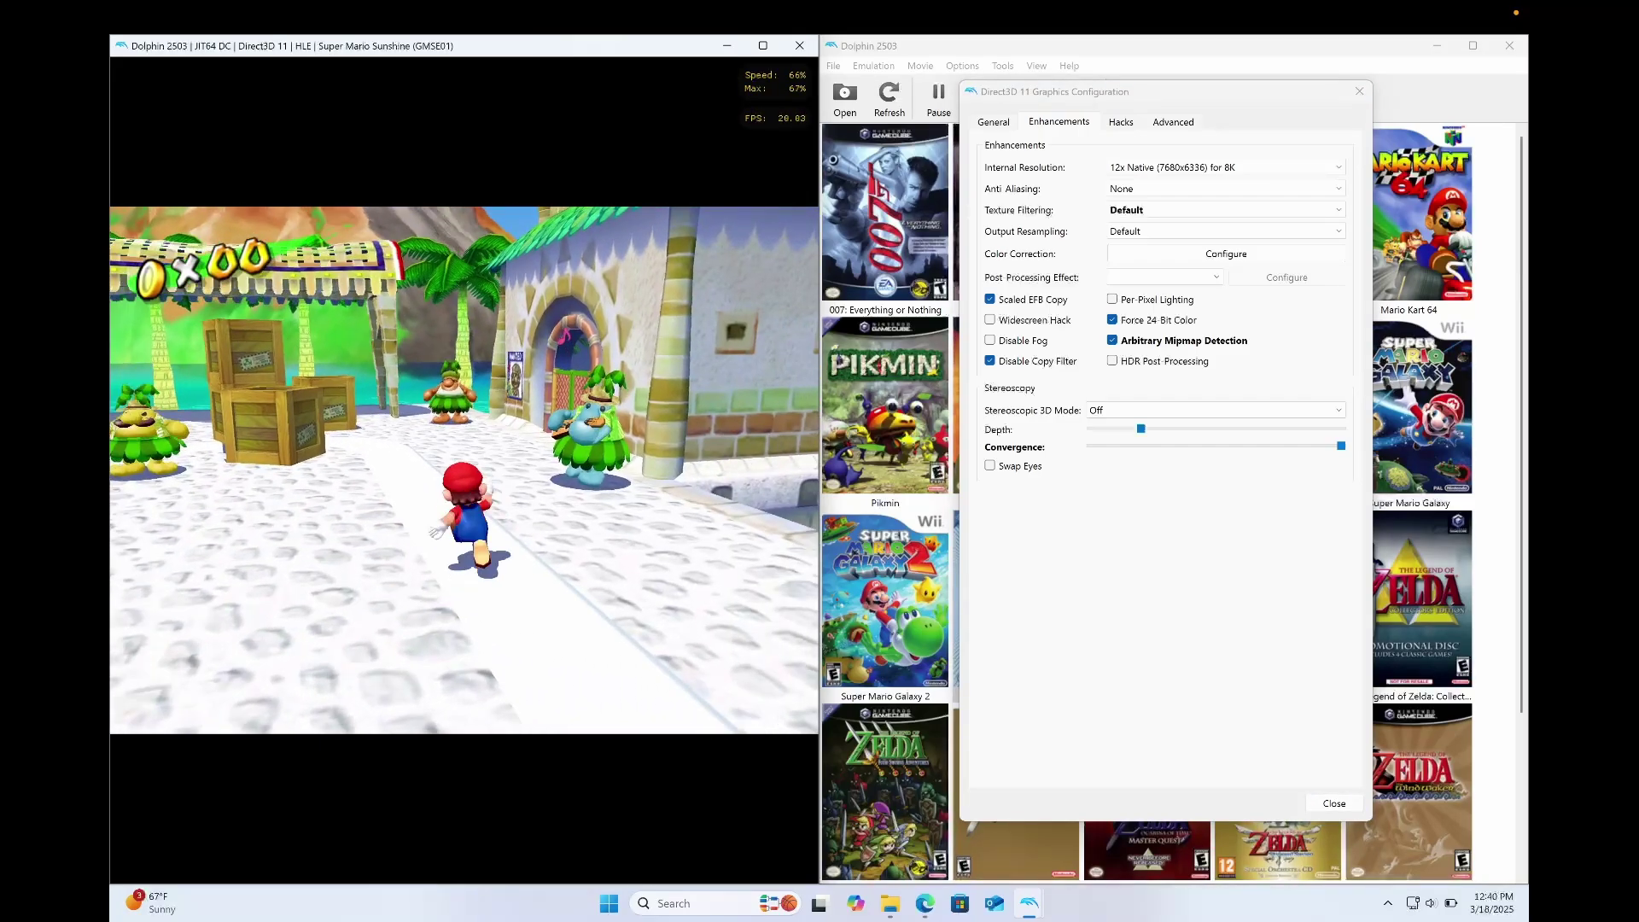
pyautogui.press('Left')
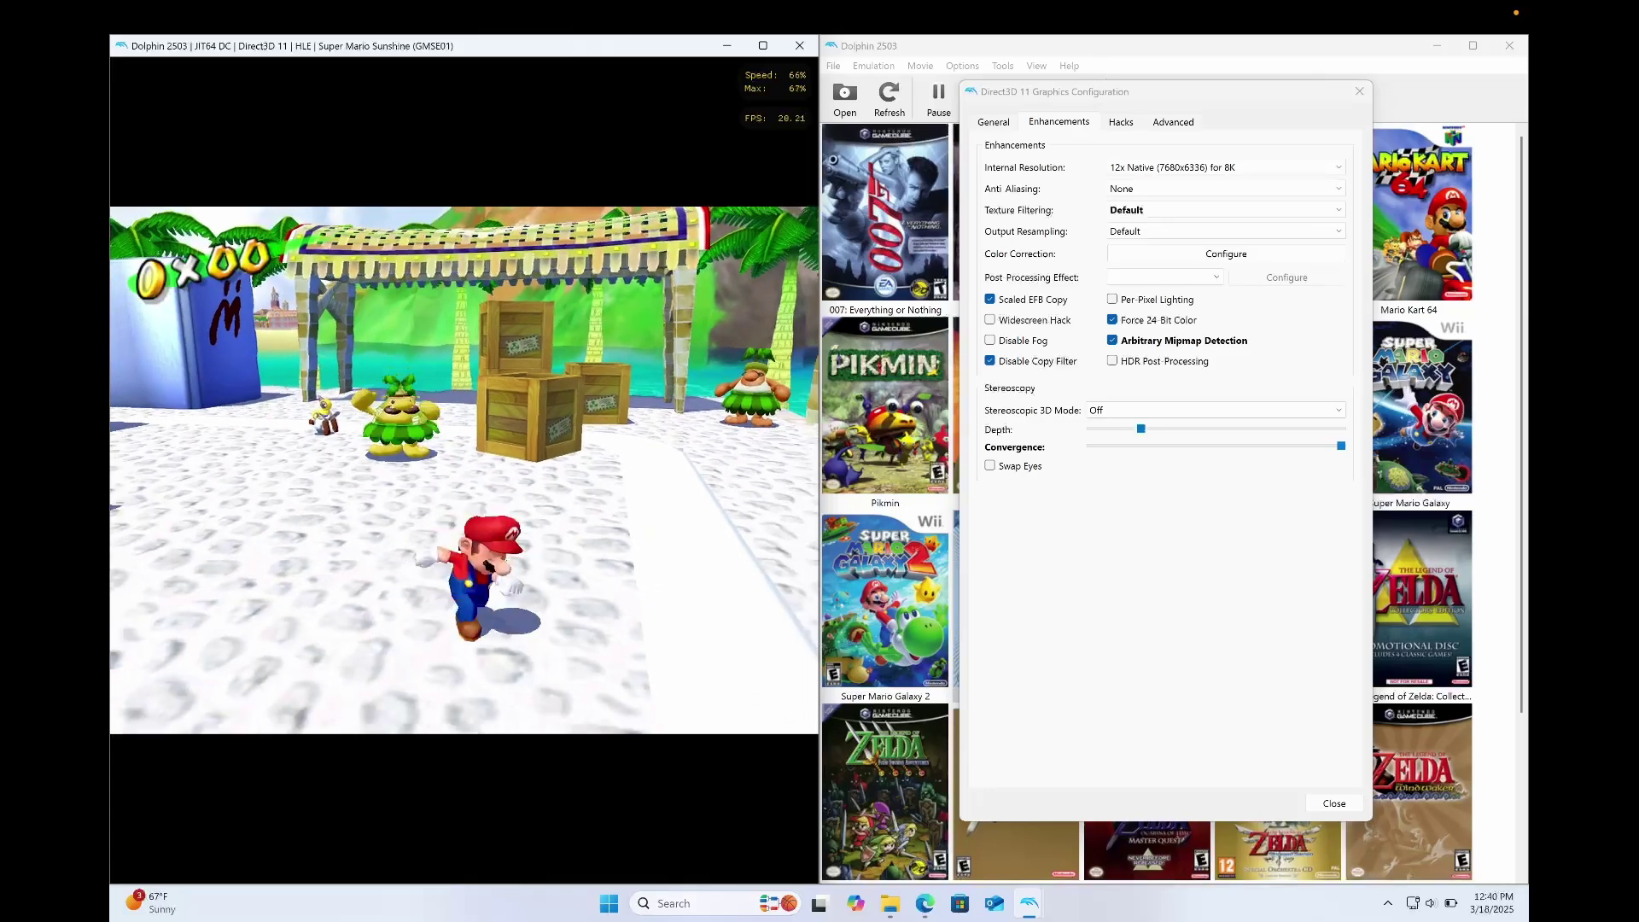
pyautogui.press('Left')
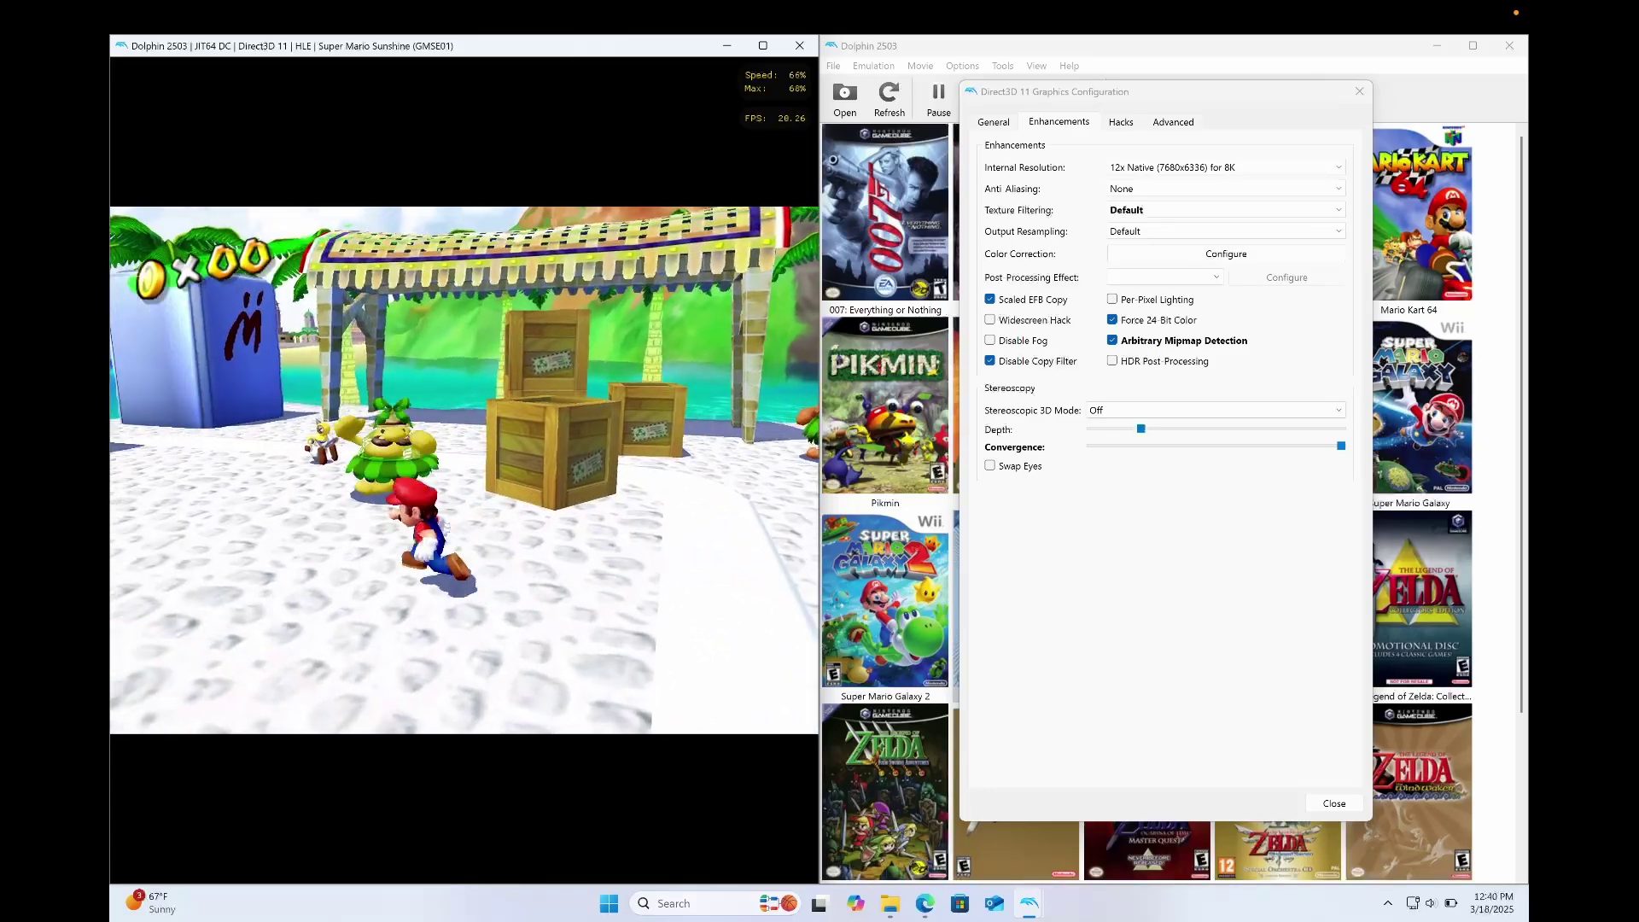
# Step: Set the internal resolution to 3x Native (1920x1584) for 1080p
pyautogui.click(1211, 167)
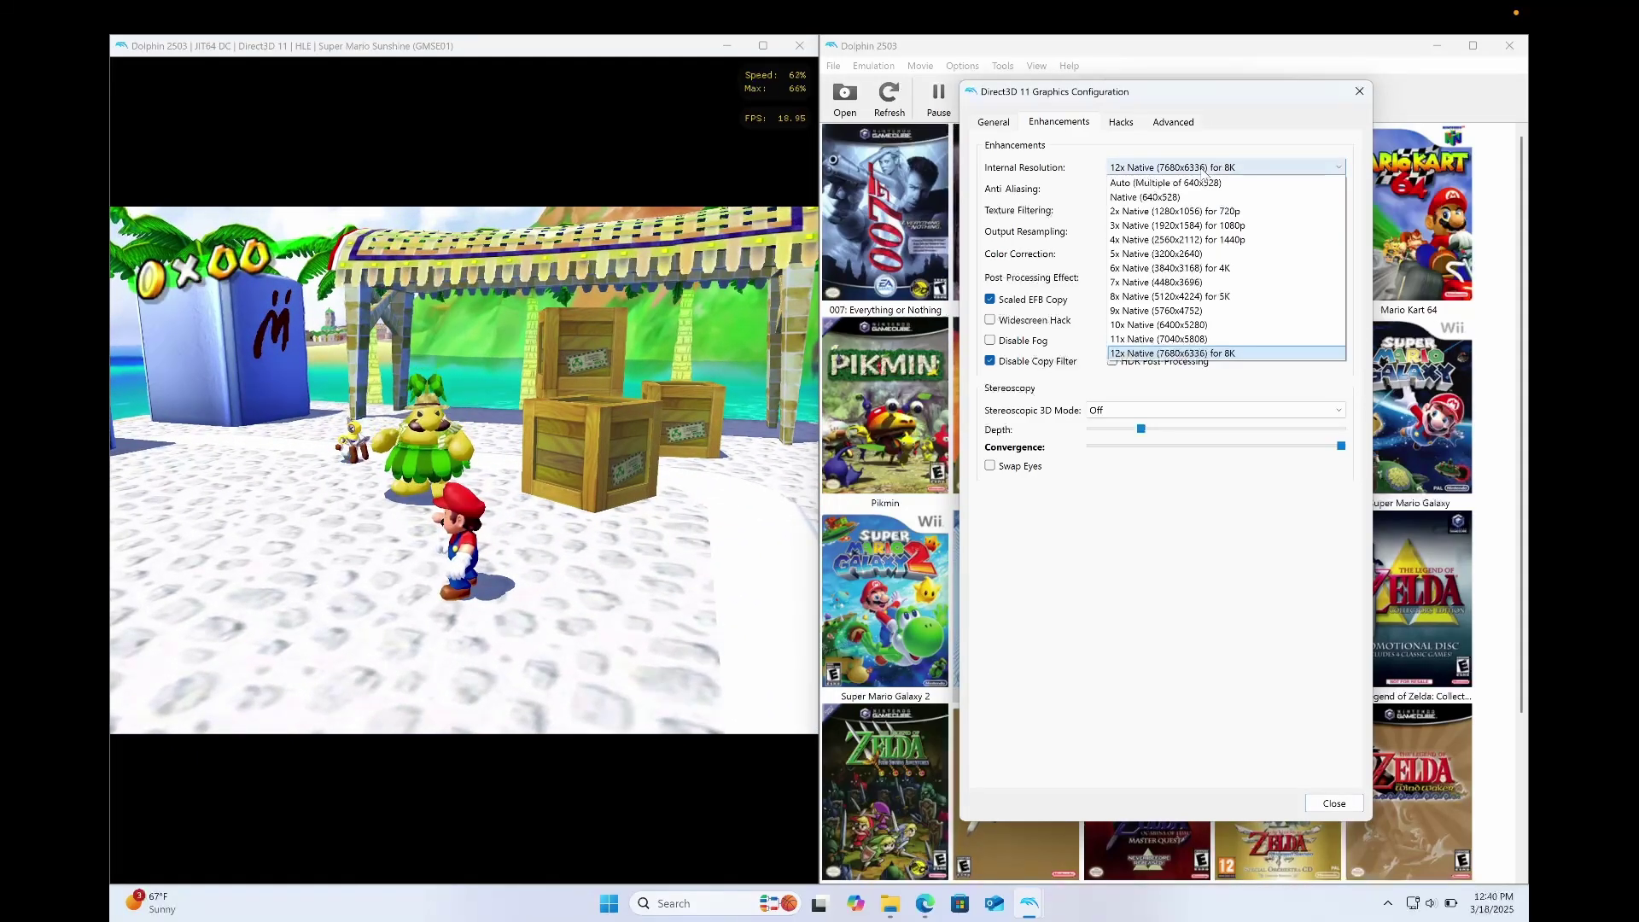
pyautogui.click(1165, 226)
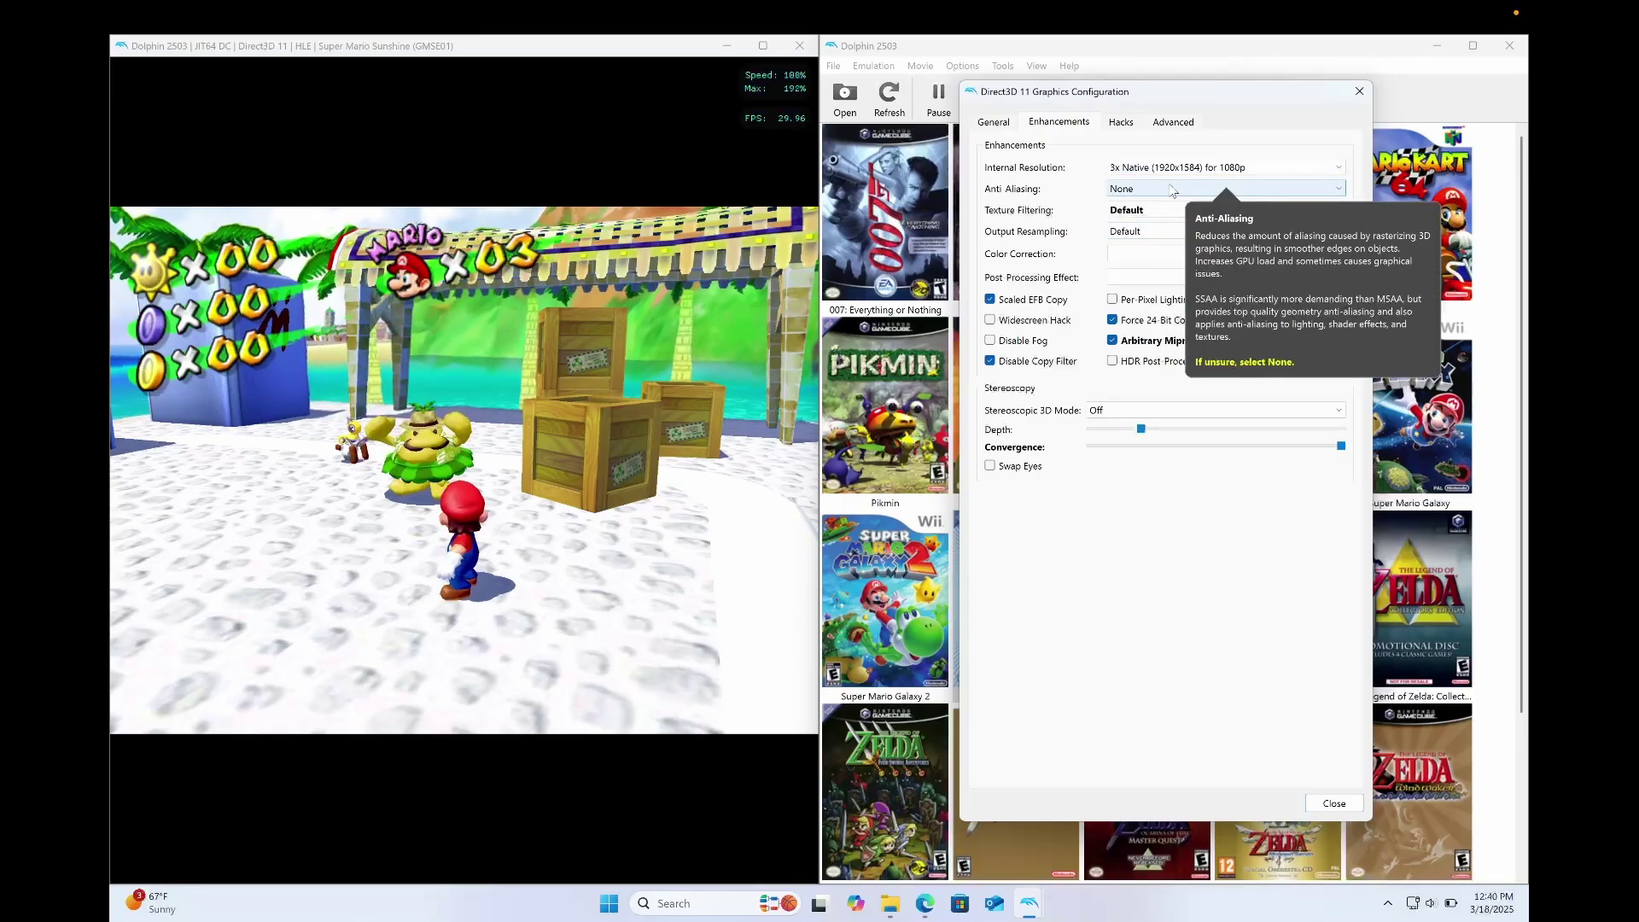
# Step: Set the anti-aliasing to 4x SSAA, and raise it to 8x SSAA
pyautogui.click(1172, 190)
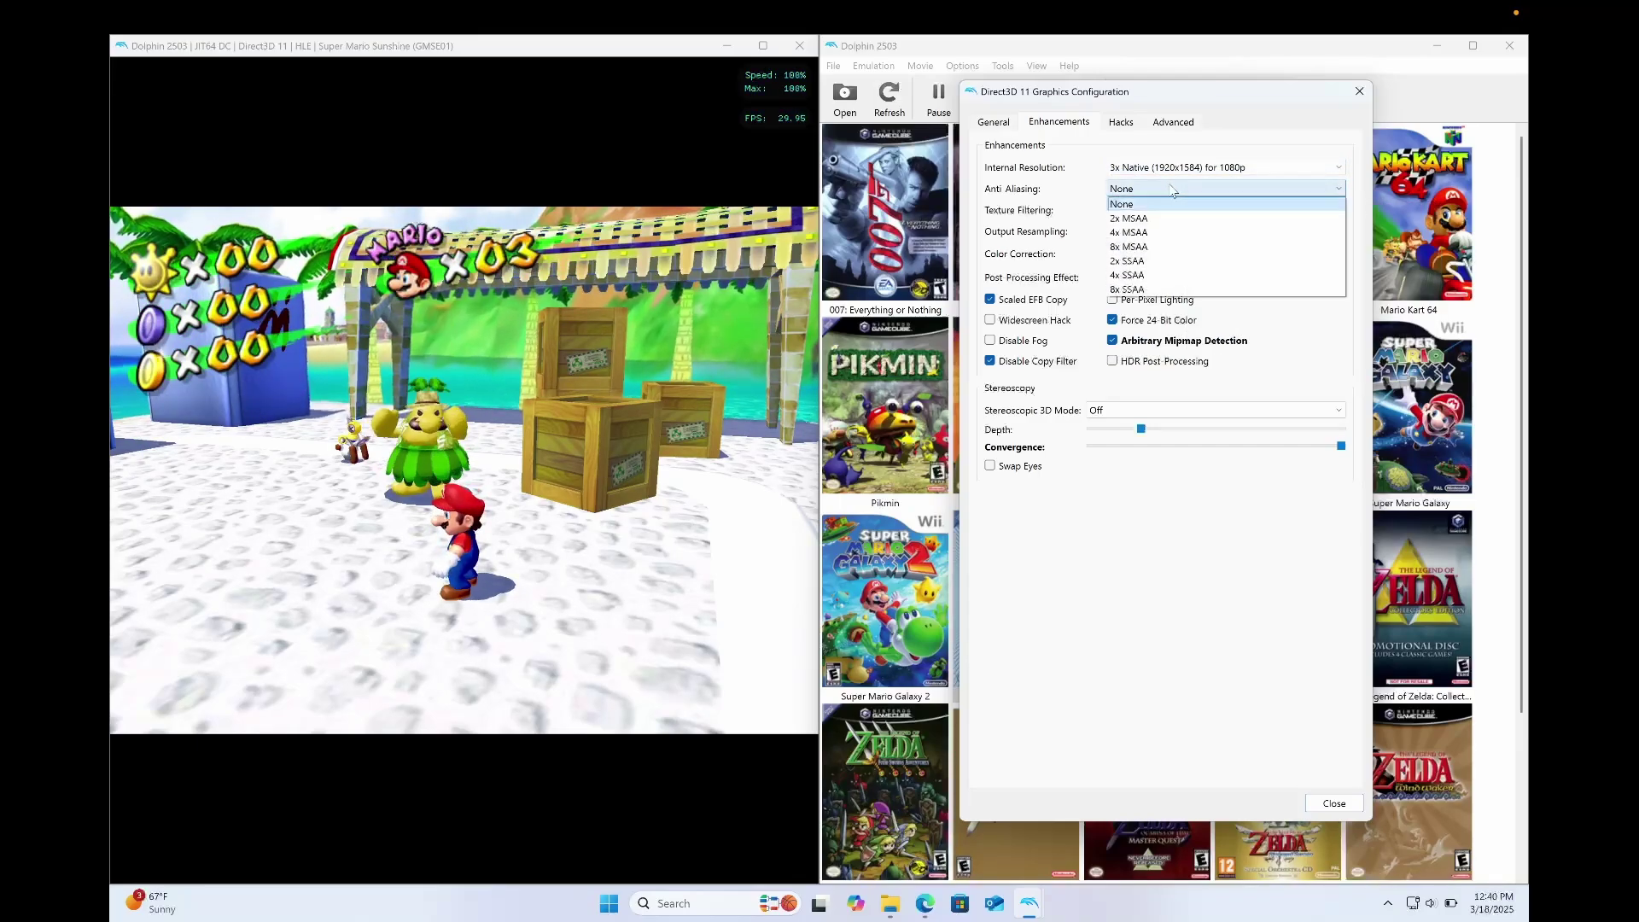
pyautogui.click(1144, 277)
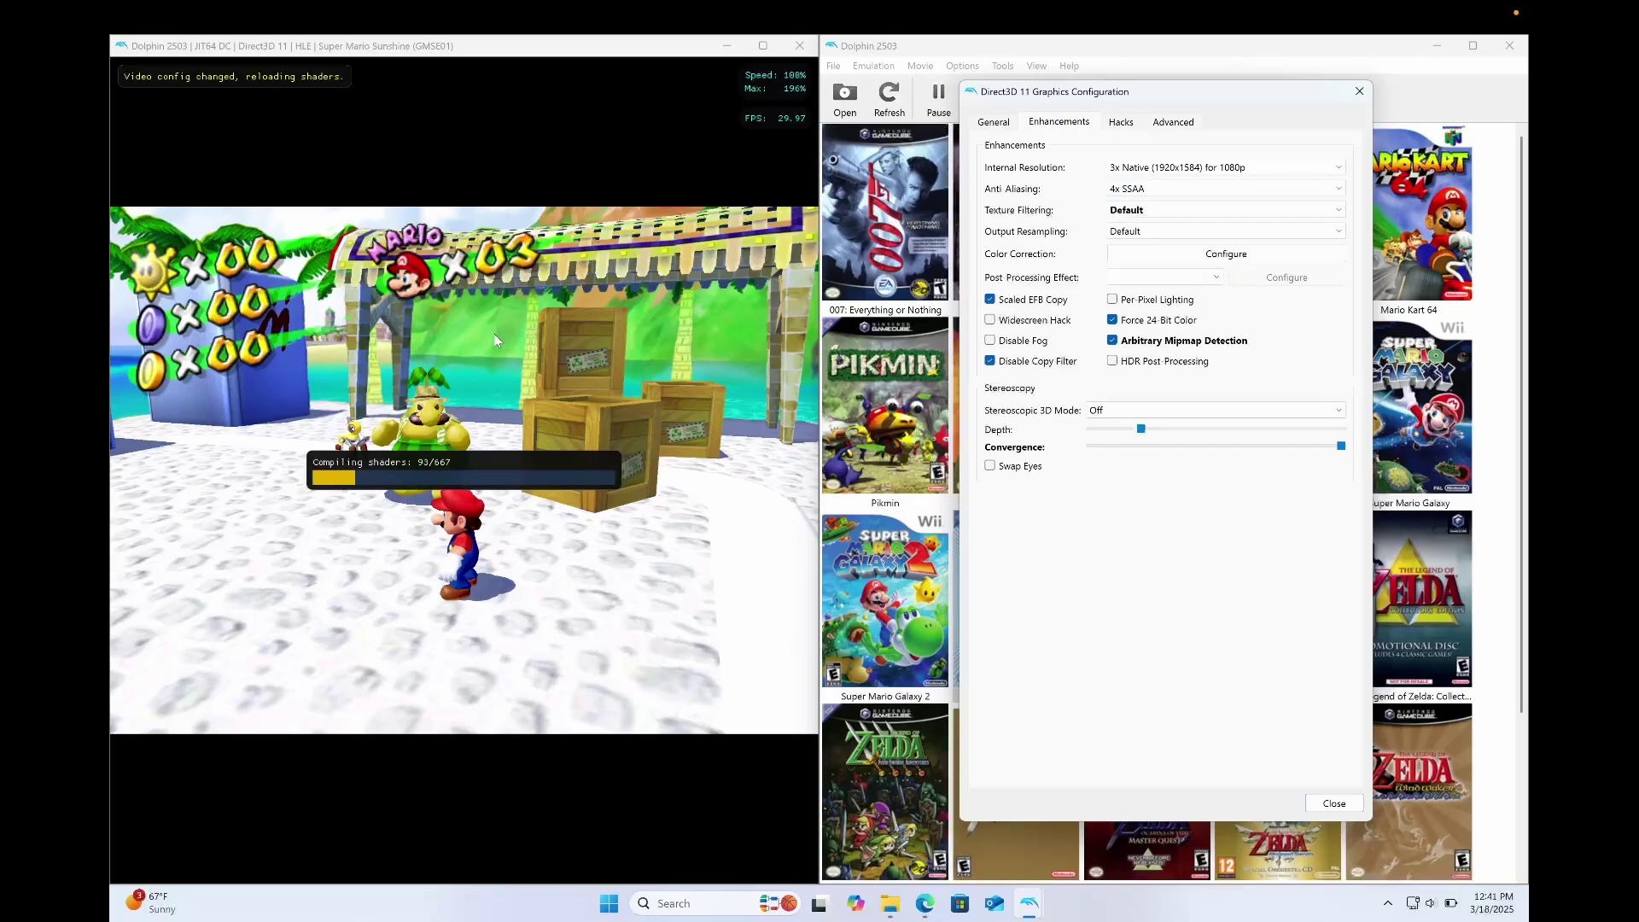
pyautogui.press('Down')
# Step: Run Mario around the plaza to check how the game looks and performs with 8x SSAA
pyautogui.click(448, 371)
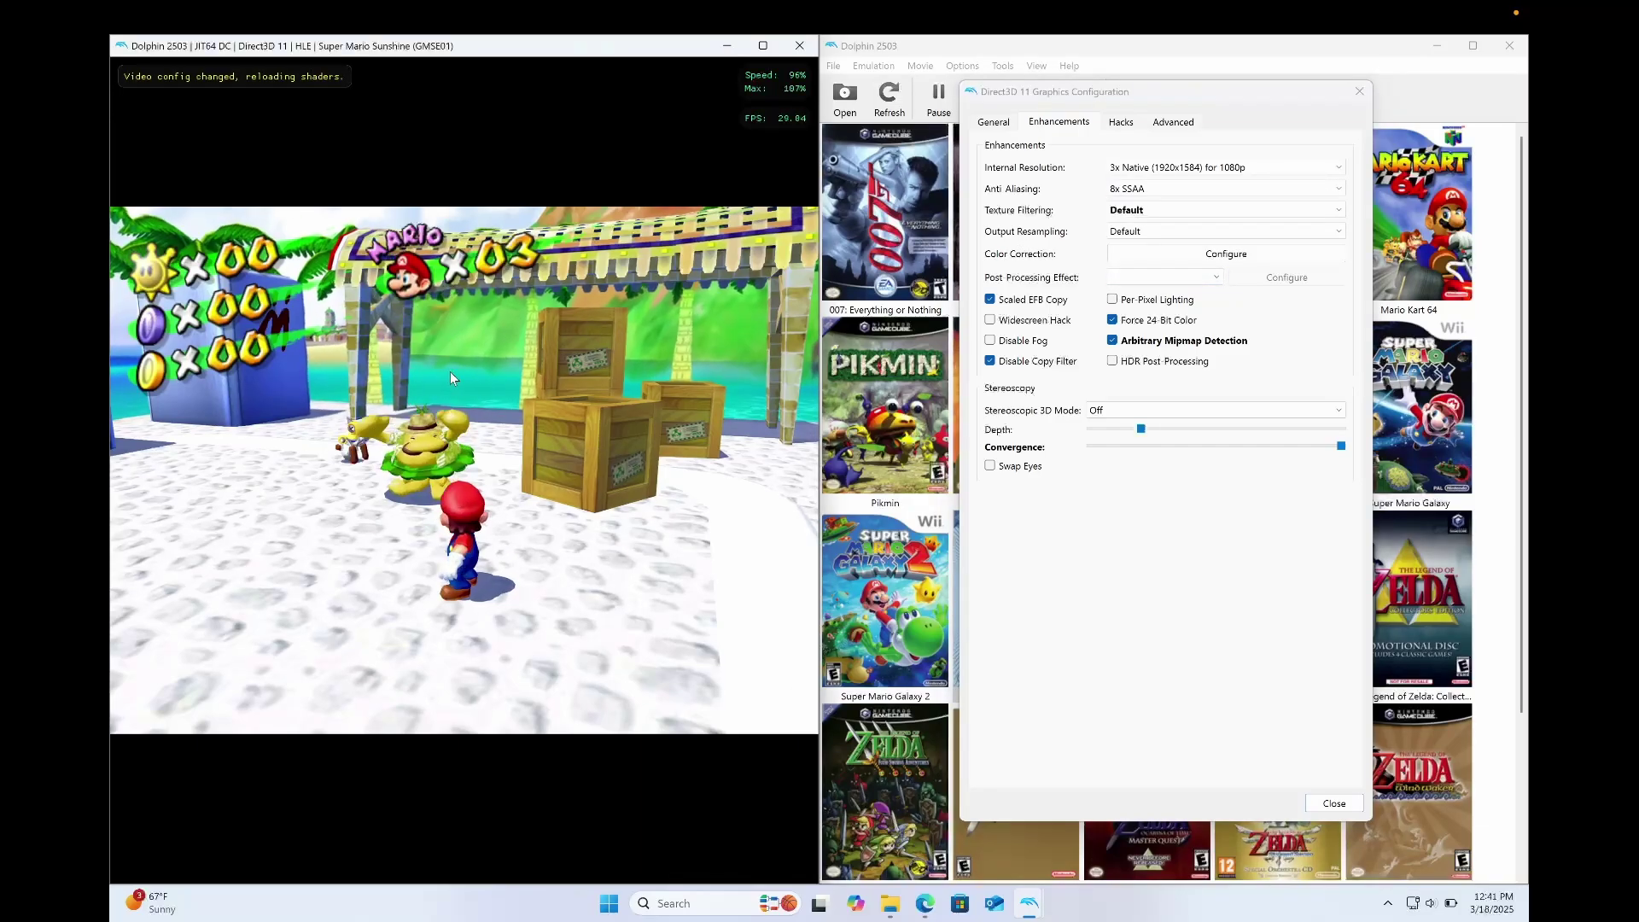
pyautogui.press('Left')
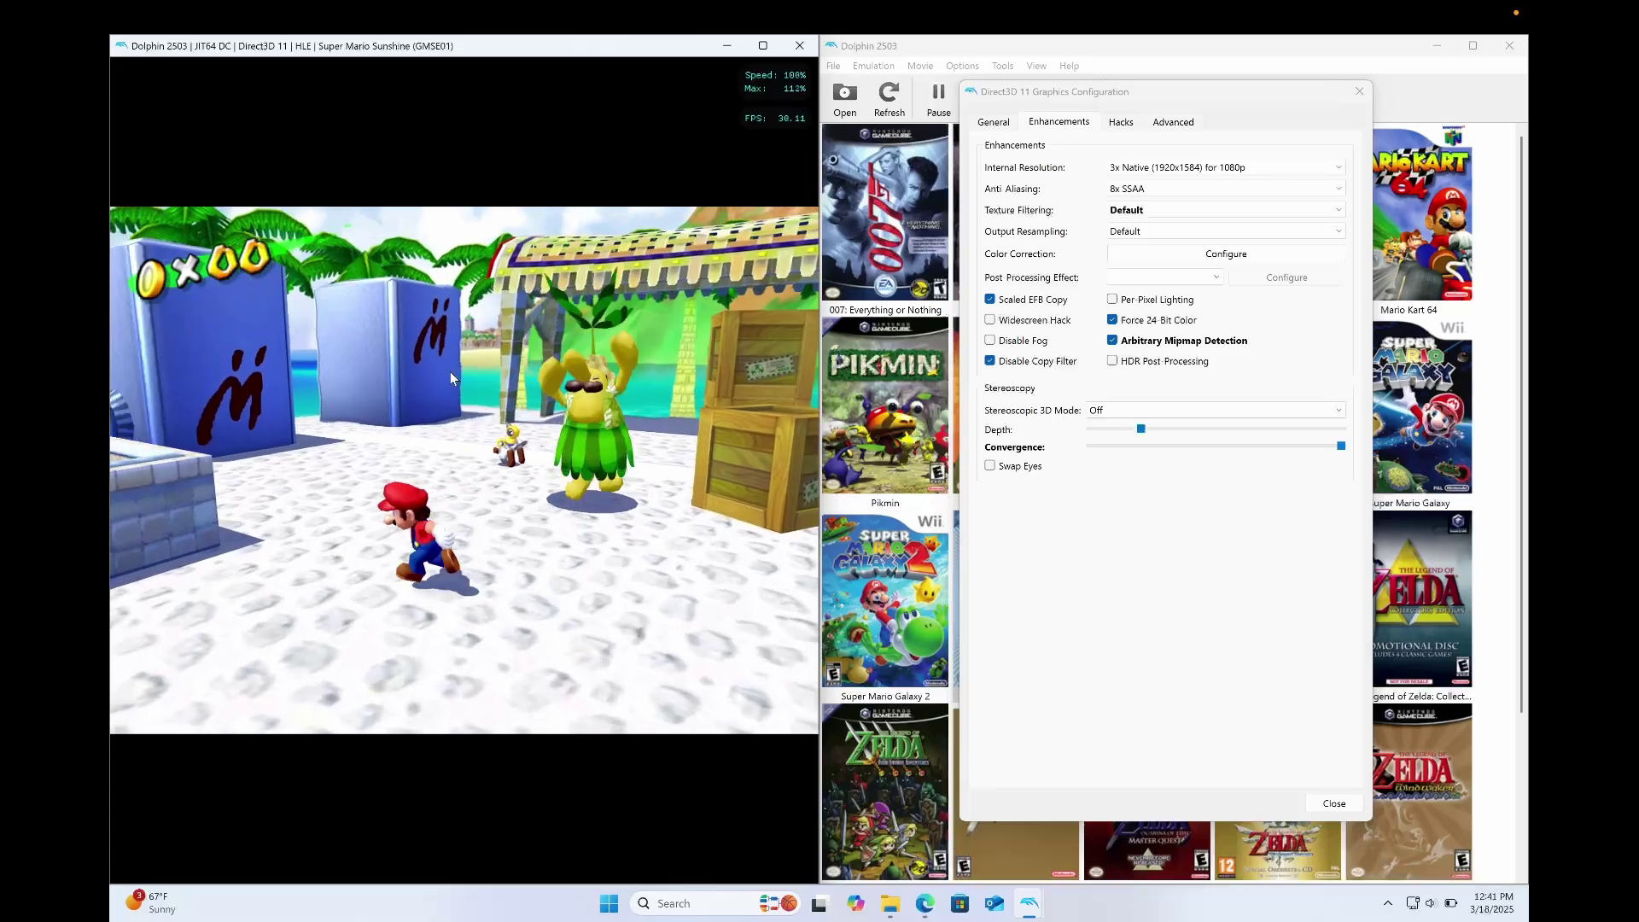
pyautogui.press('Up')
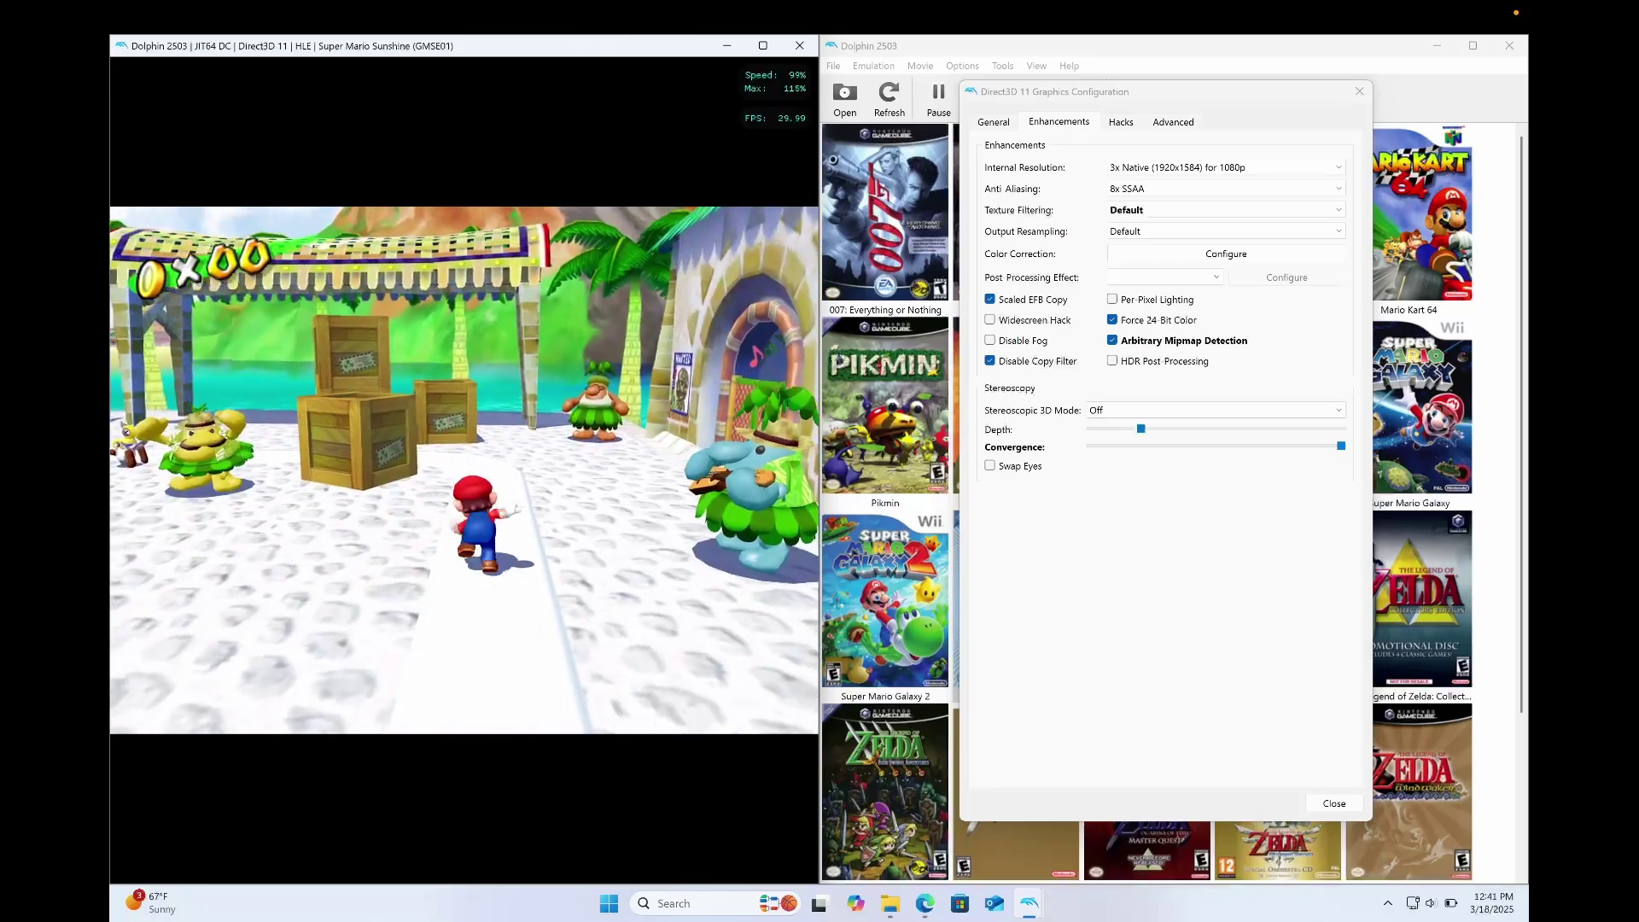
pyautogui.press('Up')
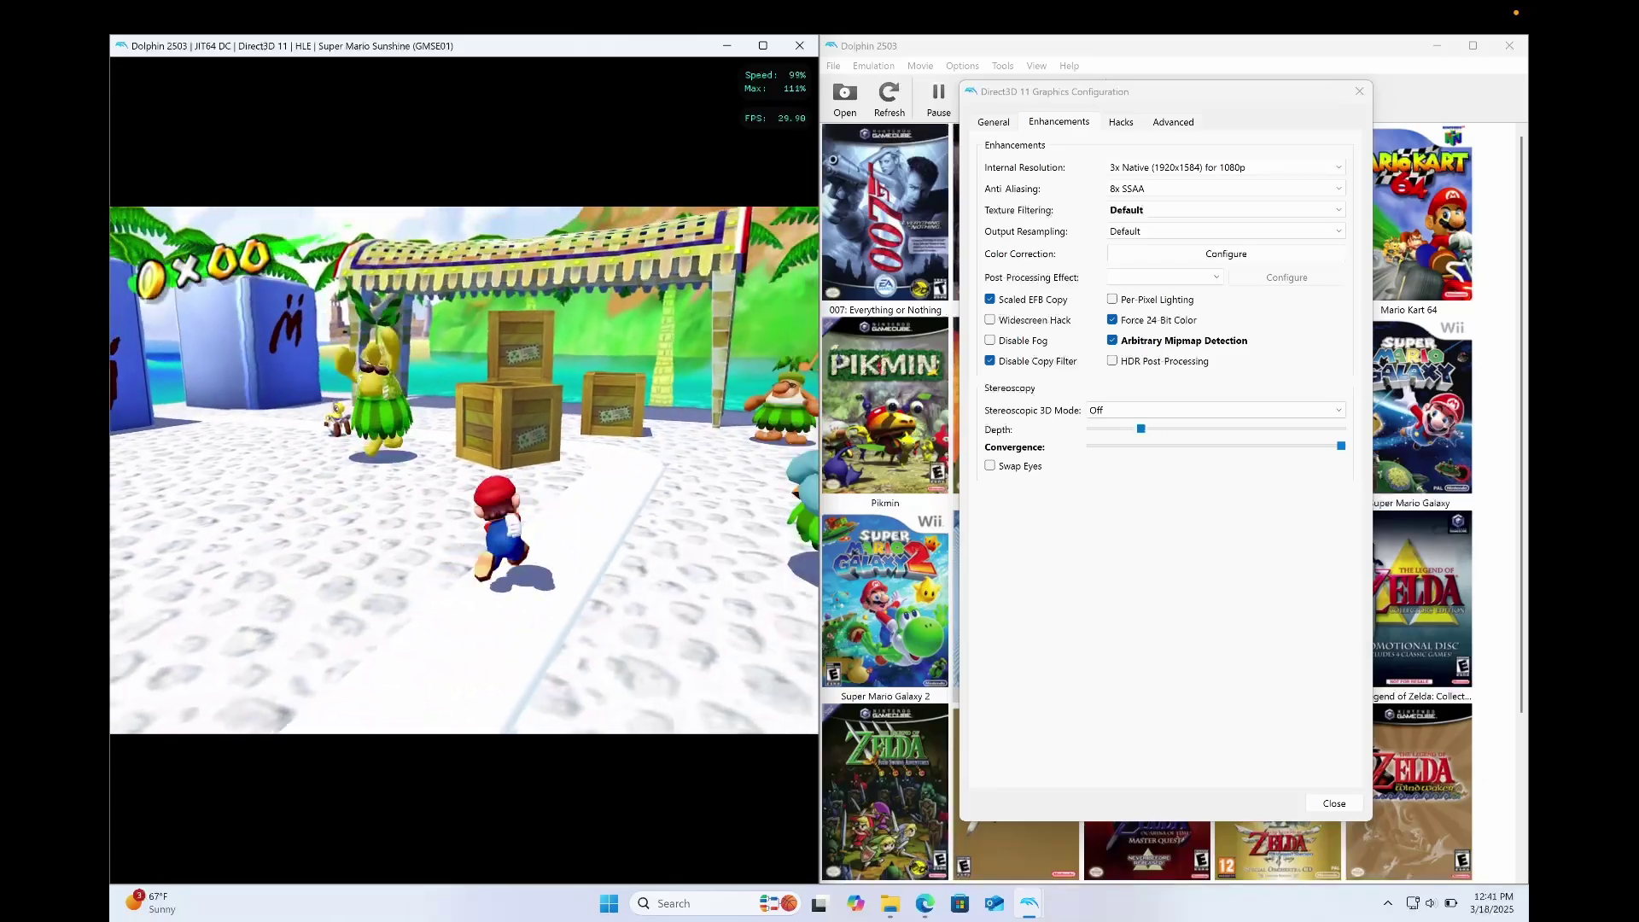
pyautogui.press('Left')
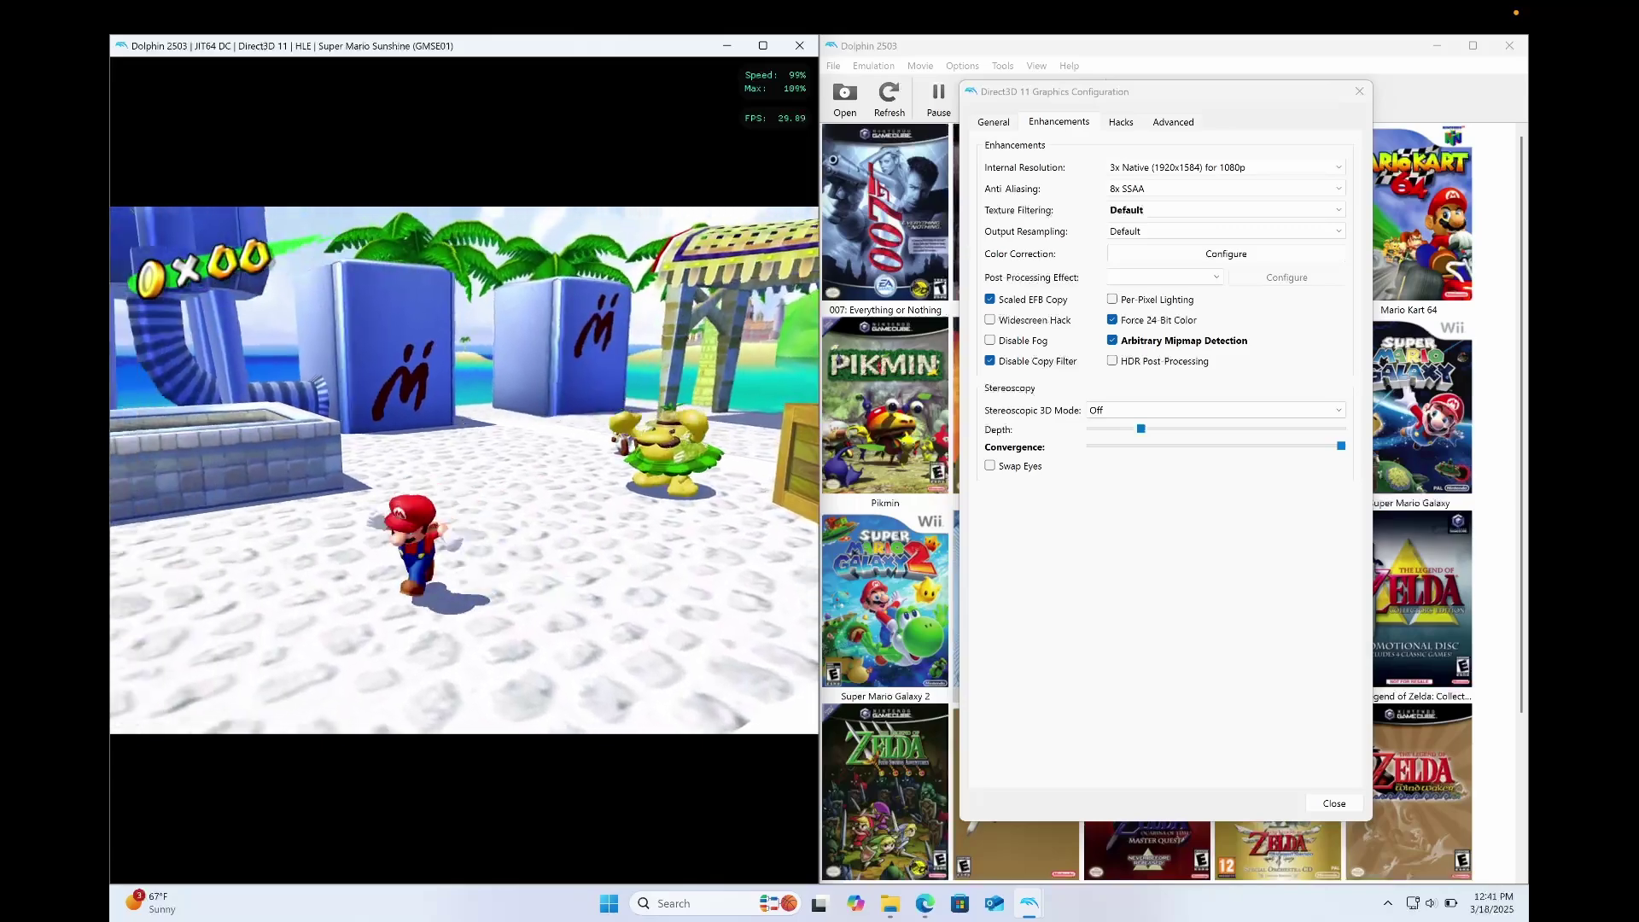
pyautogui.press('Up')
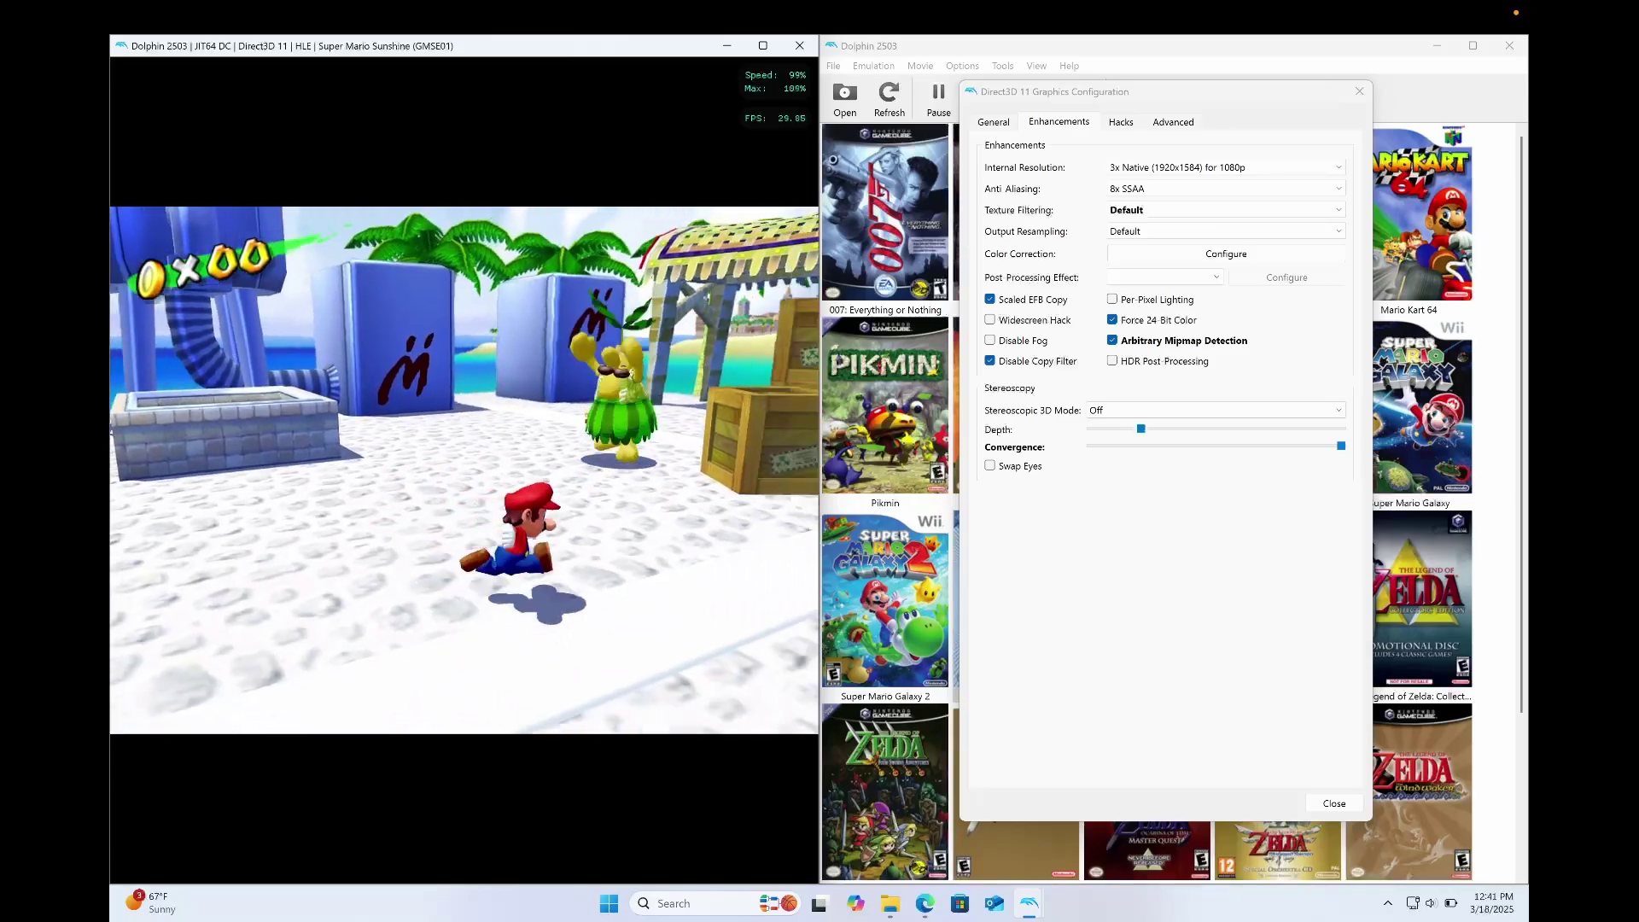
pyautogui.press('Left')
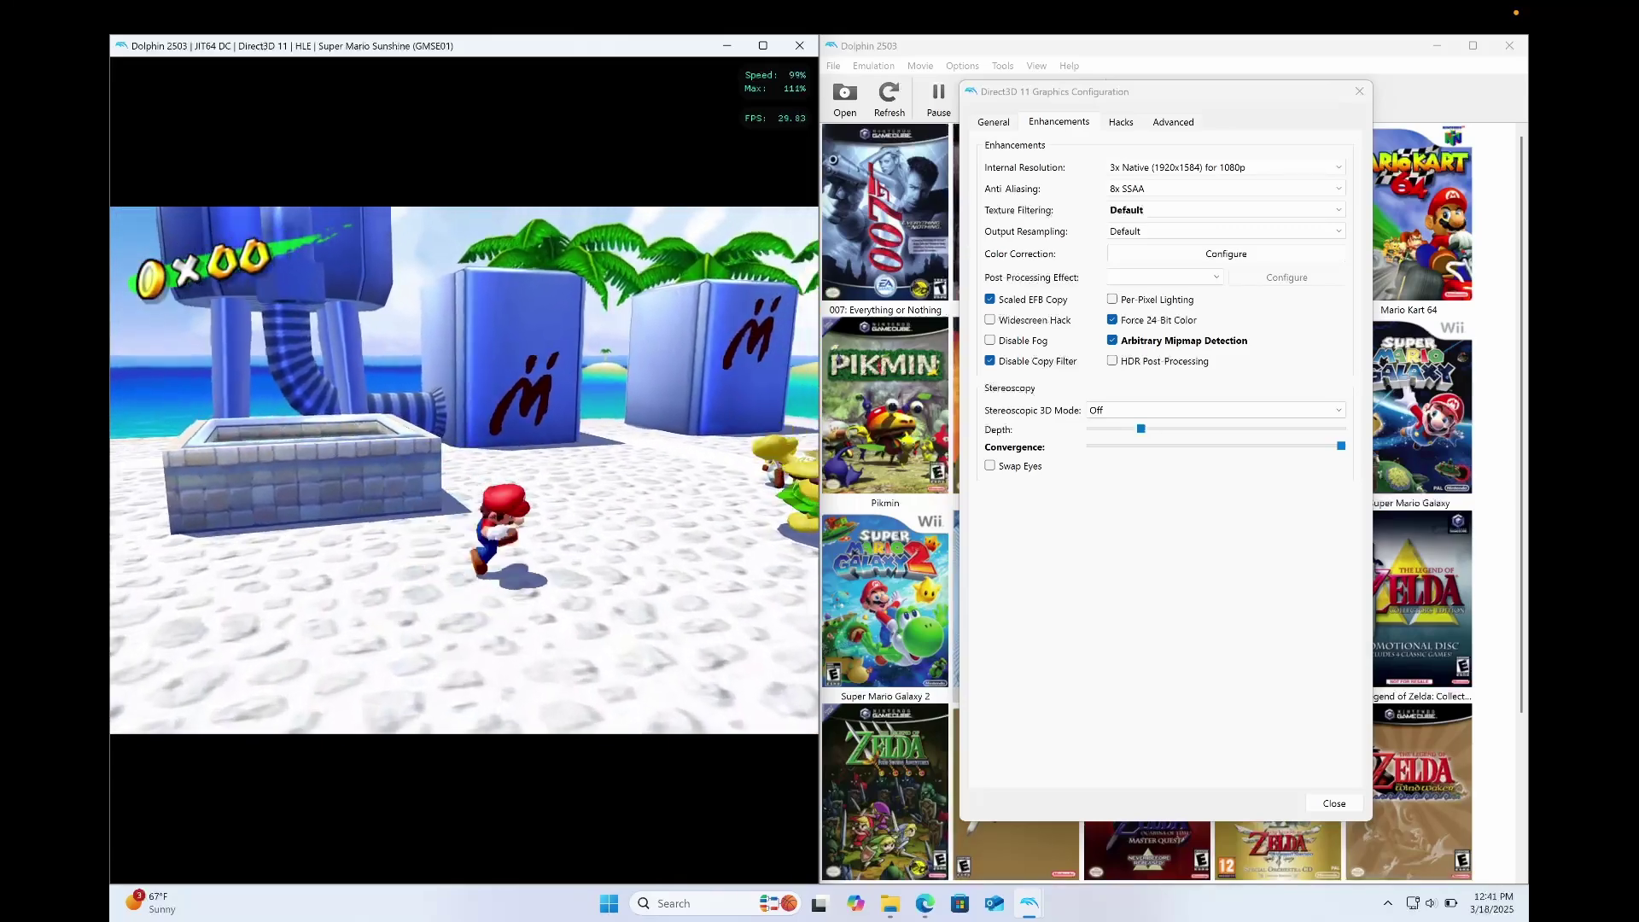
pyautogui.press('Right')
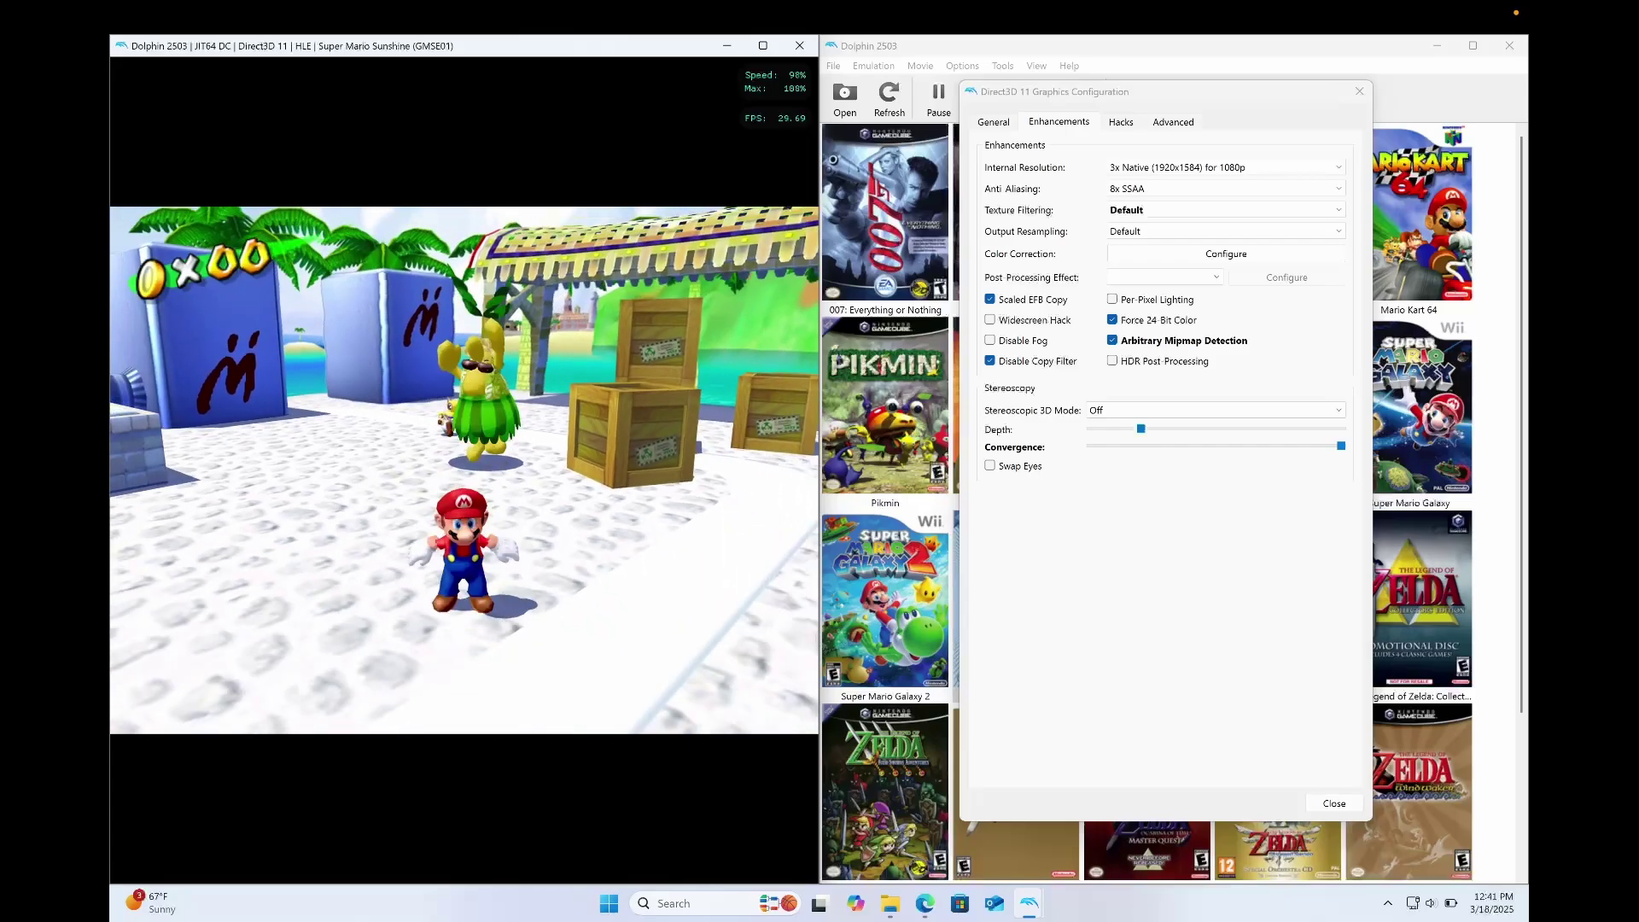
pyautogui.press('Up')
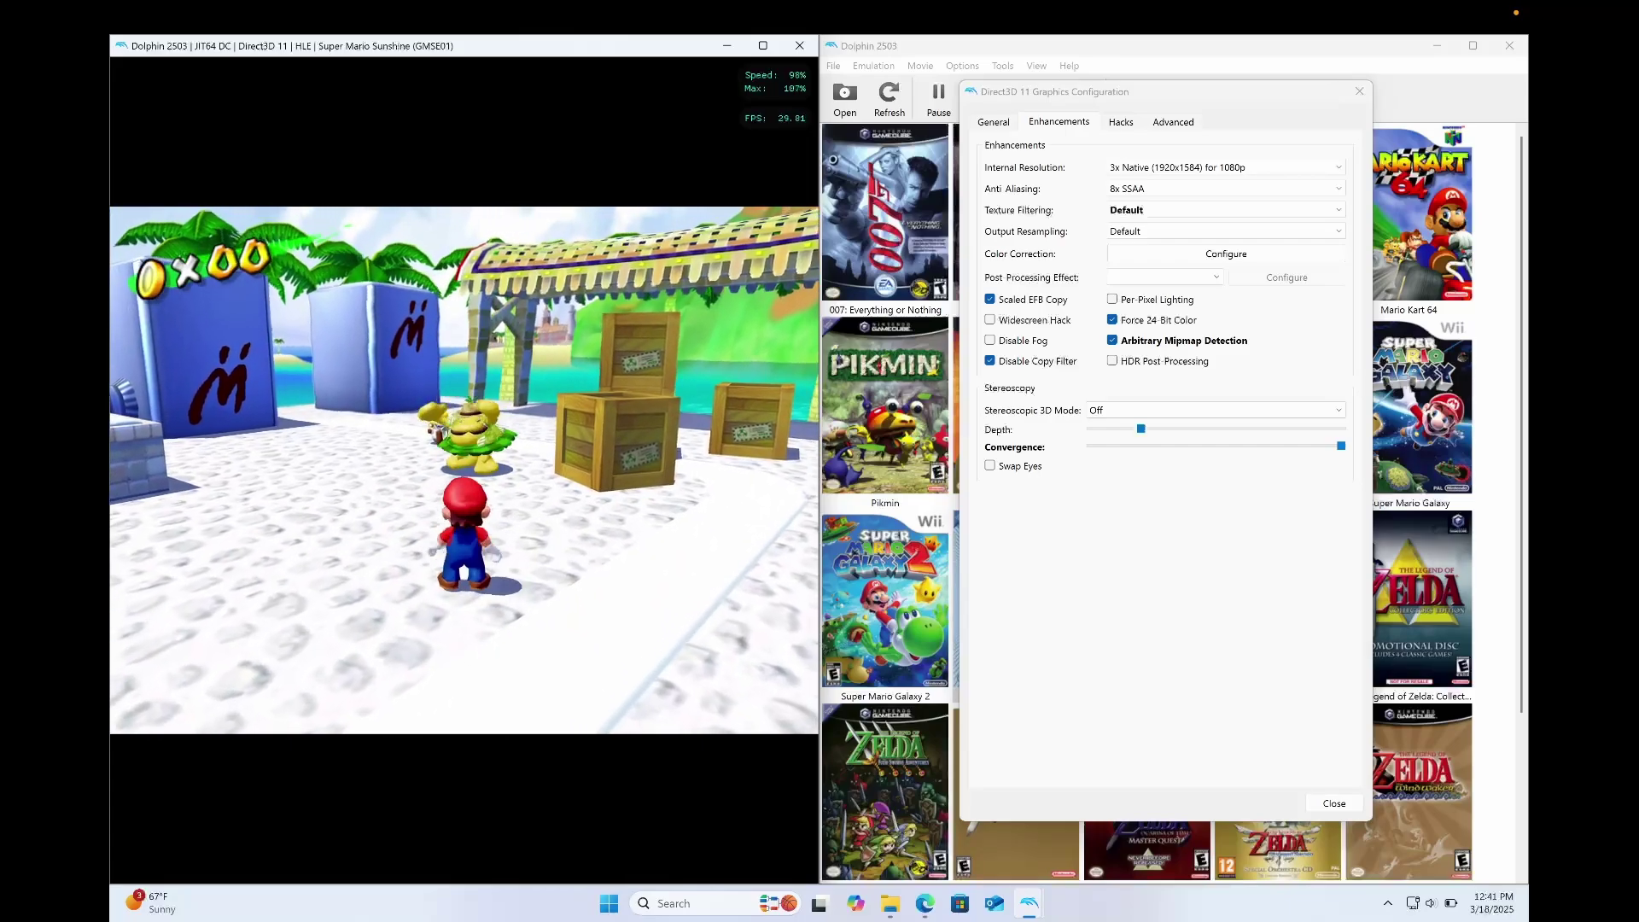
pyautogui.press('Down')
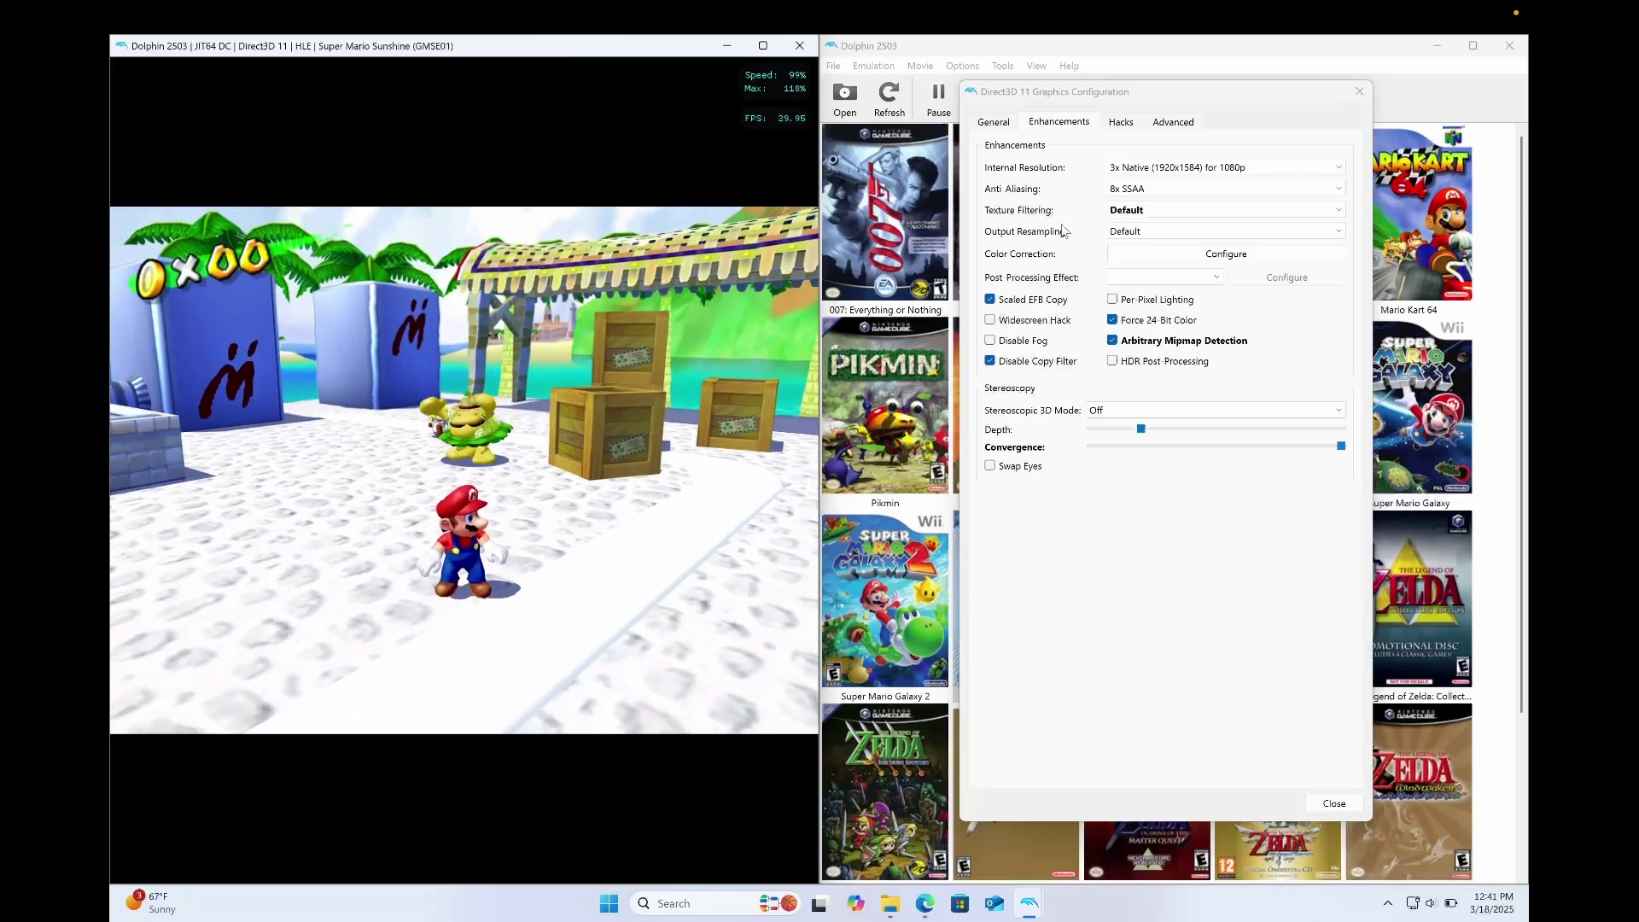
# Step: Set the anti-aliasing to None
pyautogui.click(1125, 191)
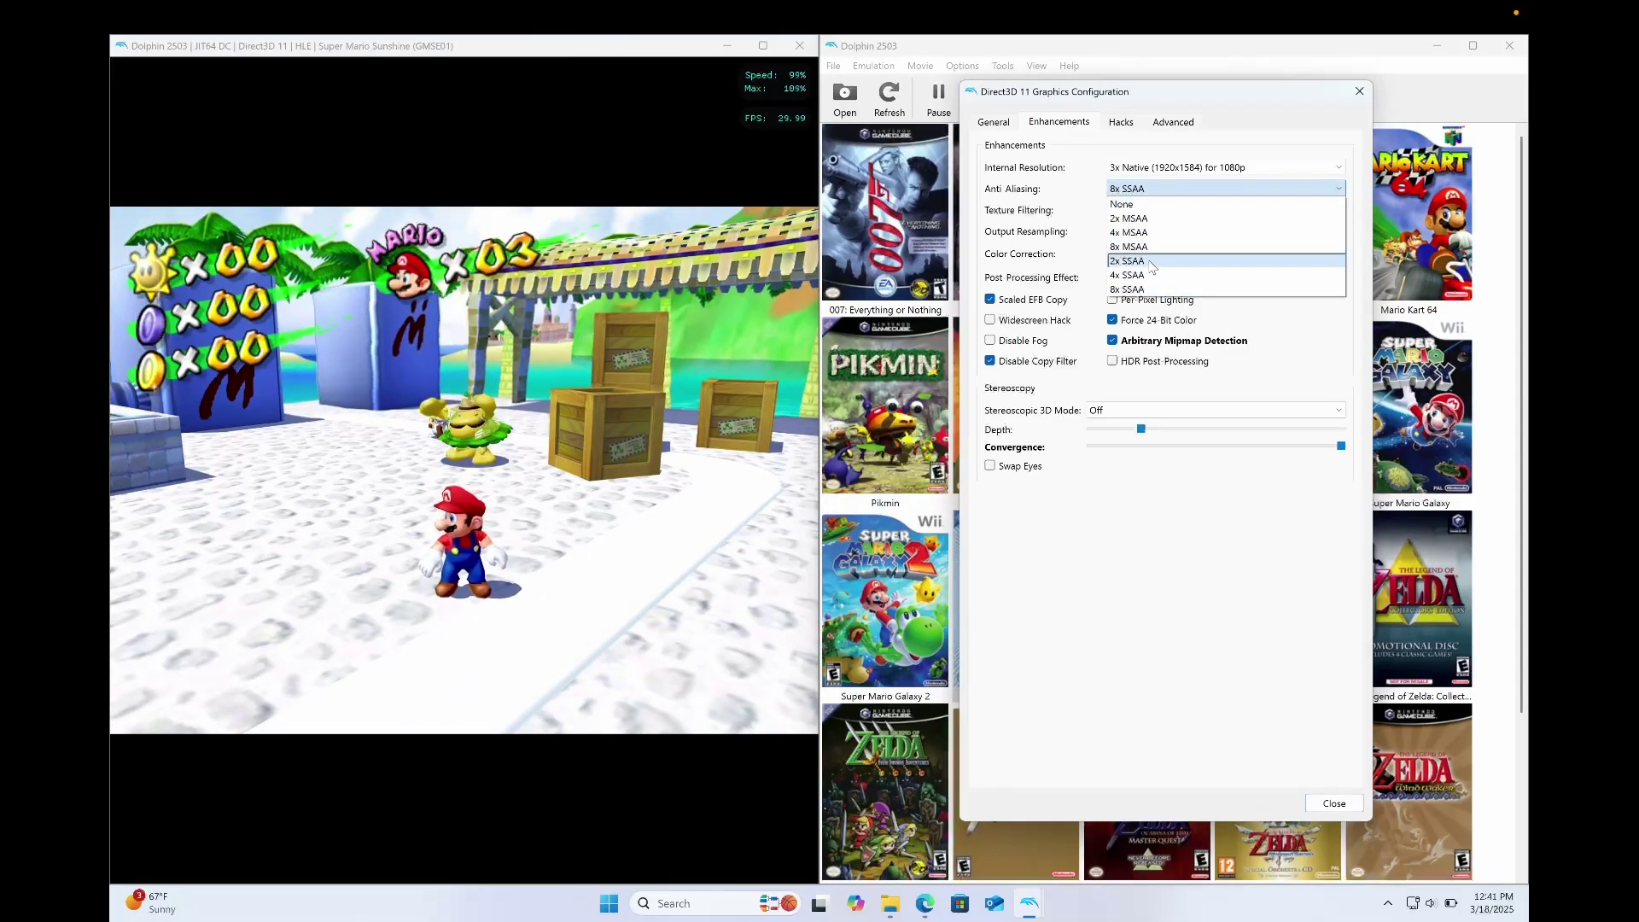
pyautogui.click(1146, 204)
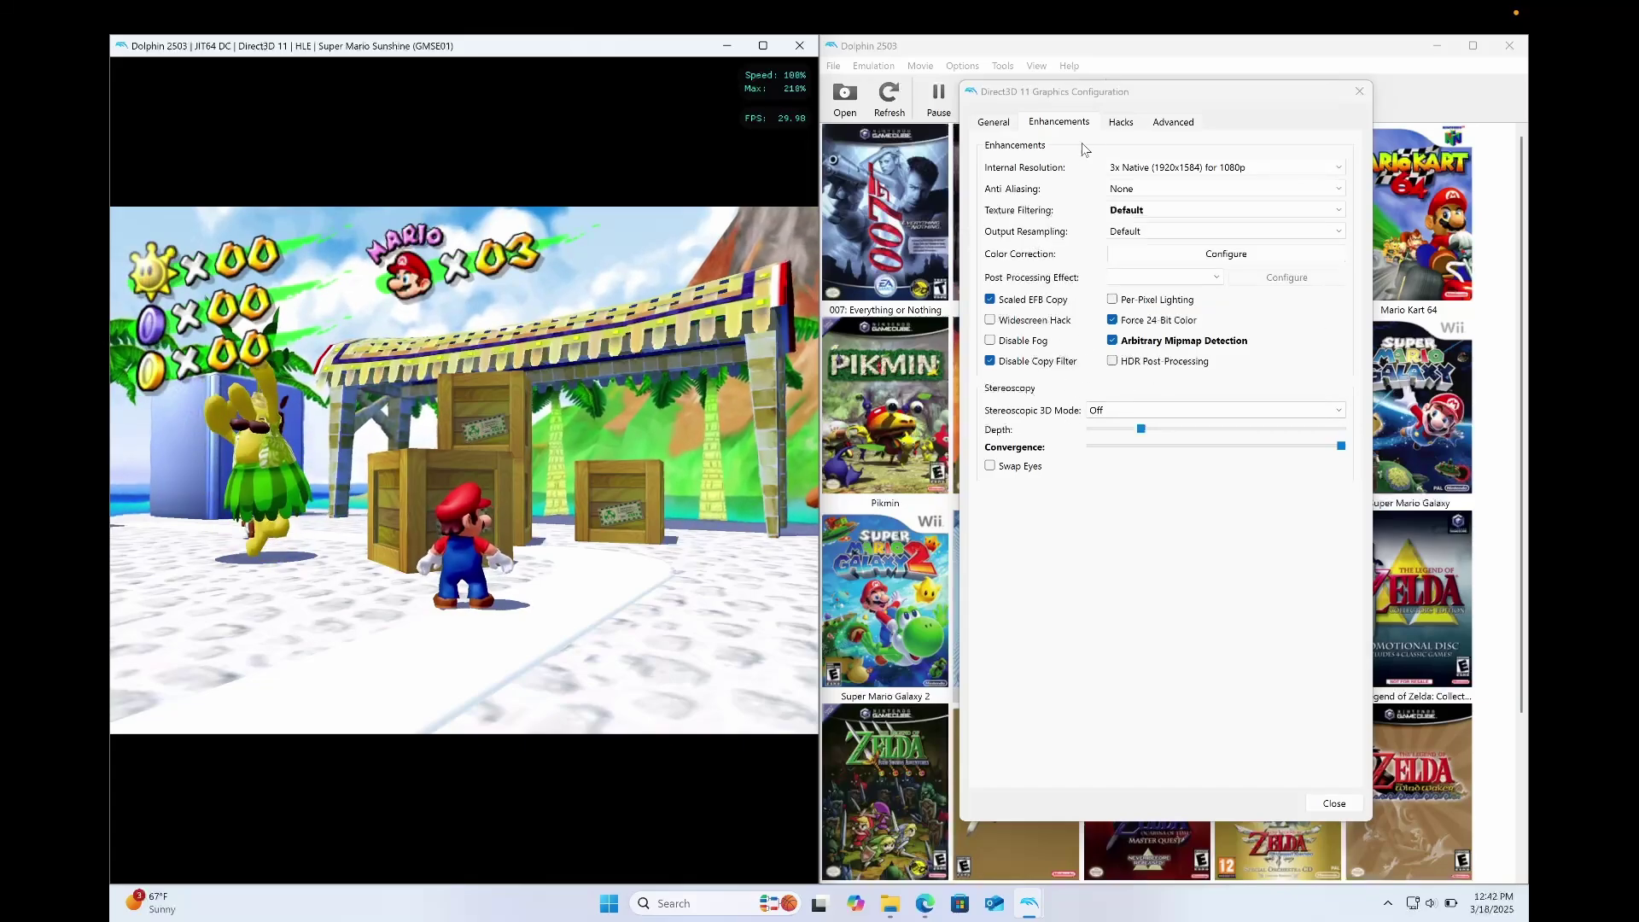
# Step: Examine the embedded frame buffer, texture cache and other graphics hacks, comparing them with the enhancement settings
pyautogui.click(1121, 123)
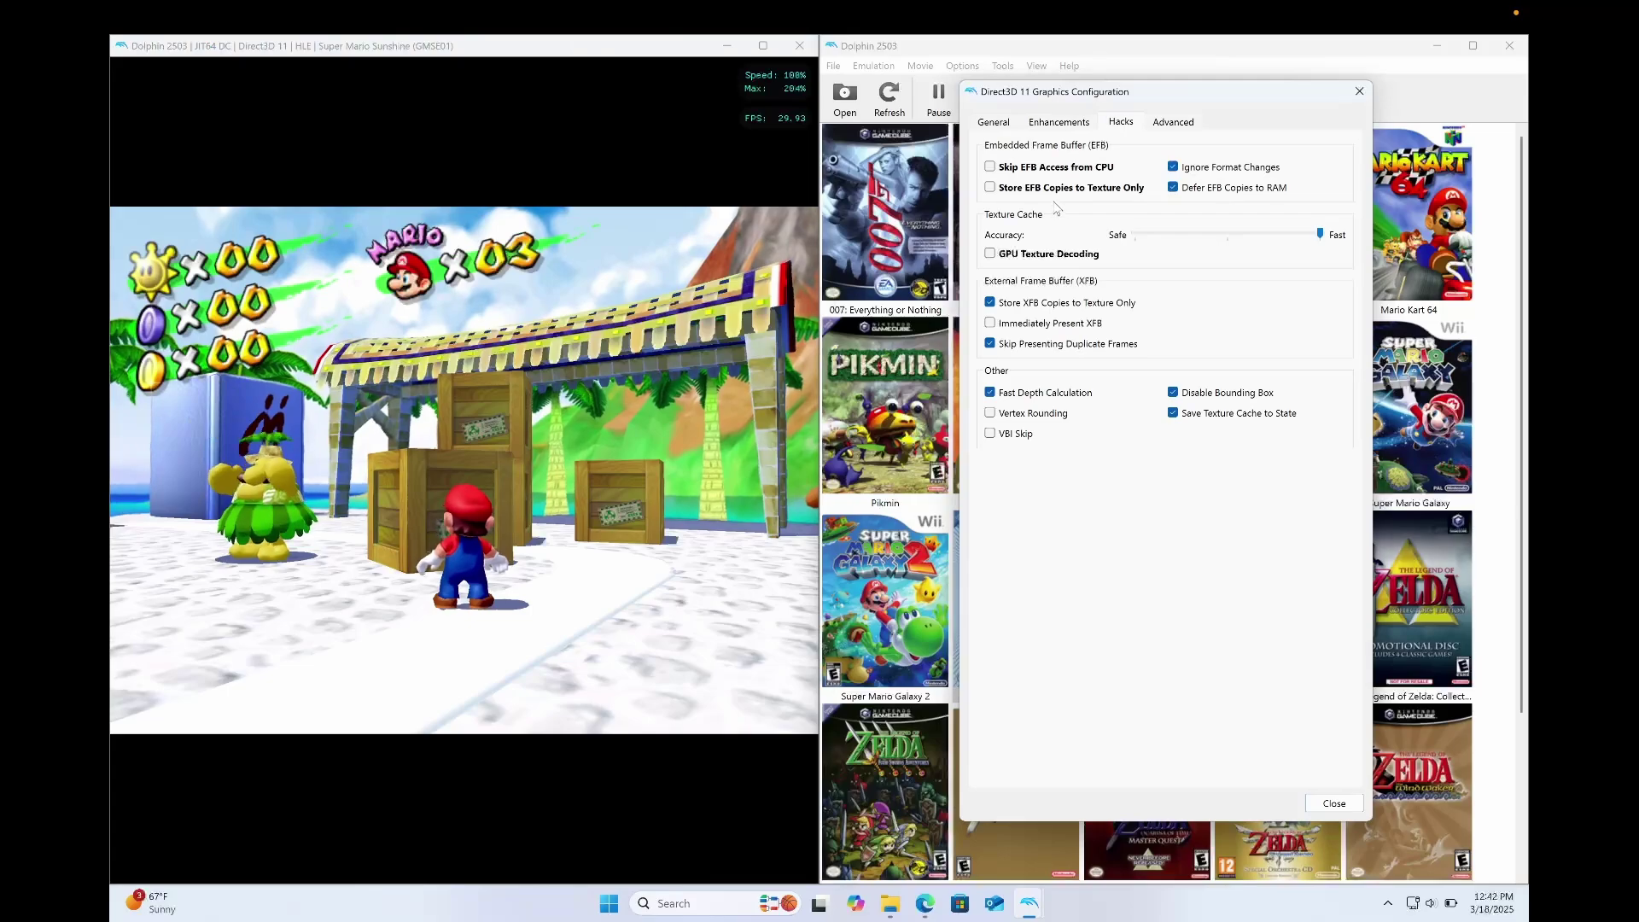
pyautogui.moveTo(1058, 195)
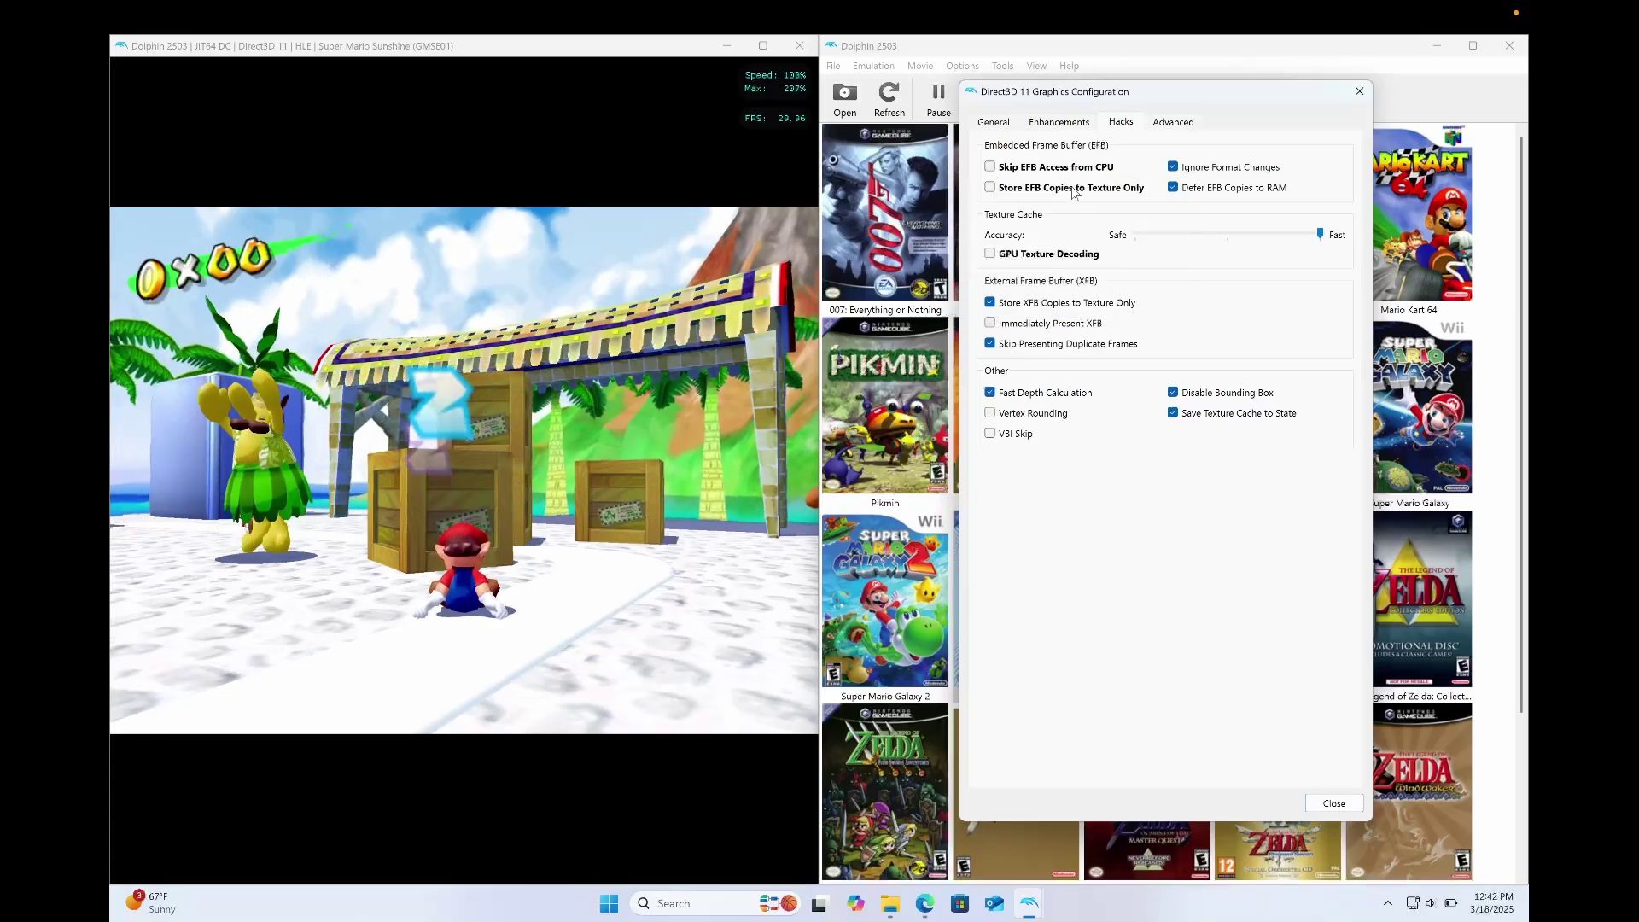
pyautogui.click(1088, 126)
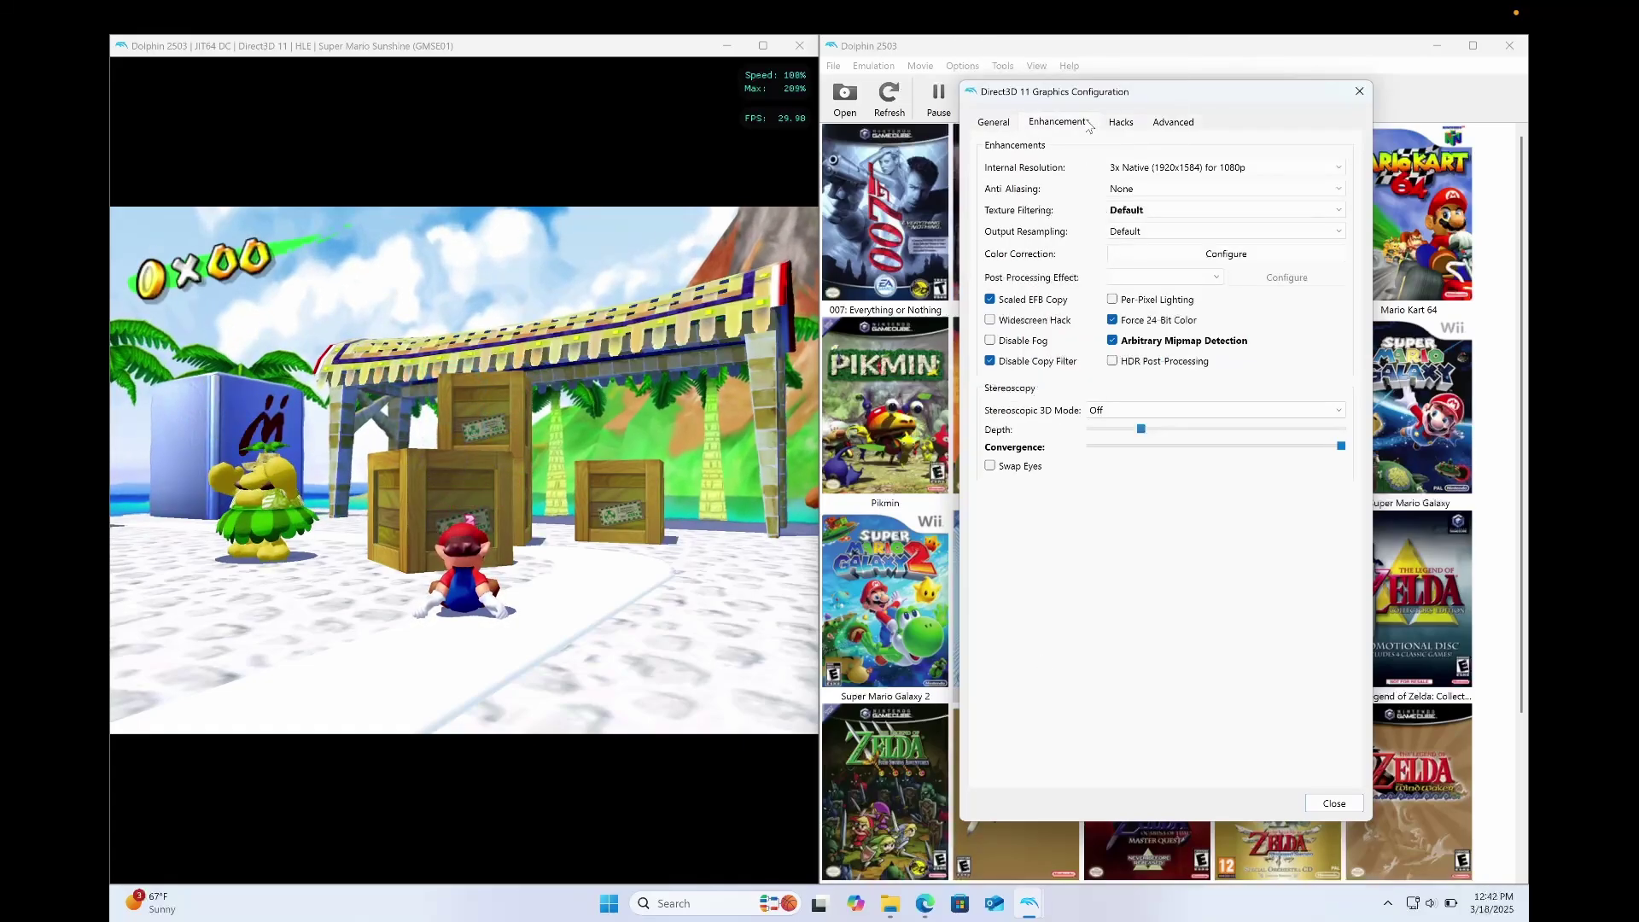
pyautogui.click(1117, 122)
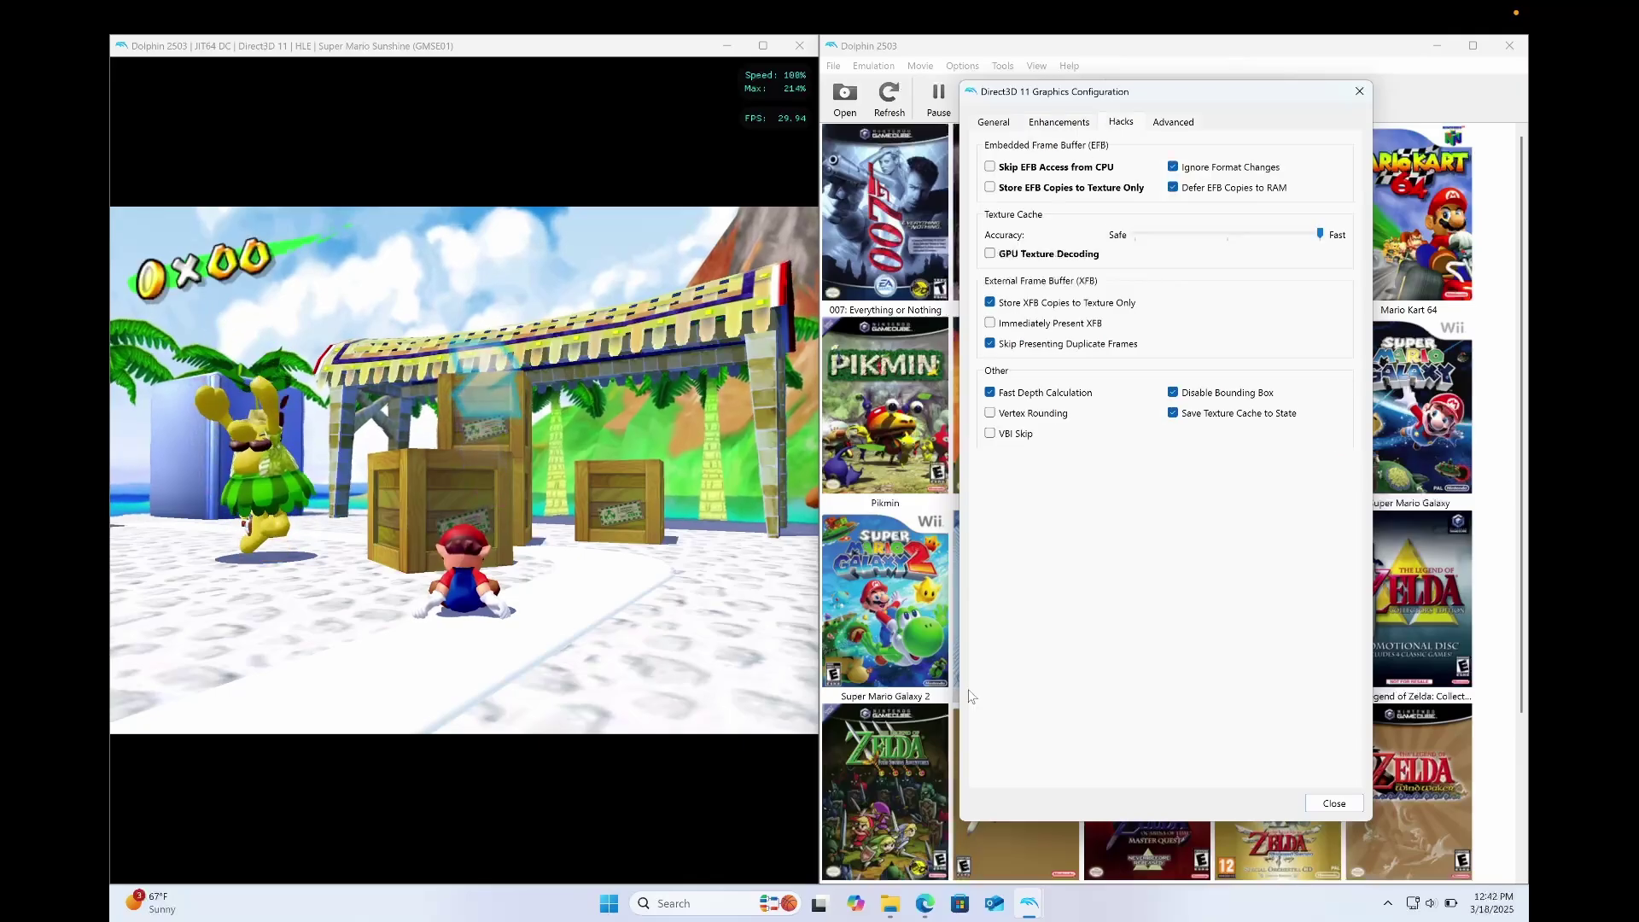
# Step: Switch to Edge, skim the graphics notes on the Super Mario Sunshine wiki page, and switch back to Dolphin
pyautogui.click(925, 905)
pyautogui.scroll(-15, 842, 505)
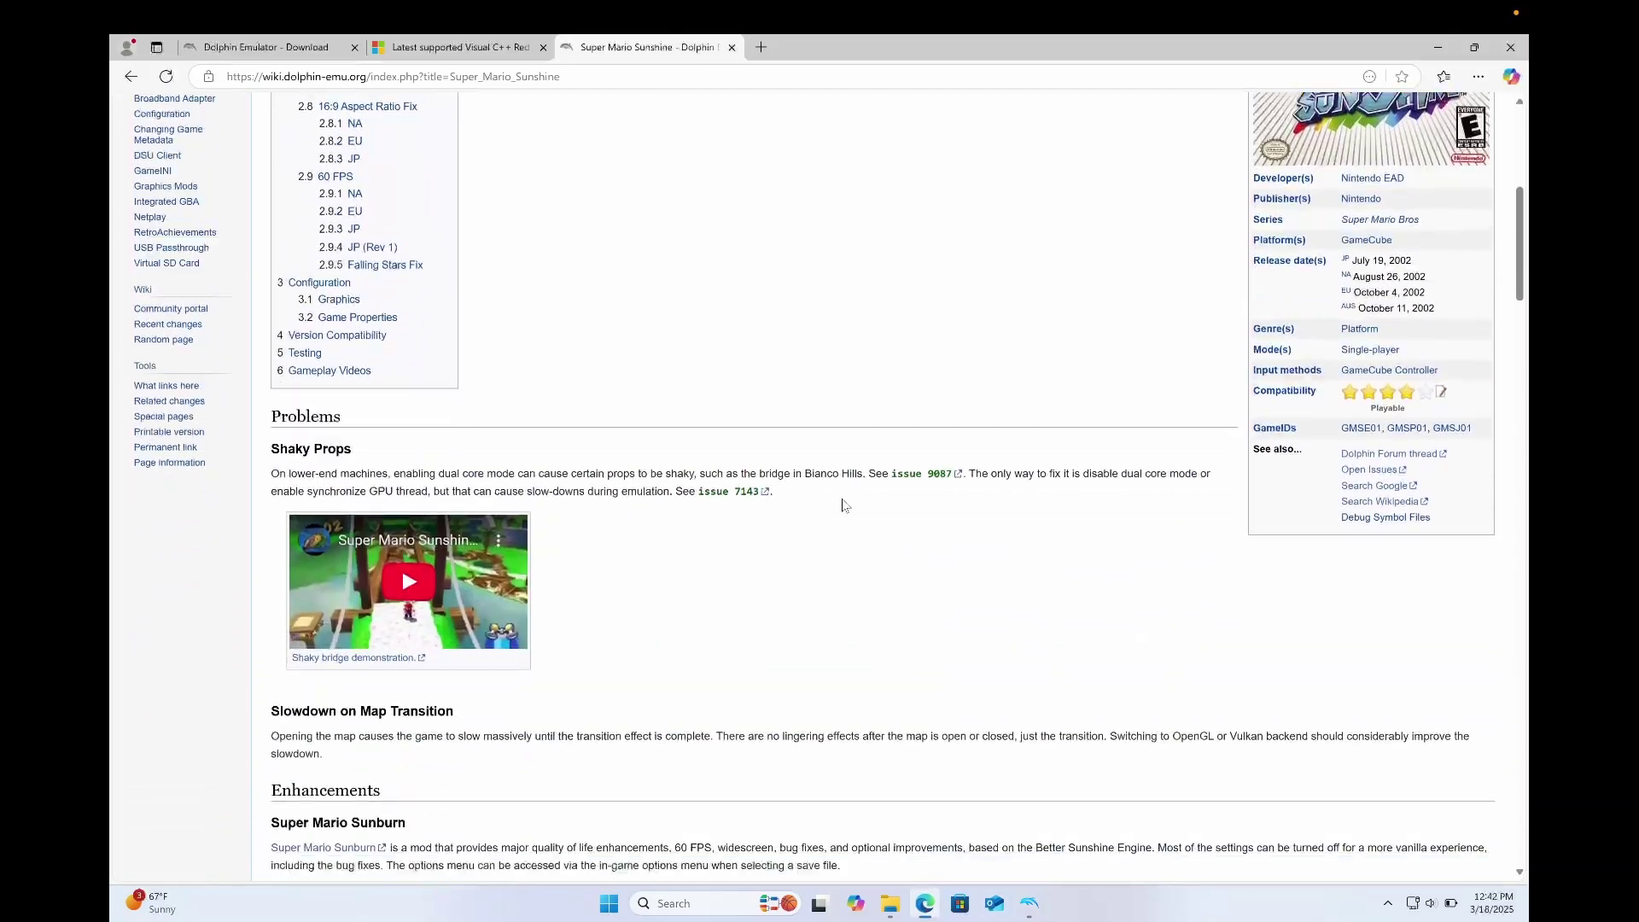
pyautogui.scroll(3, 842, 505)
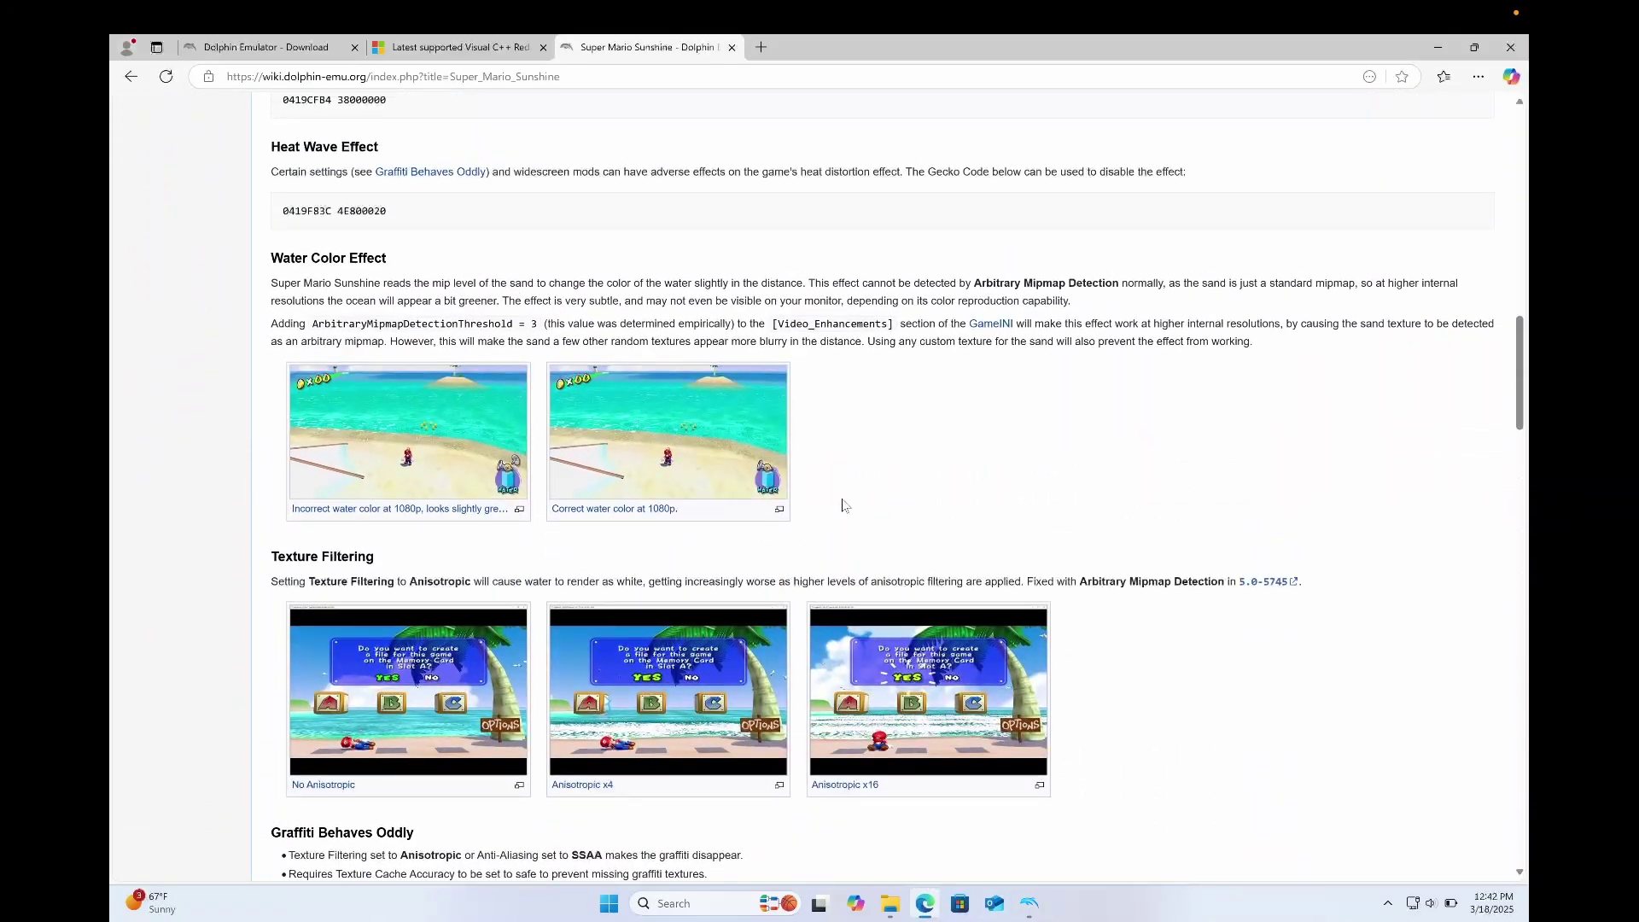
pyautogui.hotkey('alt', 'Tab')
pyautogui.moveTo(919, 917)
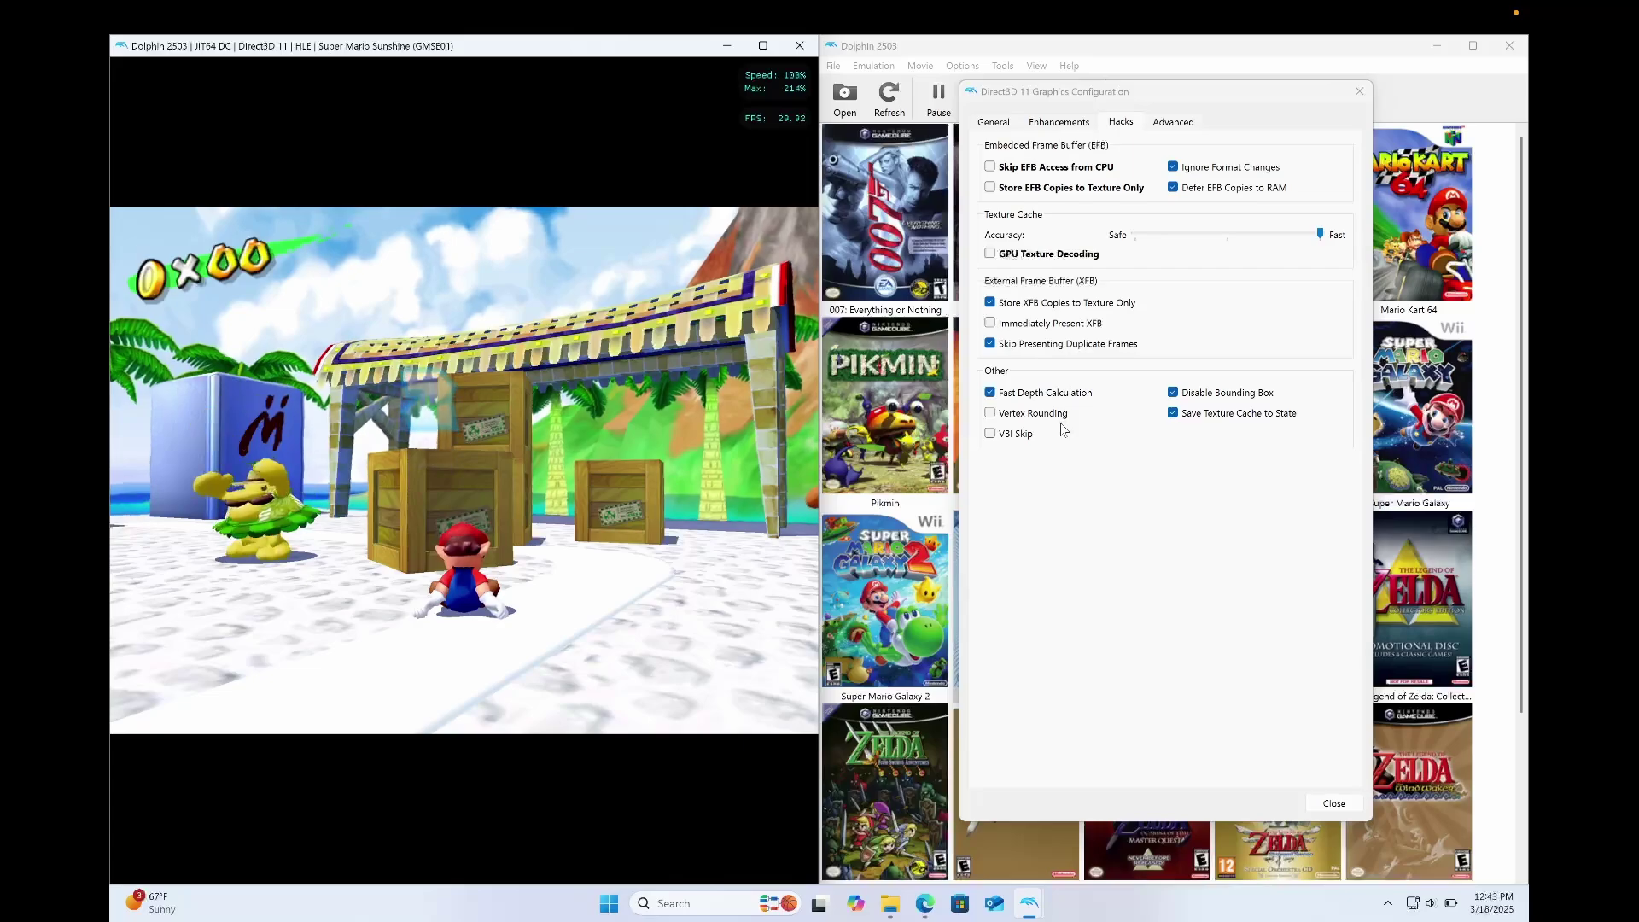
# Step: Enable Show VPS and Show VBlank Times in the advanced graphics performance statistics
pyautogui.click(1165, 125)
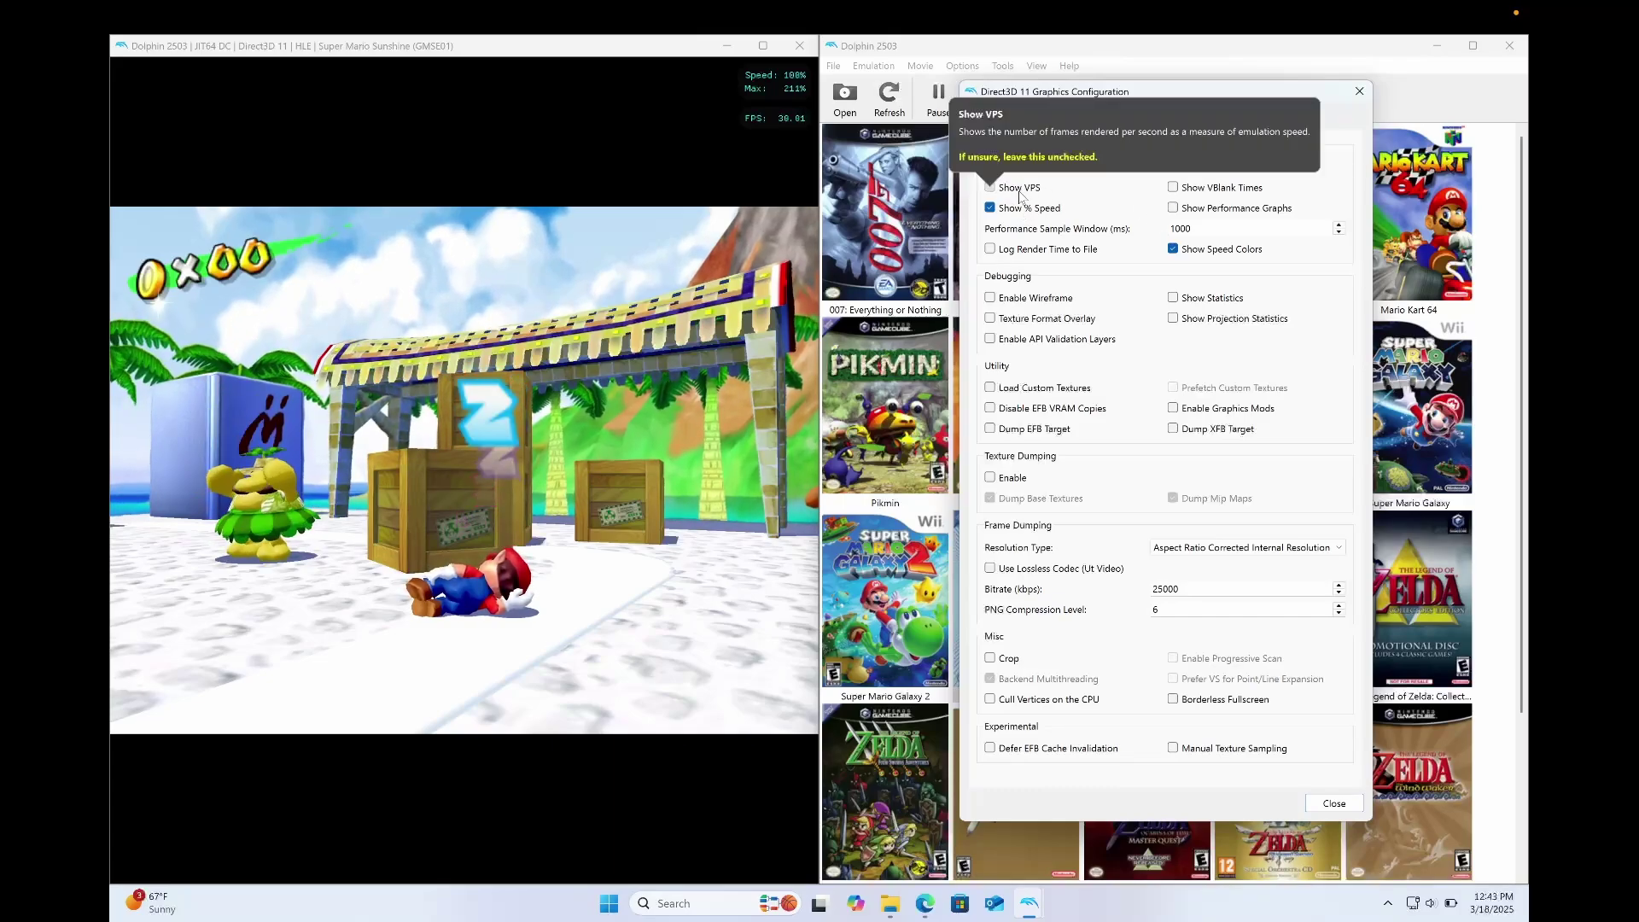
pyautogui.click(1022, 187)
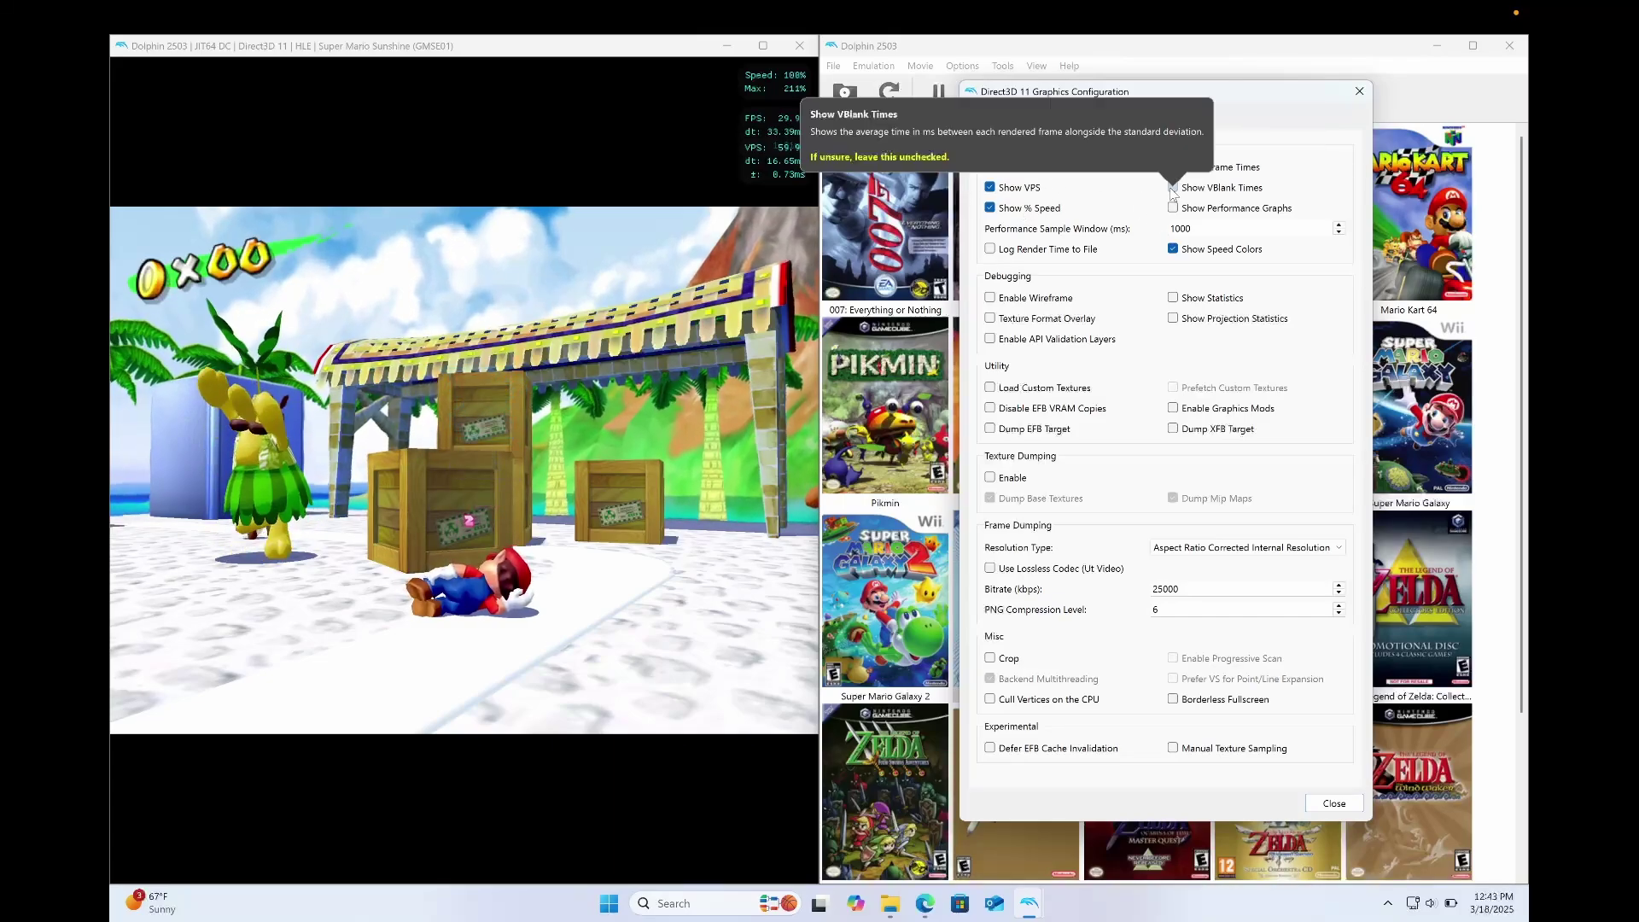
pyautogui.click(1173, 188)
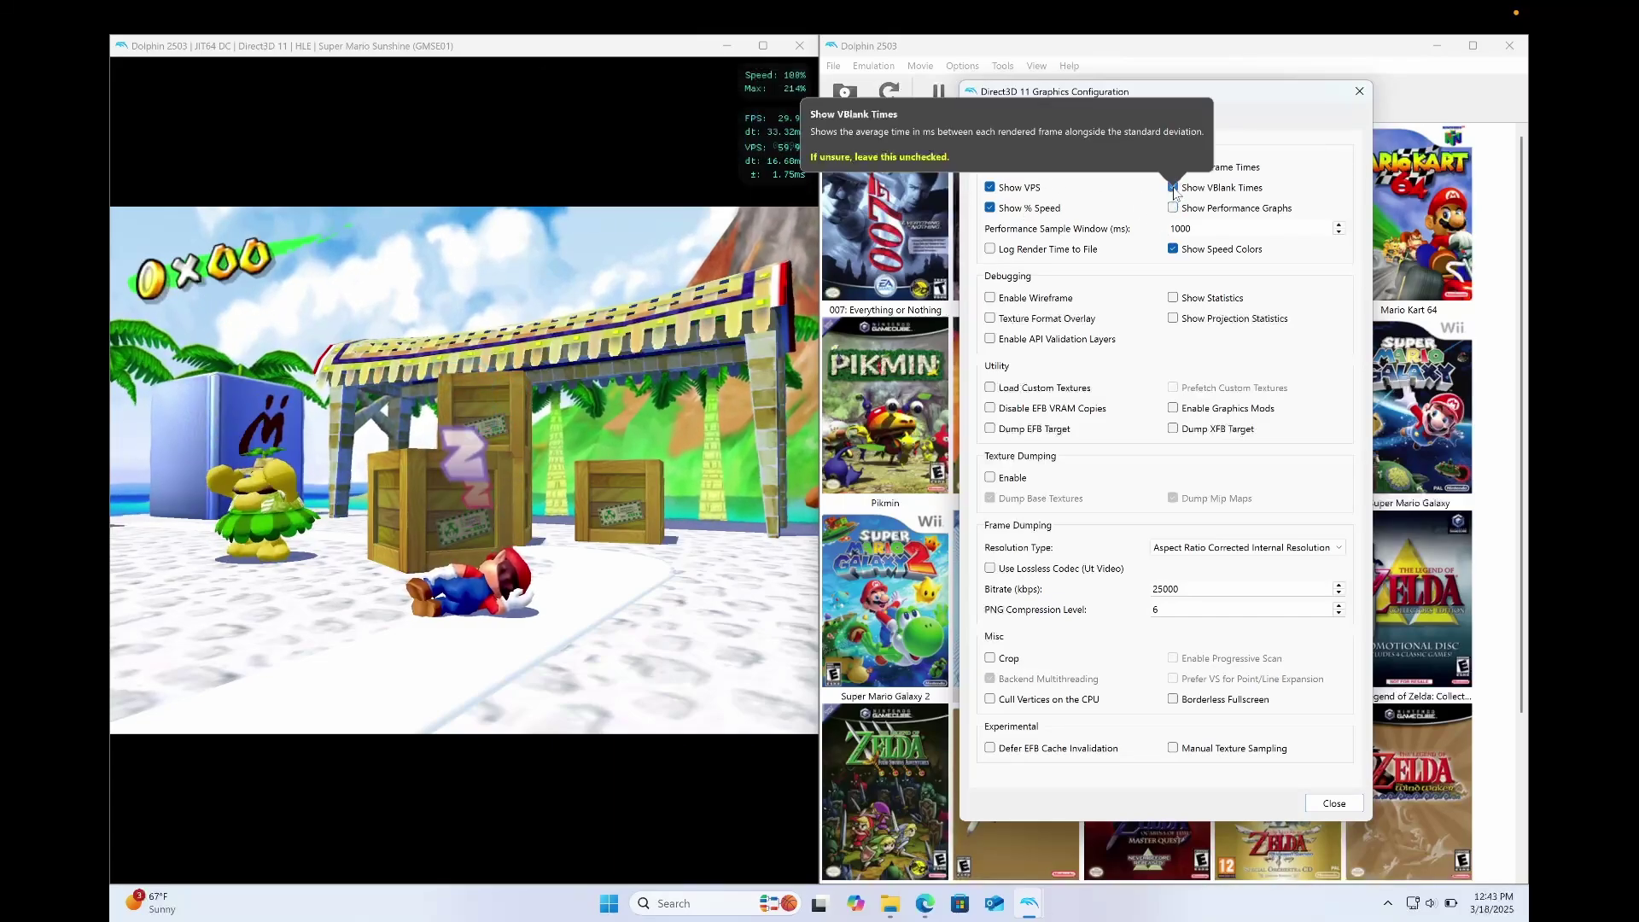